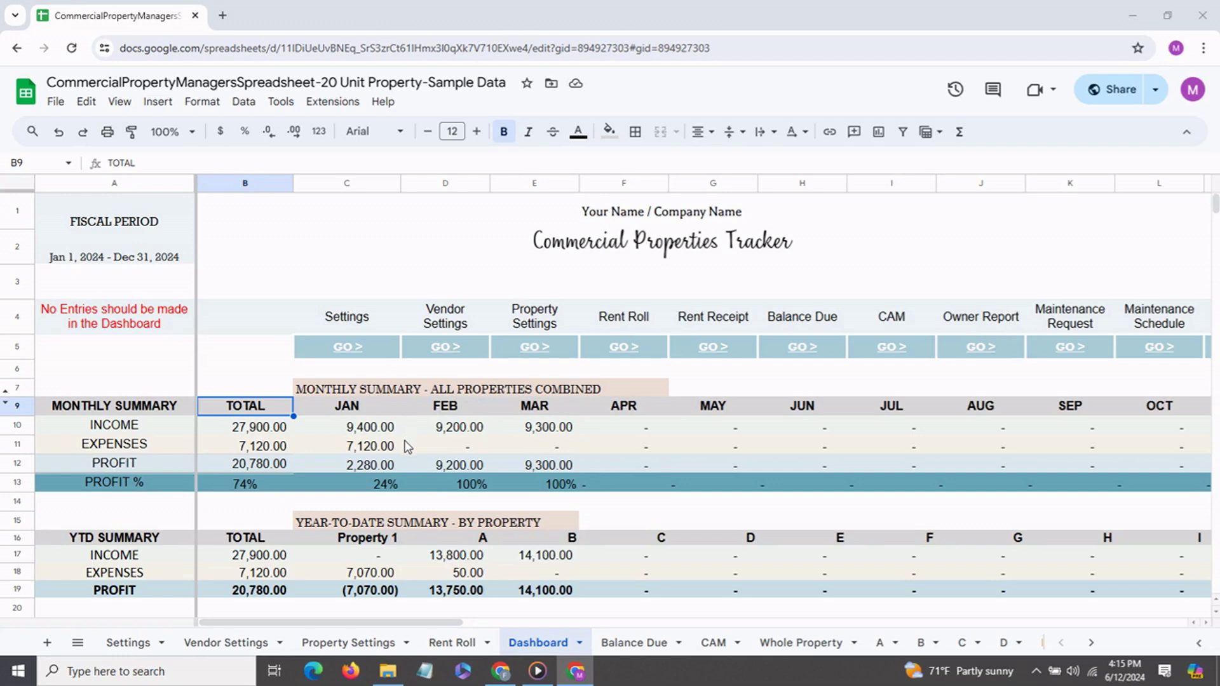
- Examine the January figures in the monthly summary and the year-to-date income and expenses of Property 1 and property A
click(369, 440)
click(371, 464)
scroll(374, 470, down, 1)
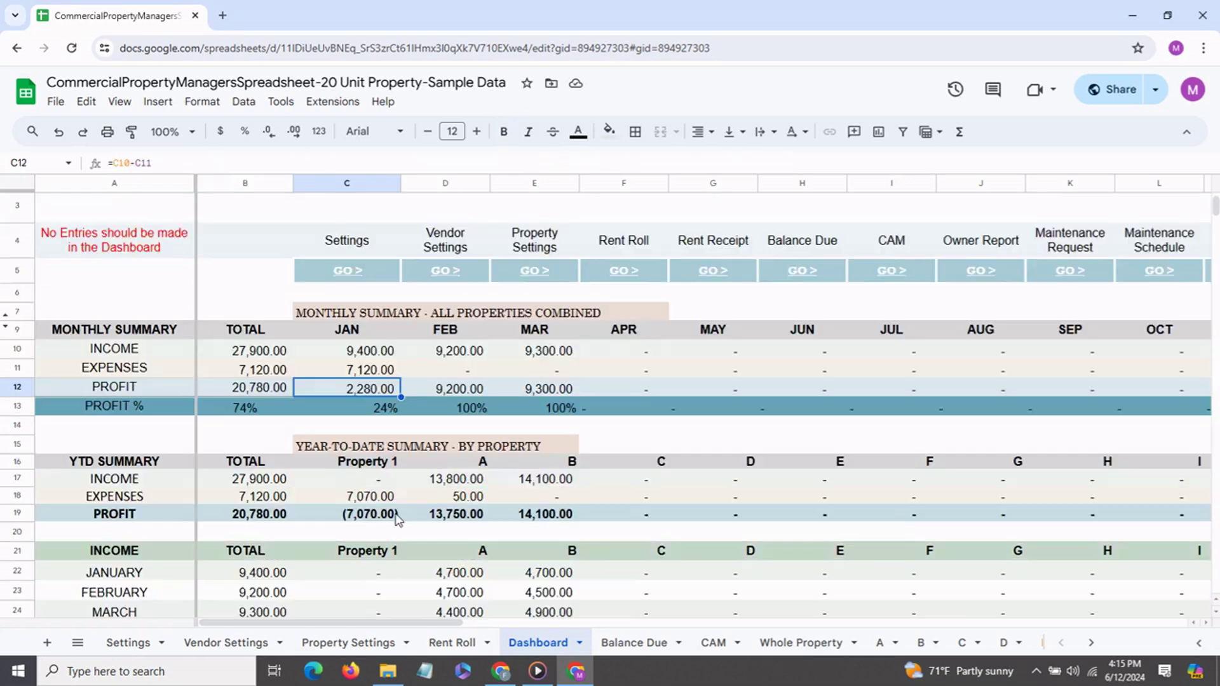
click(376, 482)
click(377, 498)
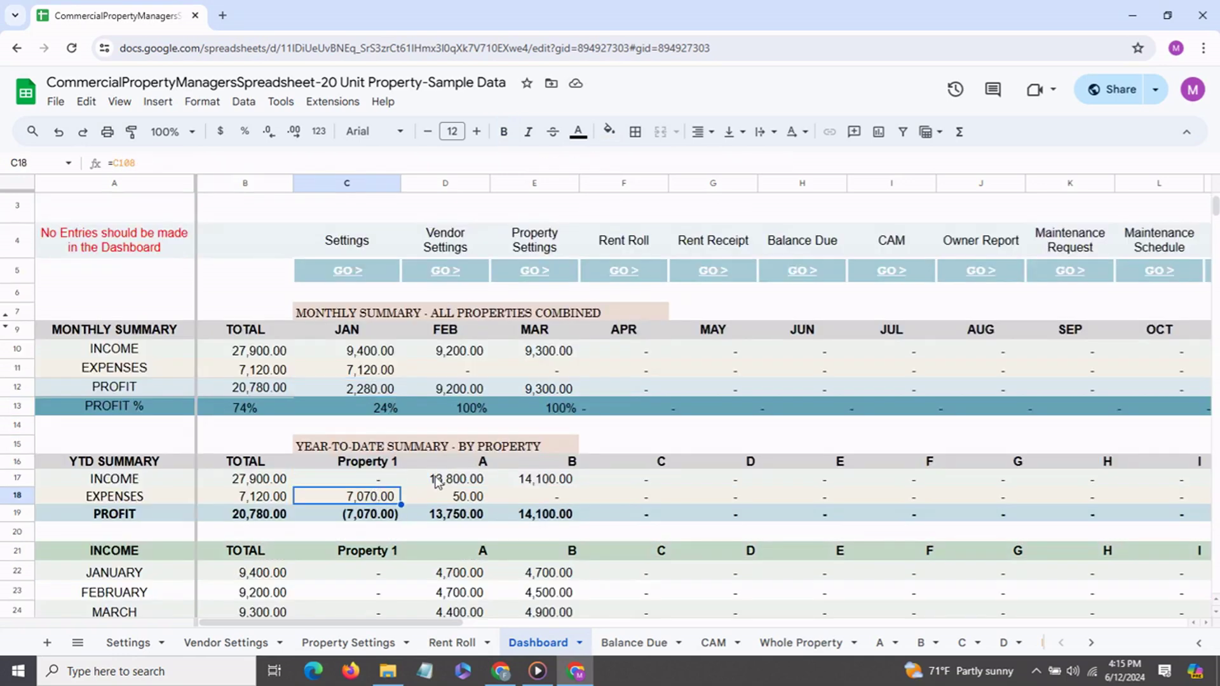
click(444, 481)
click(457, 500)
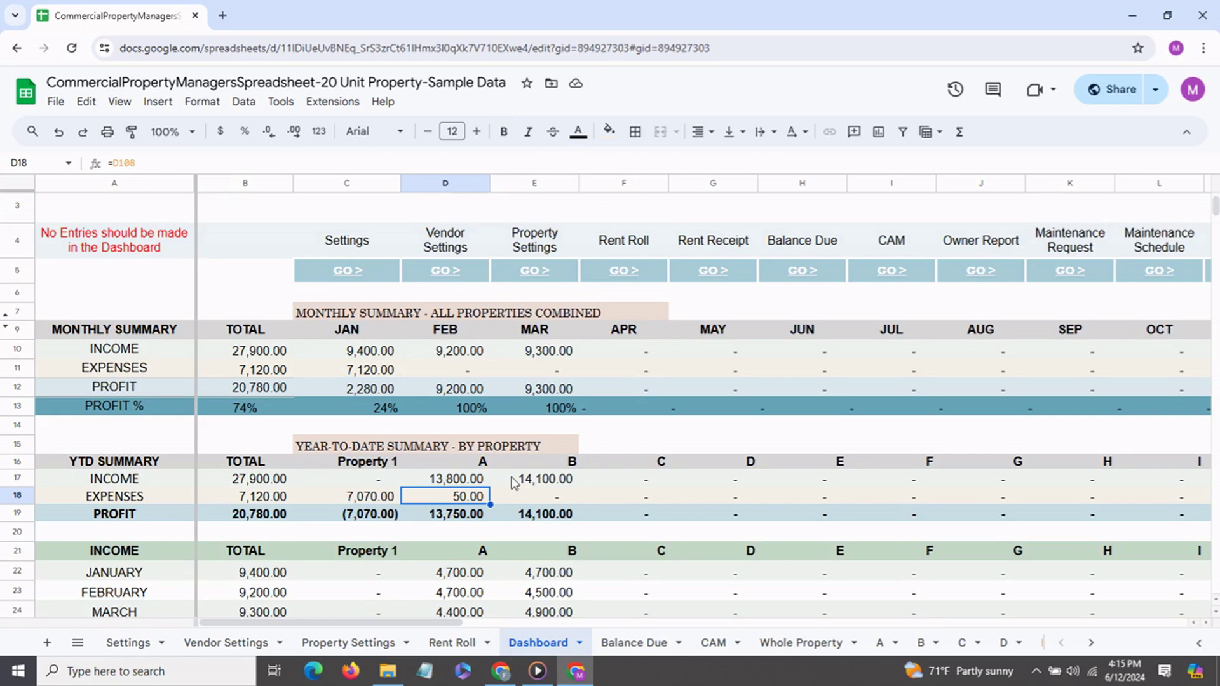
- Review the January to March income entries of properties A and B in the dashboard's income table
scroll(520, 524, down, 3)
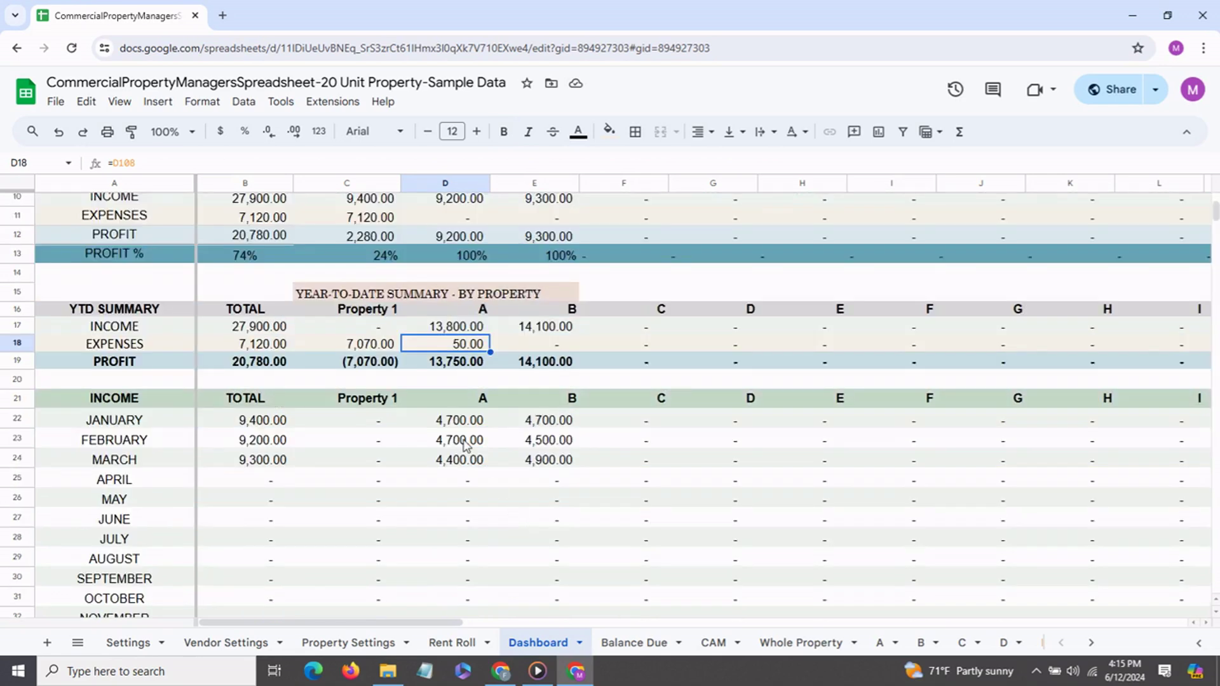
click(467, 424)
click(467, 441)
click(468, 457)
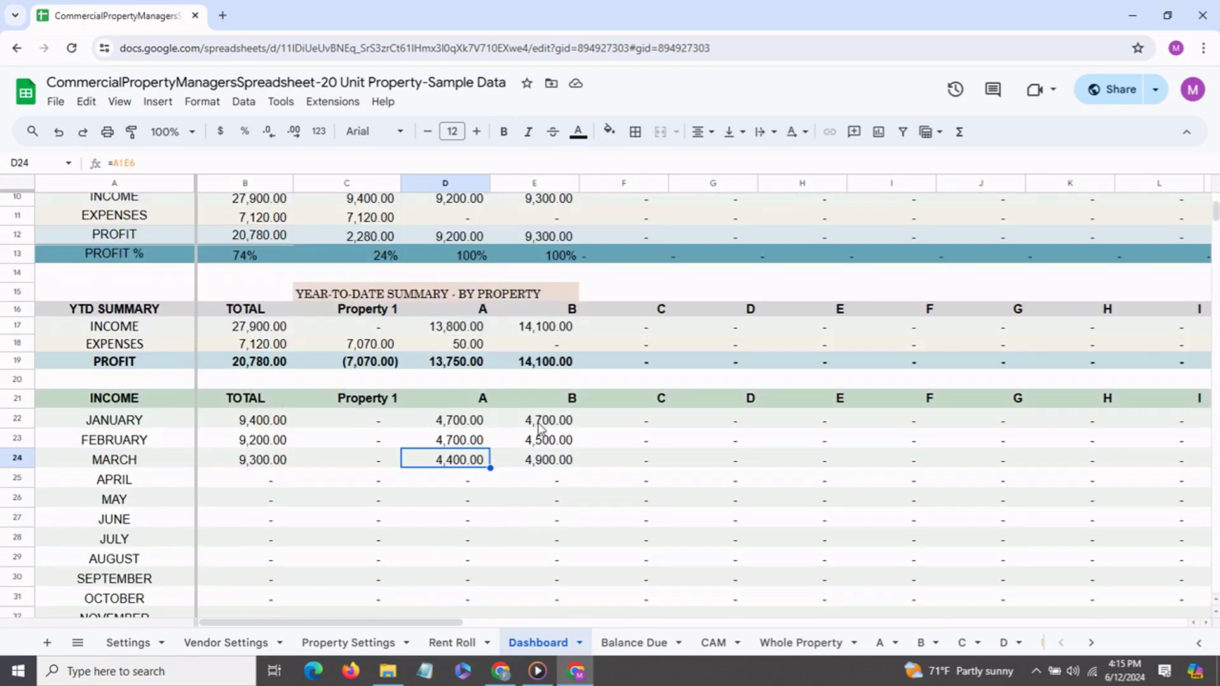
click(542, 442)
click(541, 461)
- Read through the dashboard's month-by-month expenses and profit tables for each property
scroll(457, 463, down, 5)
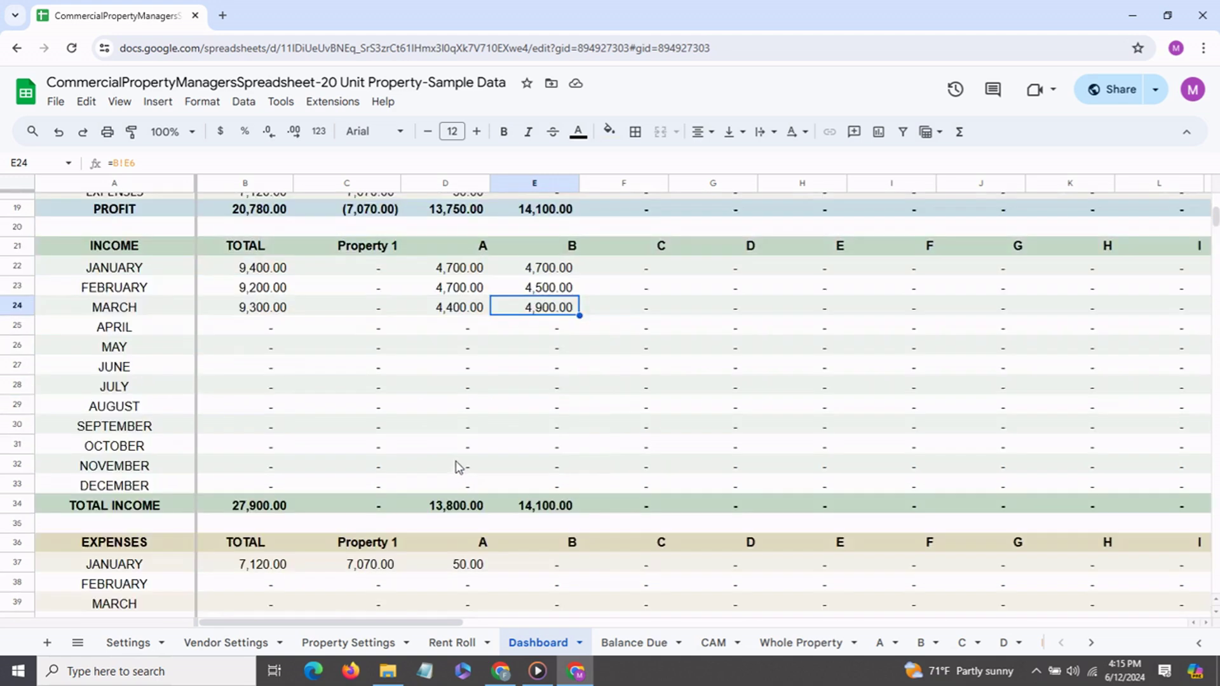
scroll(456, 460, down, 3)
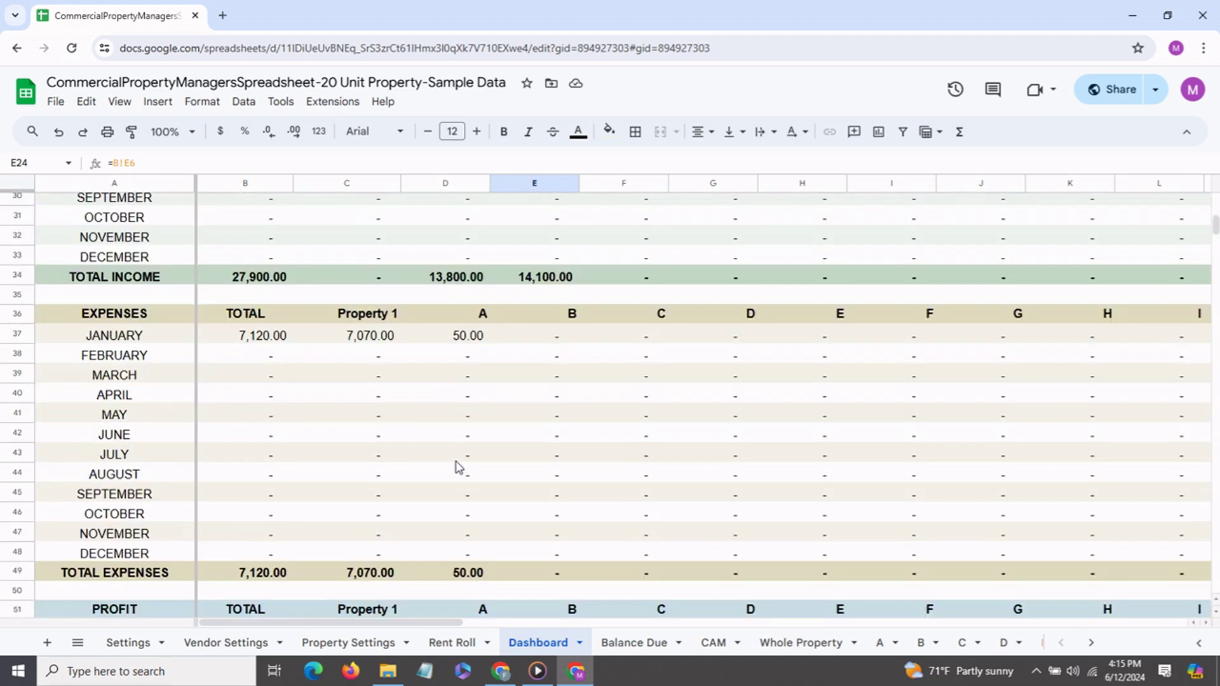
scroll(456, 467, down, 5)
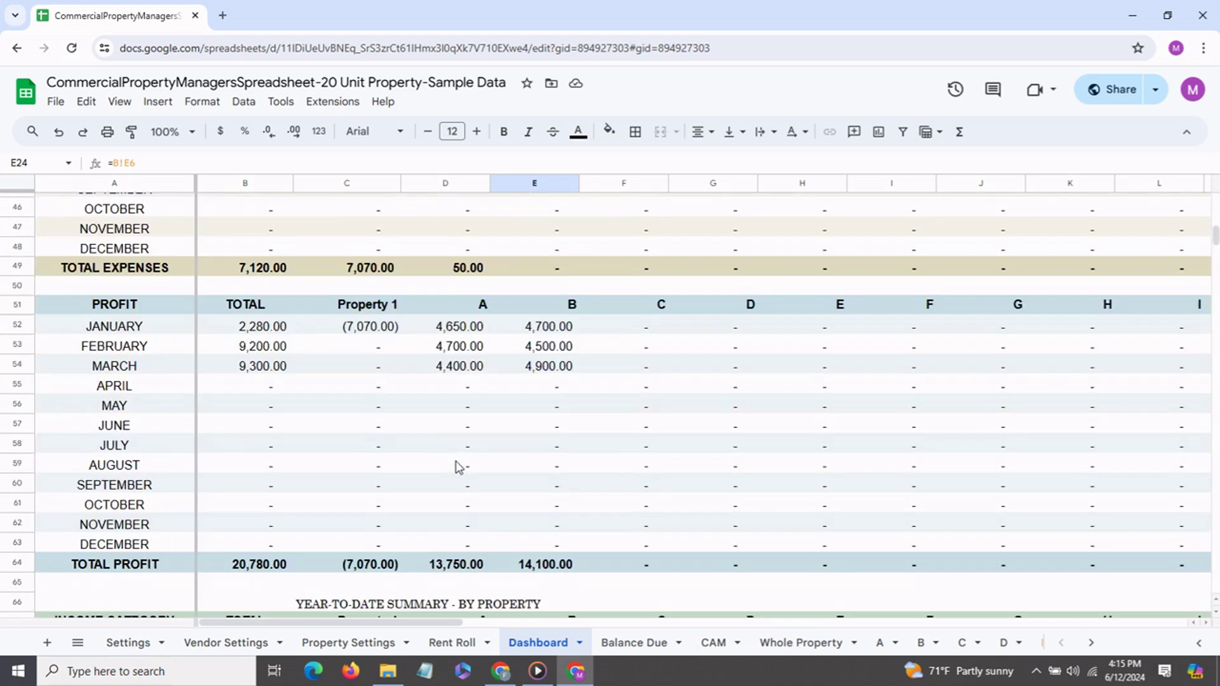
scroll(457, 467, down, 1)
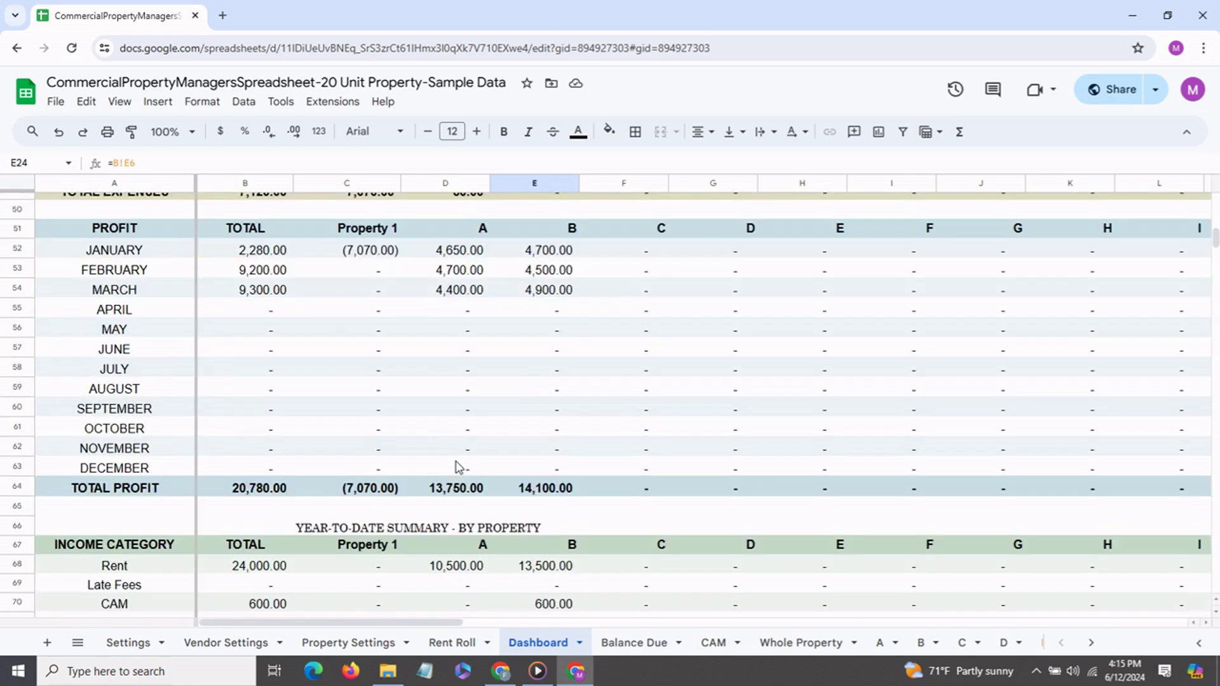
scroll(477, 486, down, 1)
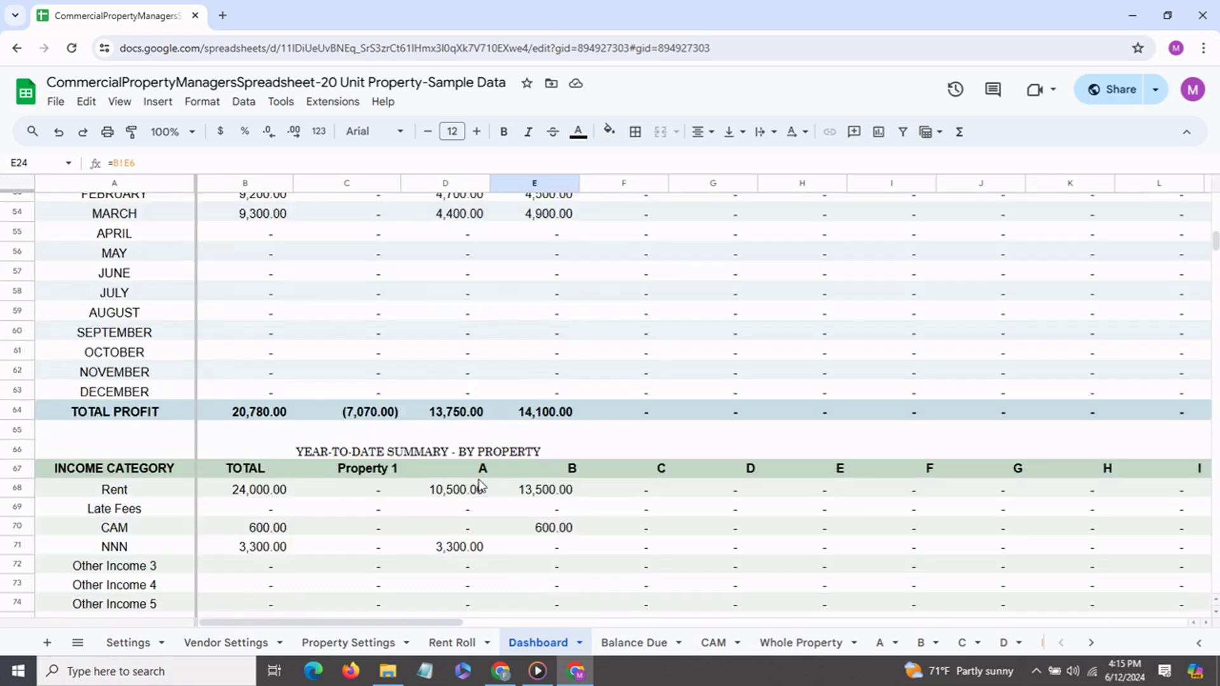
- Examine the year-to-date income category table, checking property A's rent and the last custom income category
scroll(480, 486, down, 3)
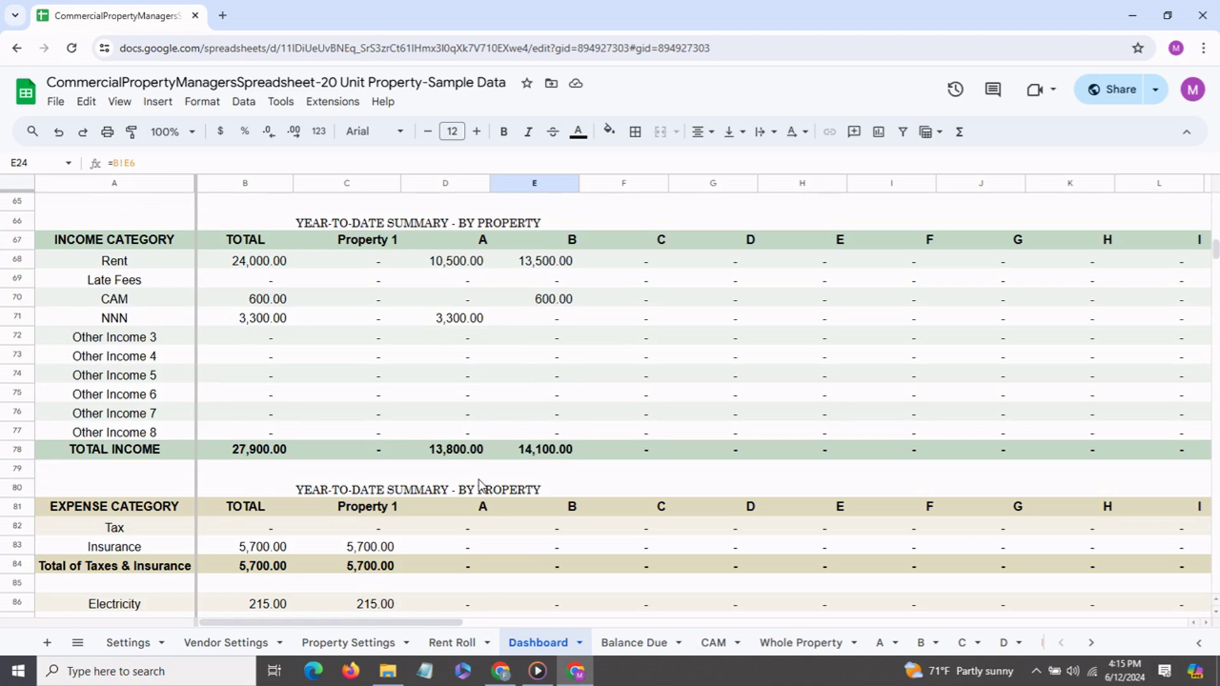
click(455, 267)
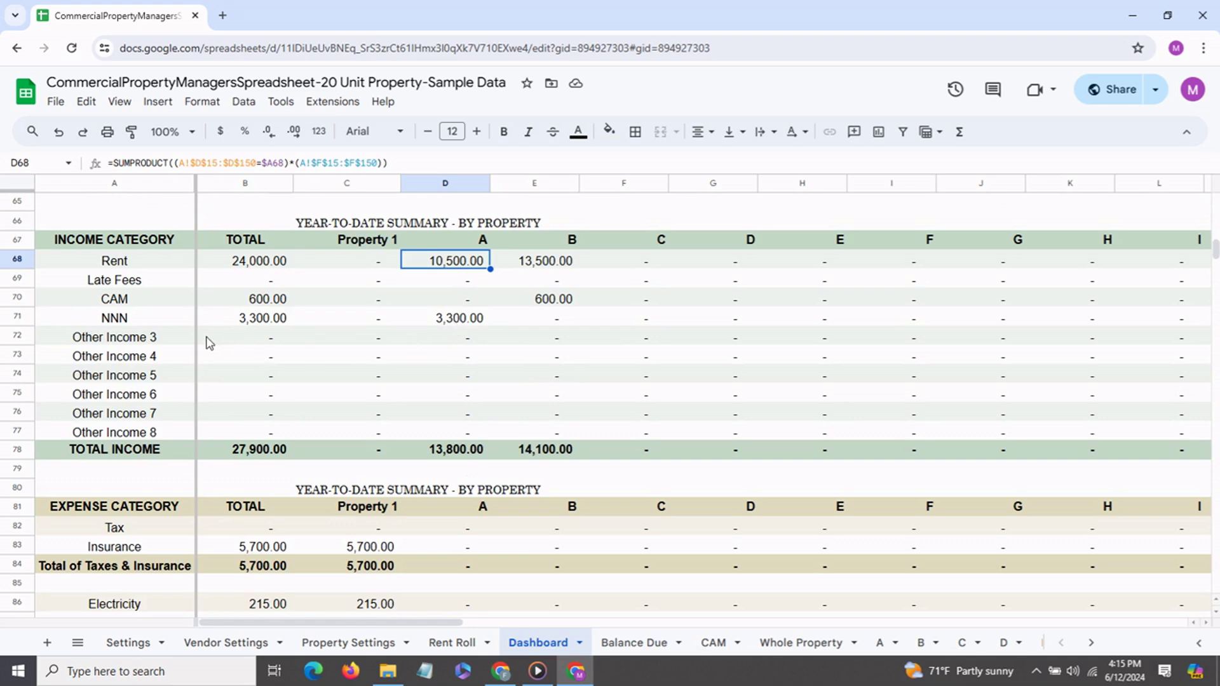
click(174, 434)
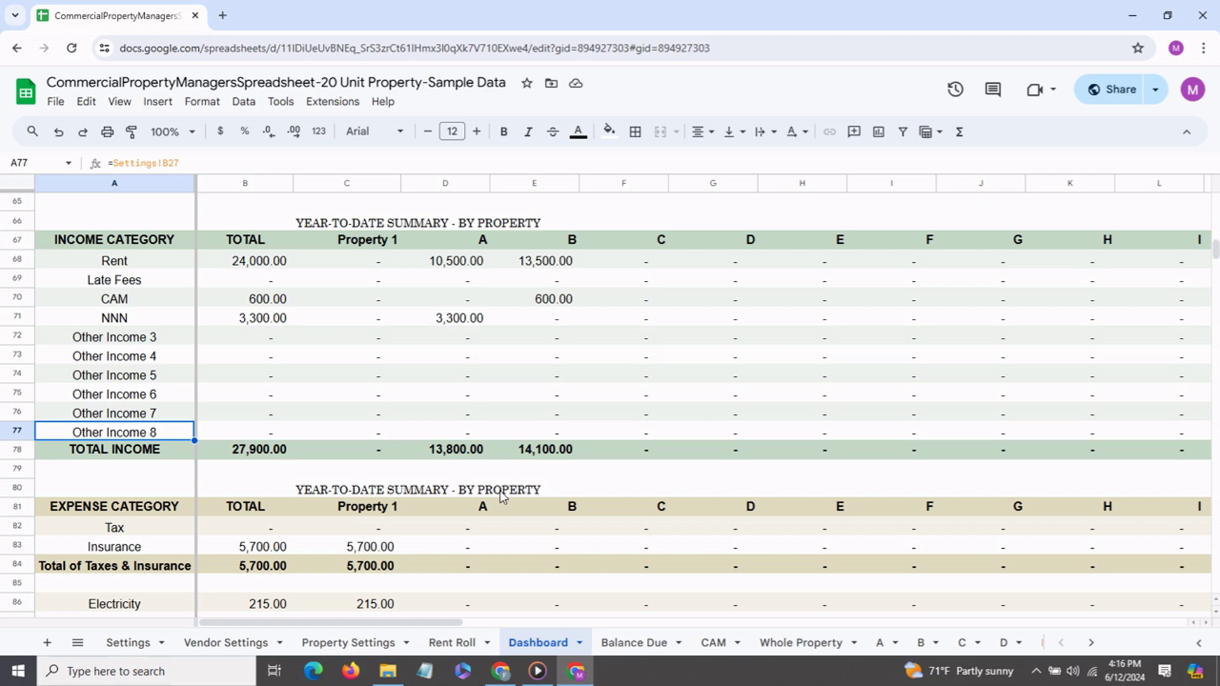
- Review the expense category table, including the taxes and insurance, utilities and total expenses rows
scroll(502, 496, down, 3)
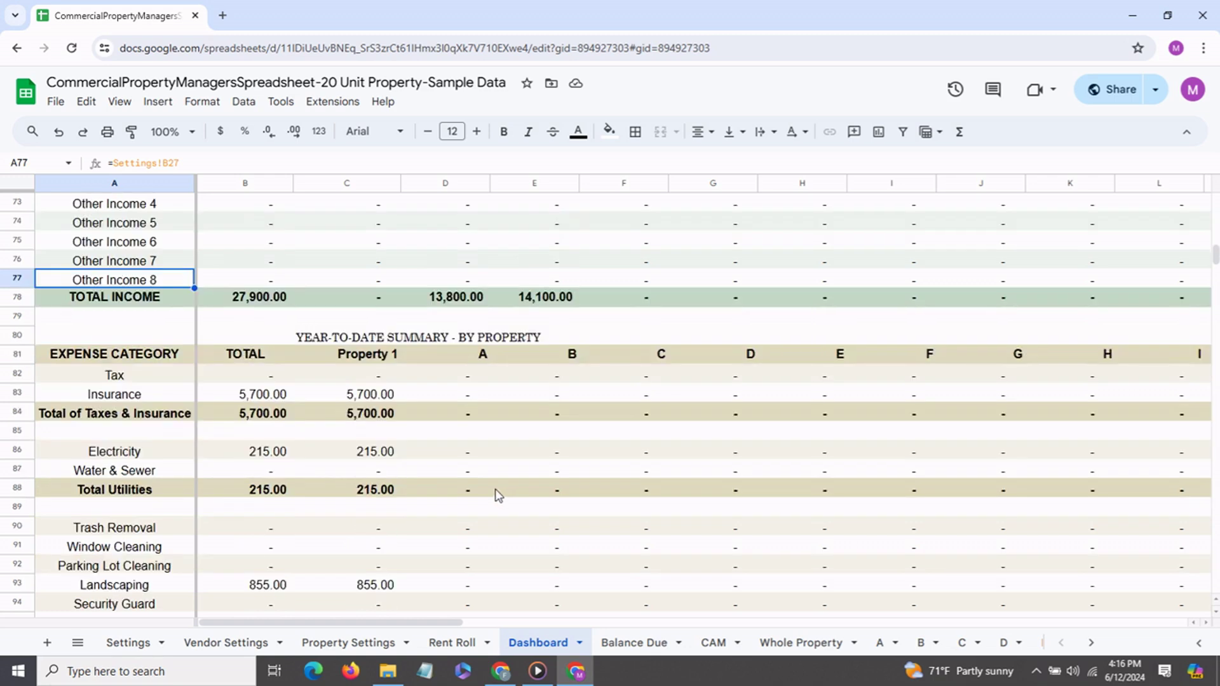
click(175, 420)
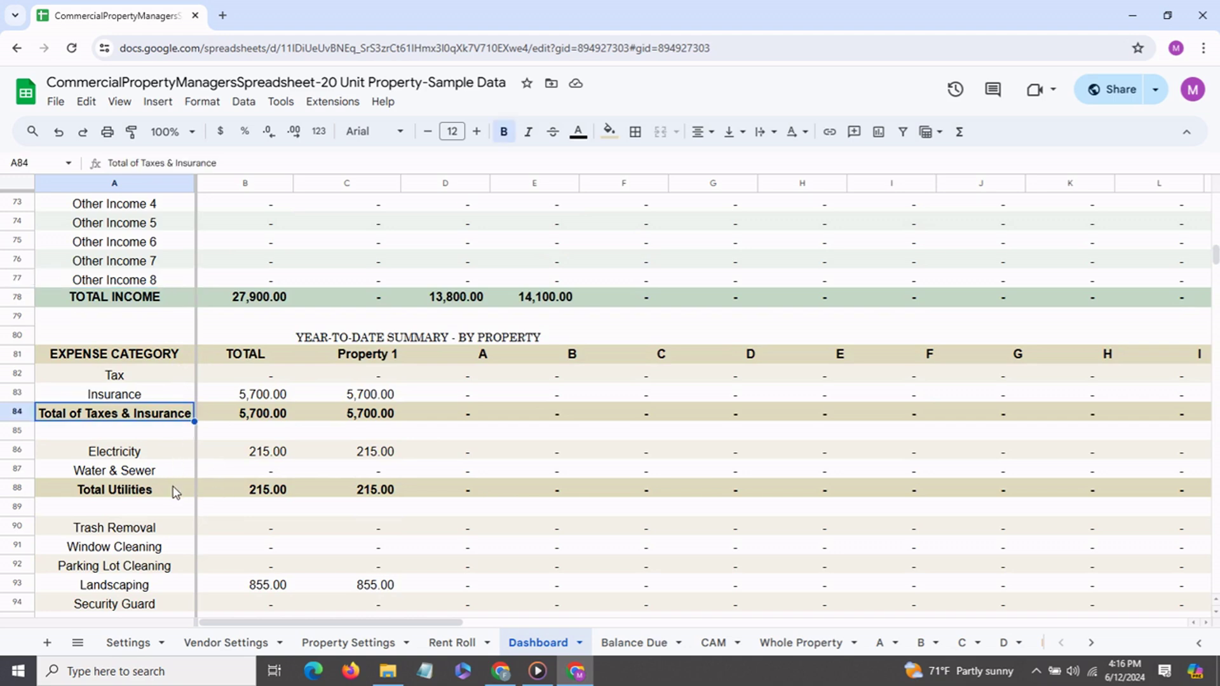
click(178, 492)
scroll(374, 538, down, 4)
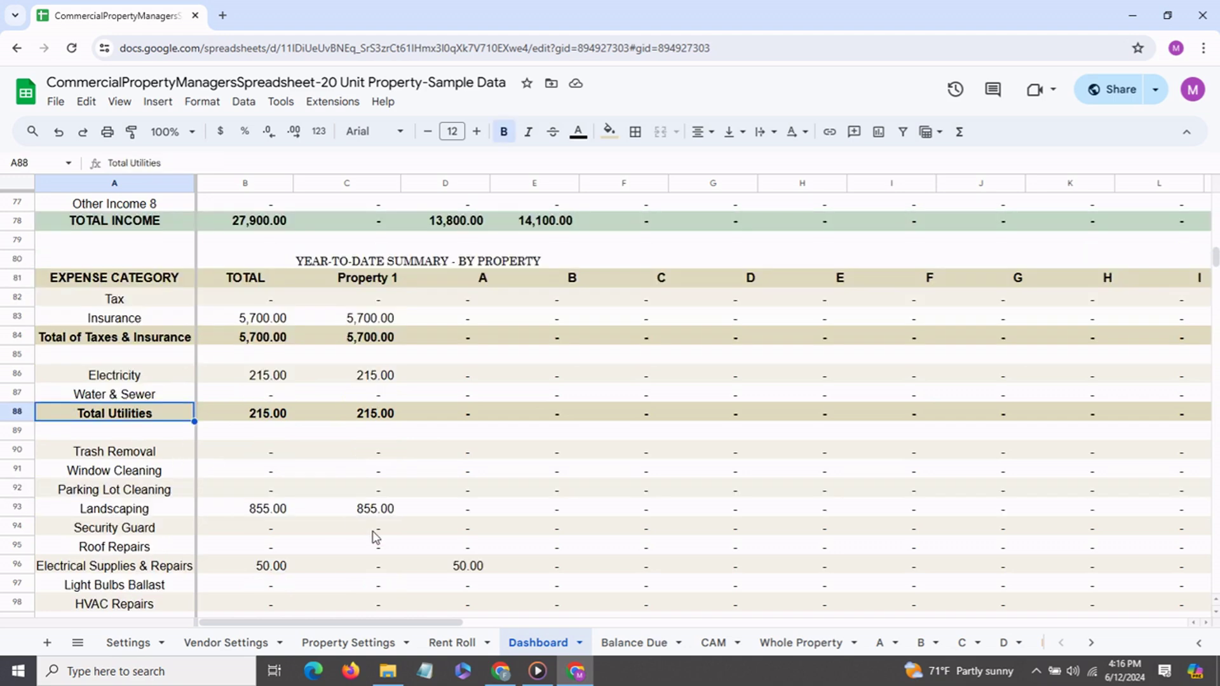
scroll(373, 538, down, 2)
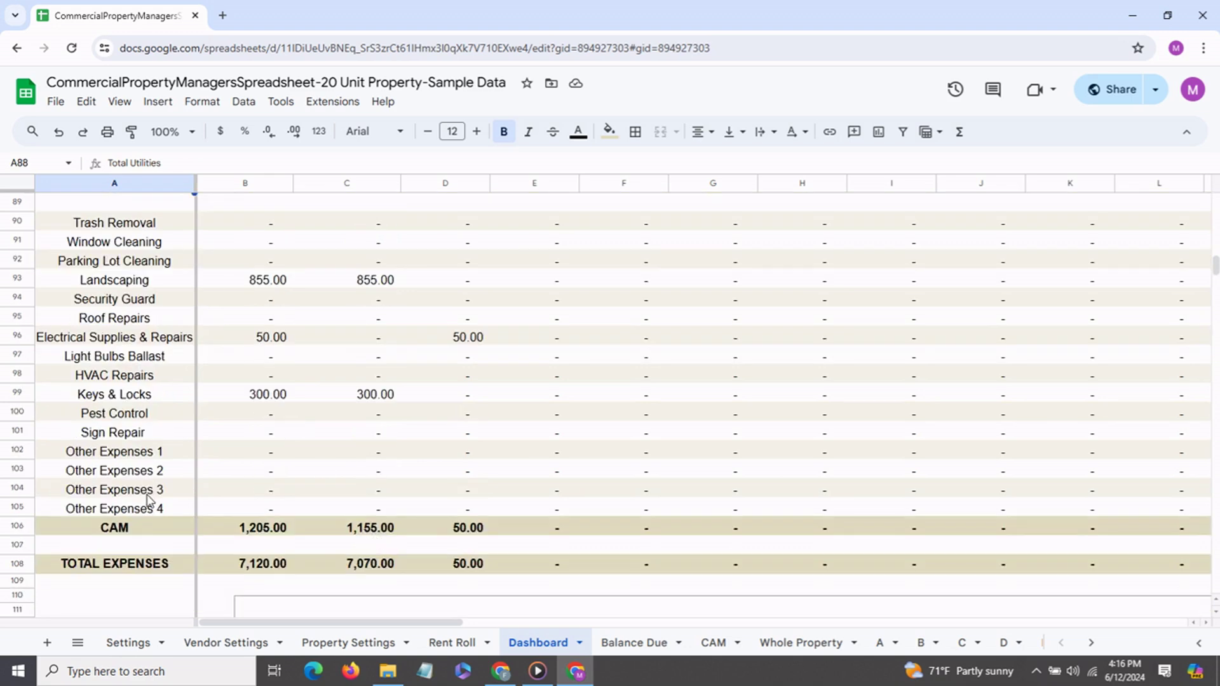
click(262, 566)
click(367, 572)
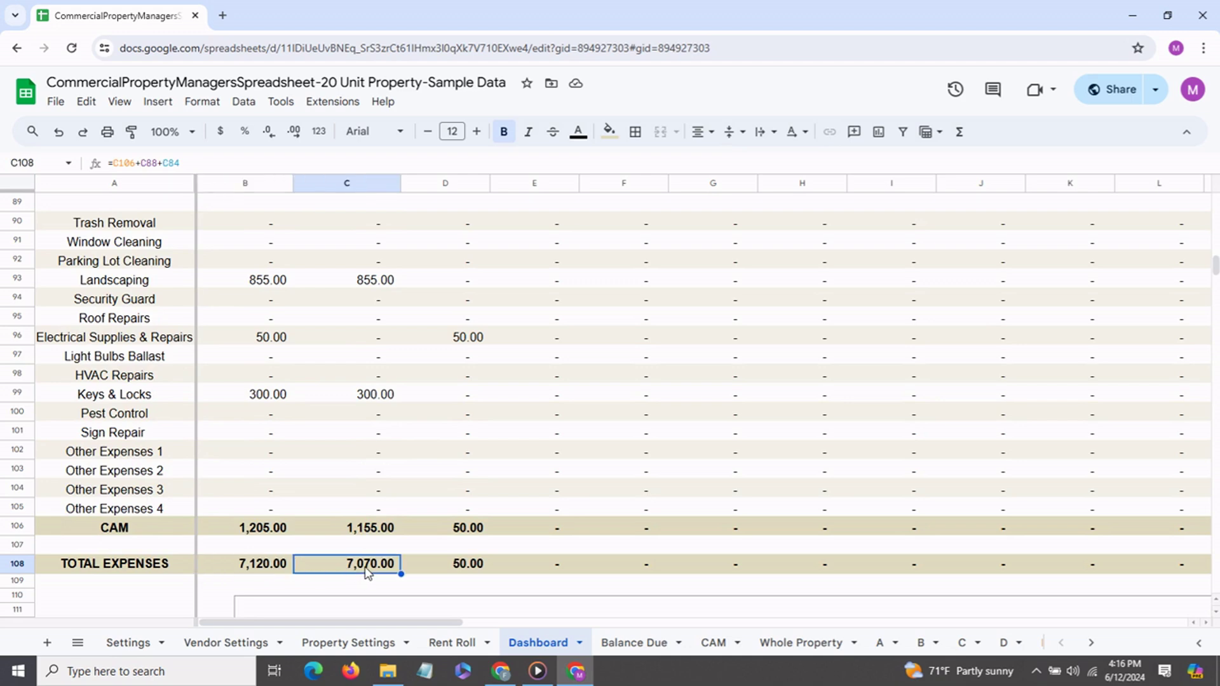
click(450, 572)
- View the income, expenses and profit chart below the dashboard tables, then return toward the top of the dashboard
scroll(477, 572, down, 6)
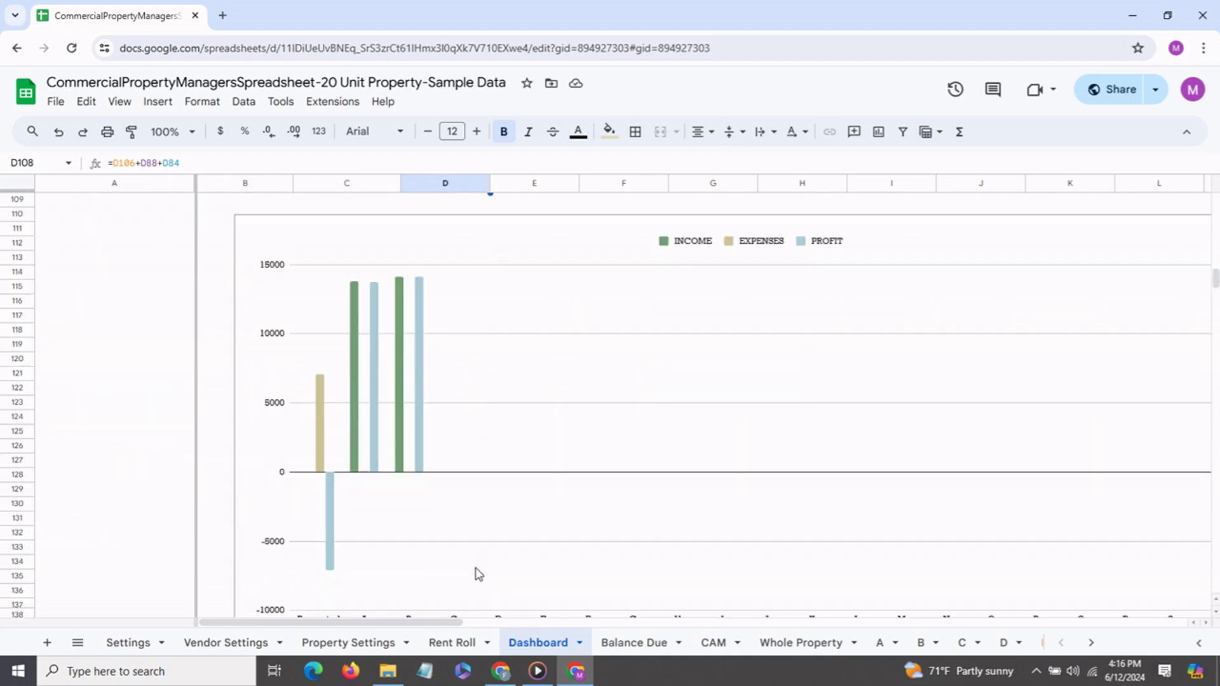
scroll(477, 572, down, 2)
scroll(477, 572, up, 3)
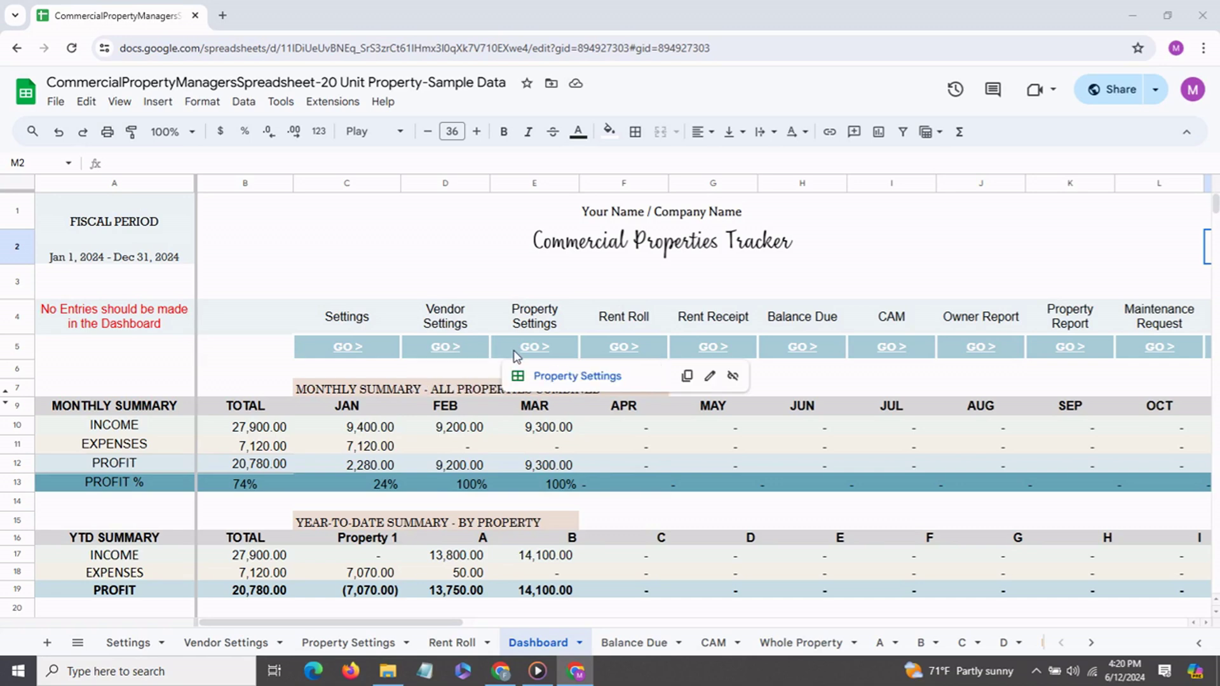
- Go to the Vendor Settings sheet from the dashboard and rename Vendor 2 in the vendor list to Home Depot
mouse_move(448, 351)
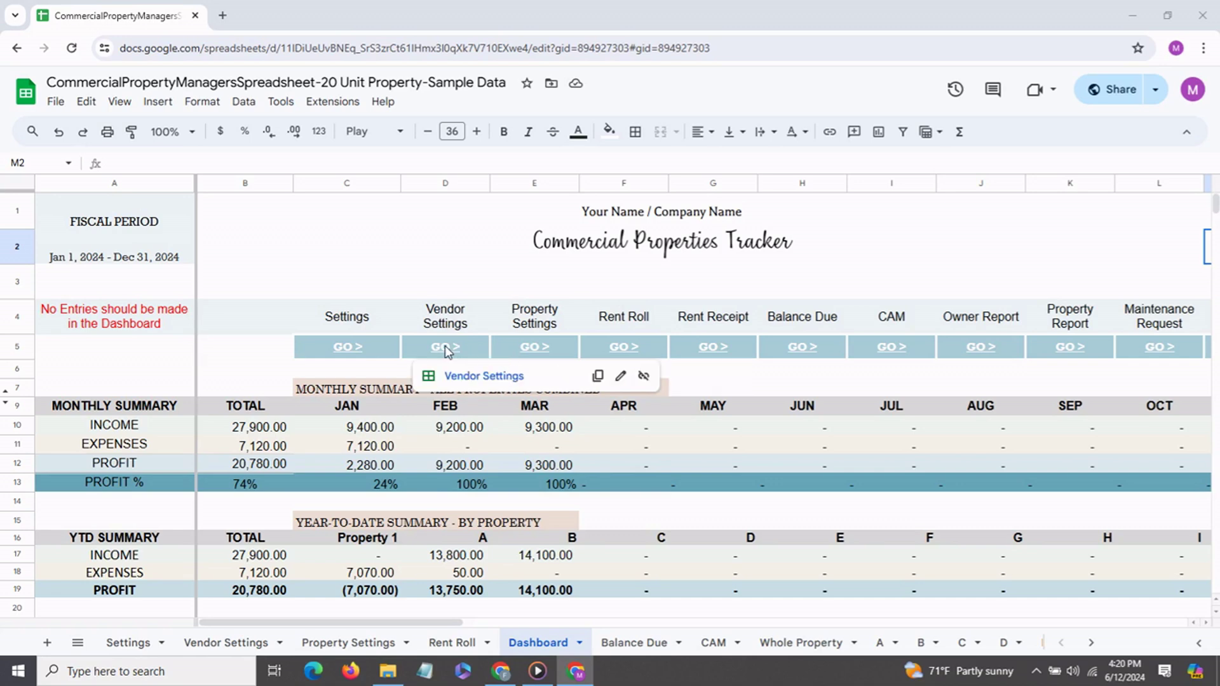
click(470, 379)
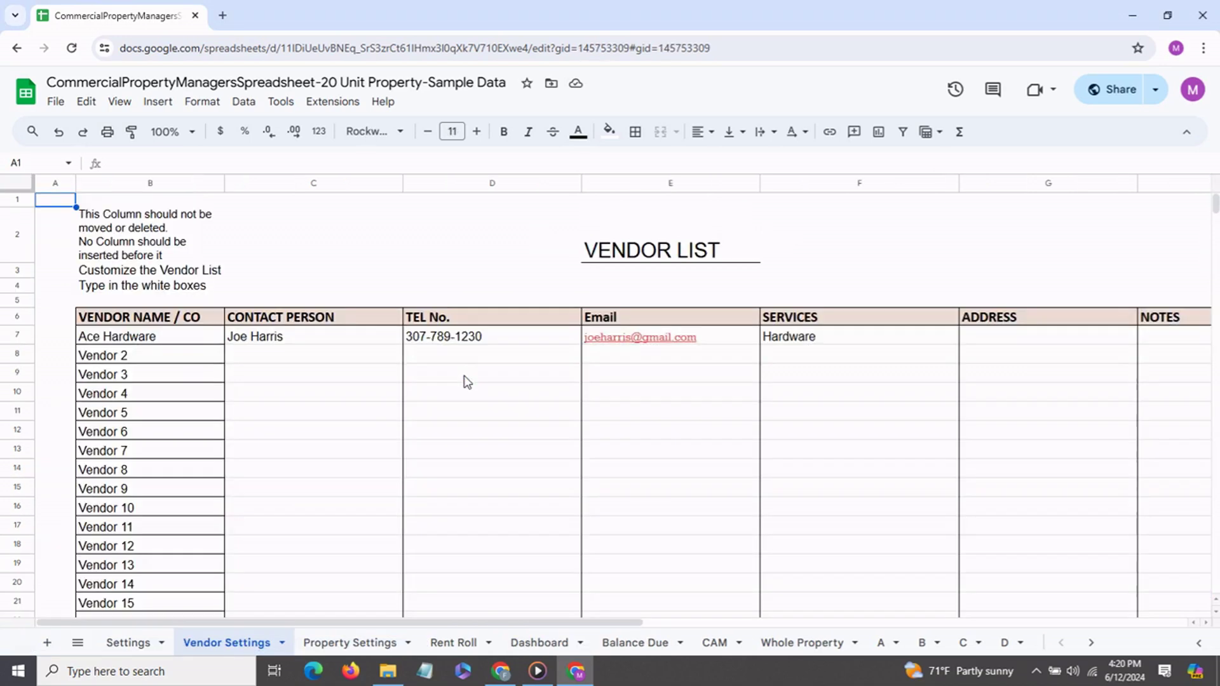
click(206, 343)
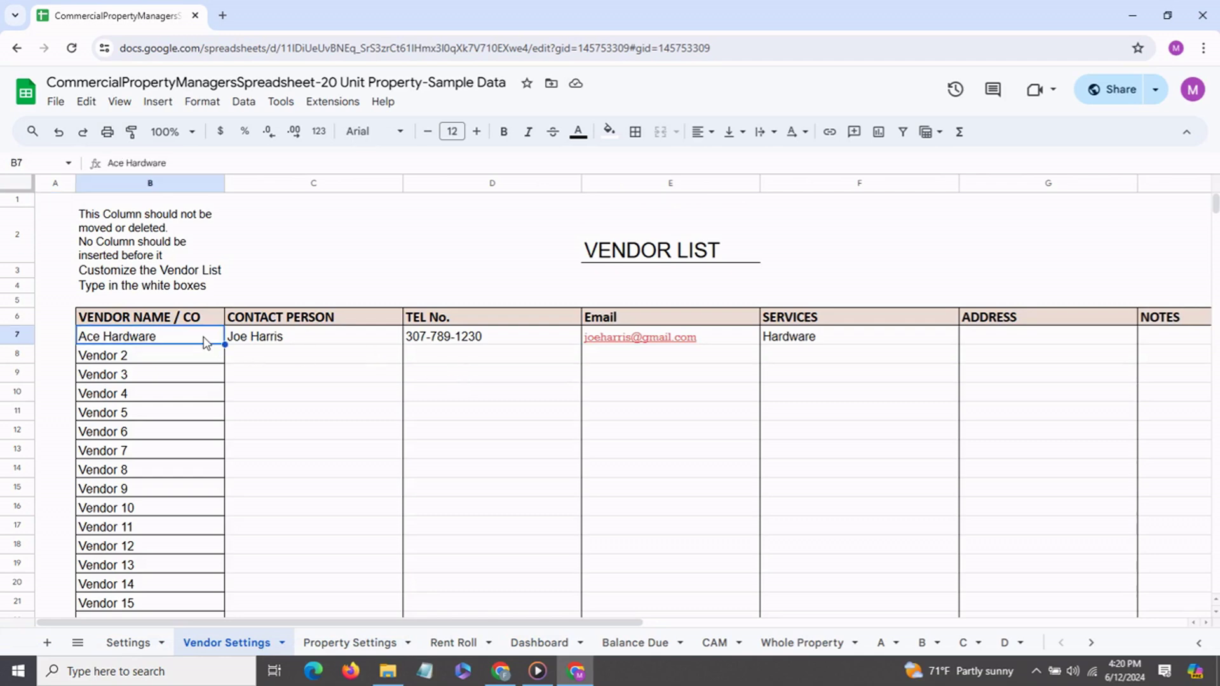
click(203, 357)
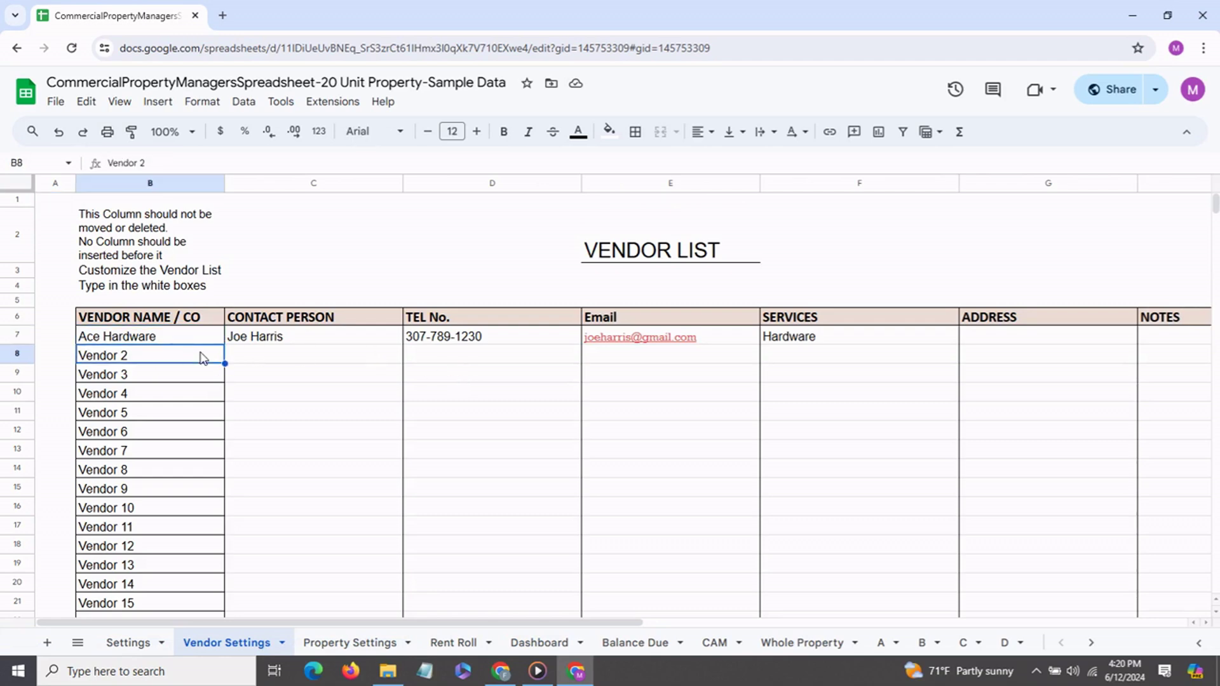
text(Home Depot)
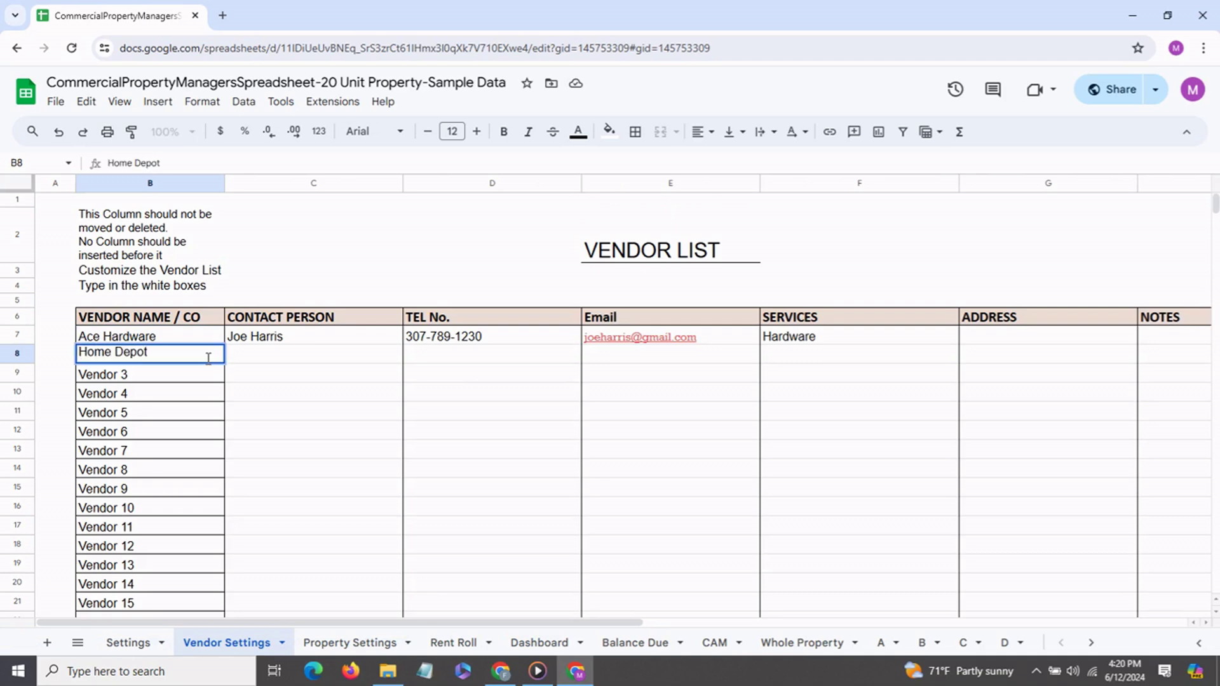
click(242, 363)
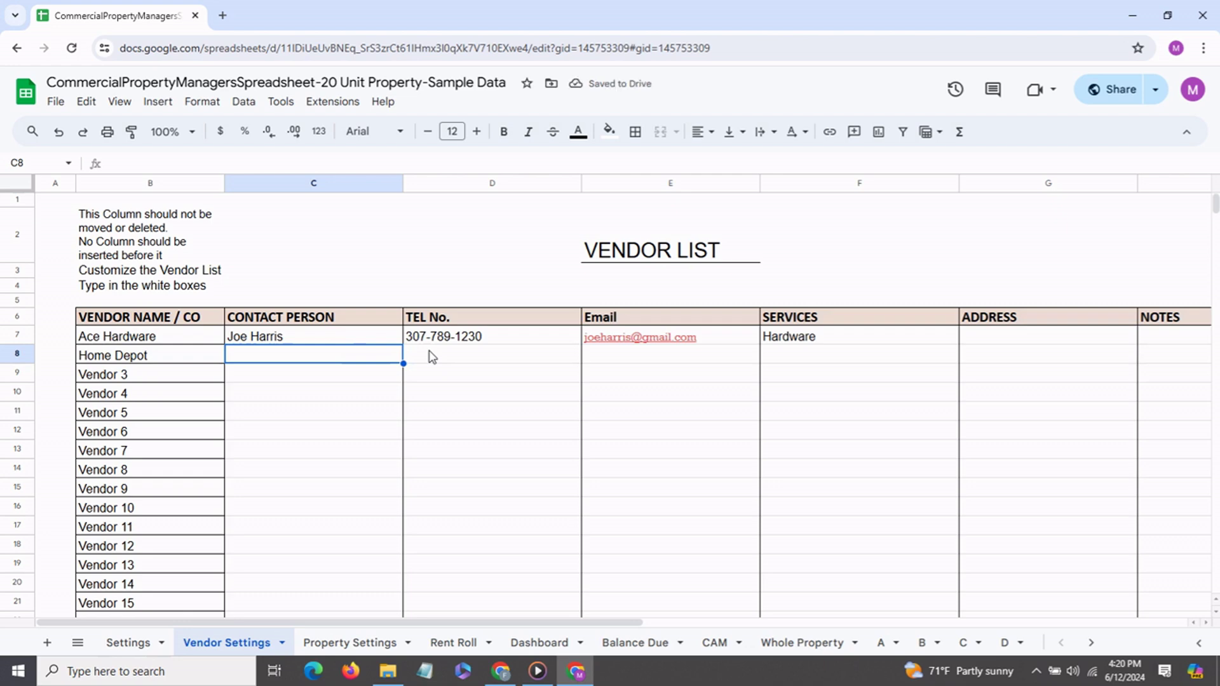
click(177, 363)
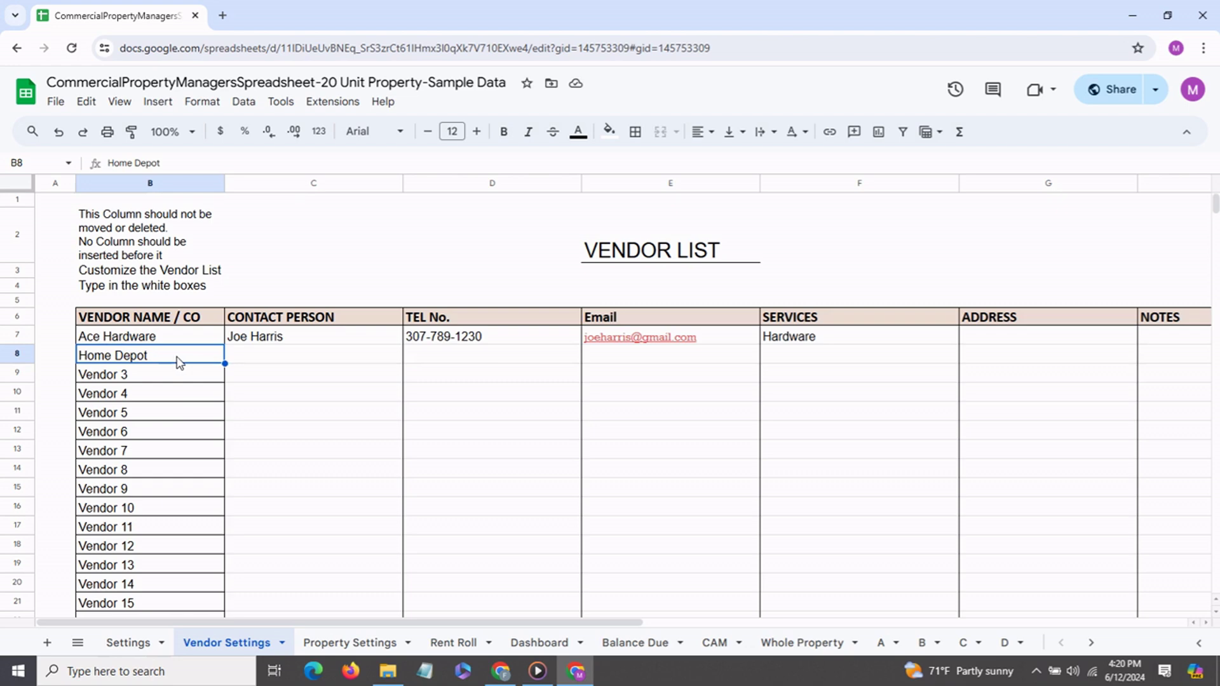
- On property A's sheet, show the vendor choices for the first expense entry to check for Home Depot
click(881, 643)
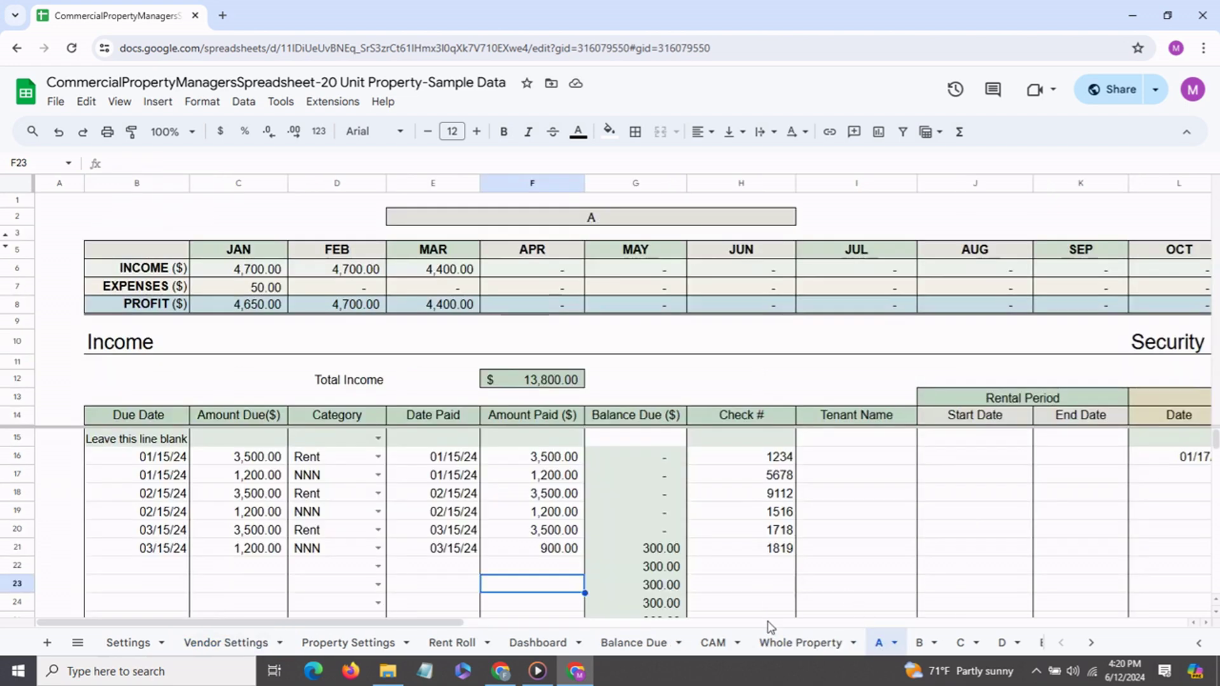
drag(417, 622, 931, 578)
click(888, 438)
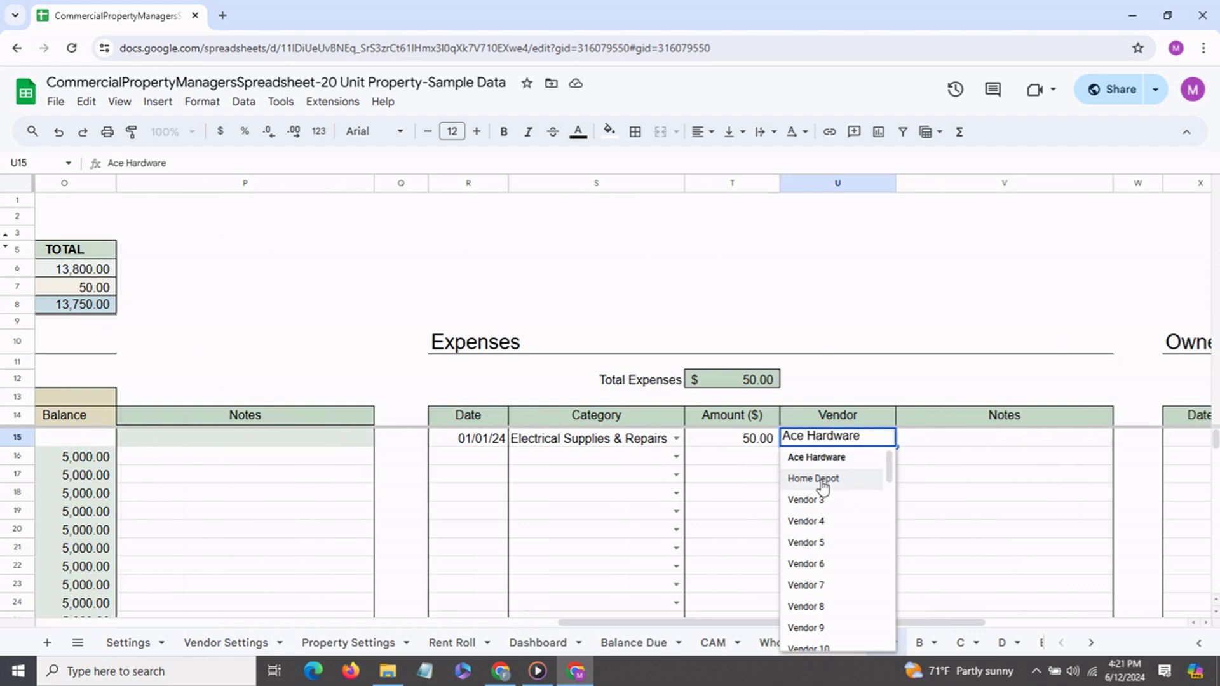
- Go to the Property Settings sheet from the dashboard and examine the addresses, owner details and square footage of the tenant spaces
click(538, 642)
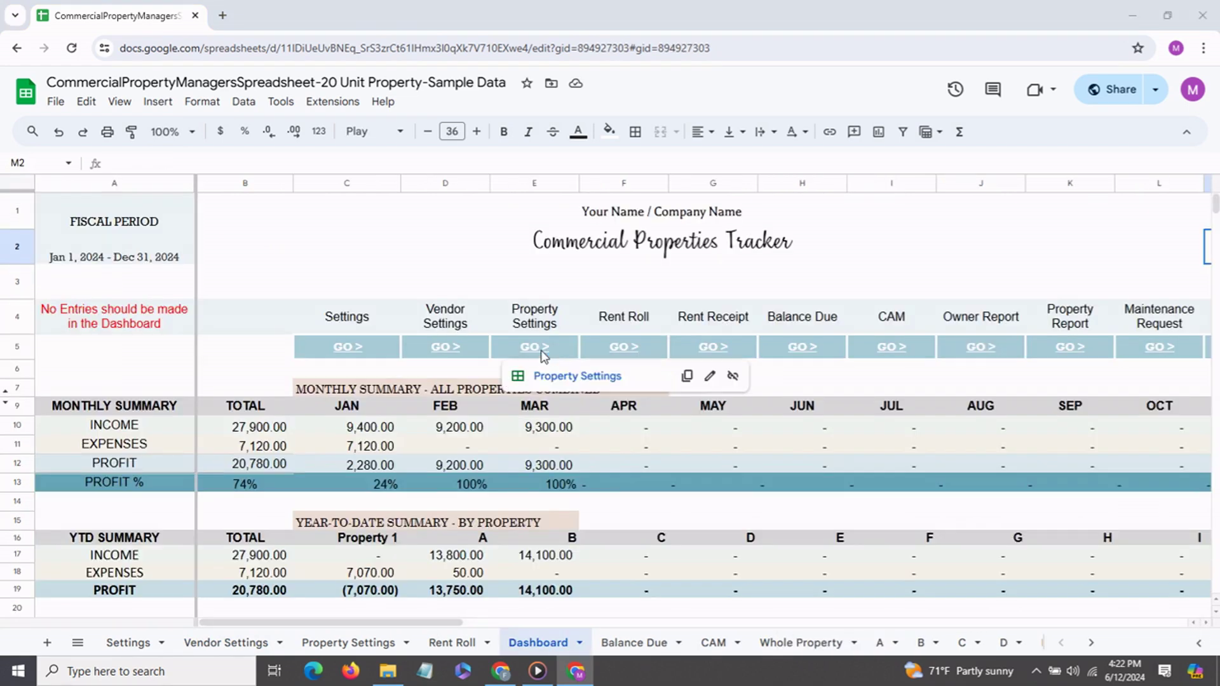
click(574, 377)
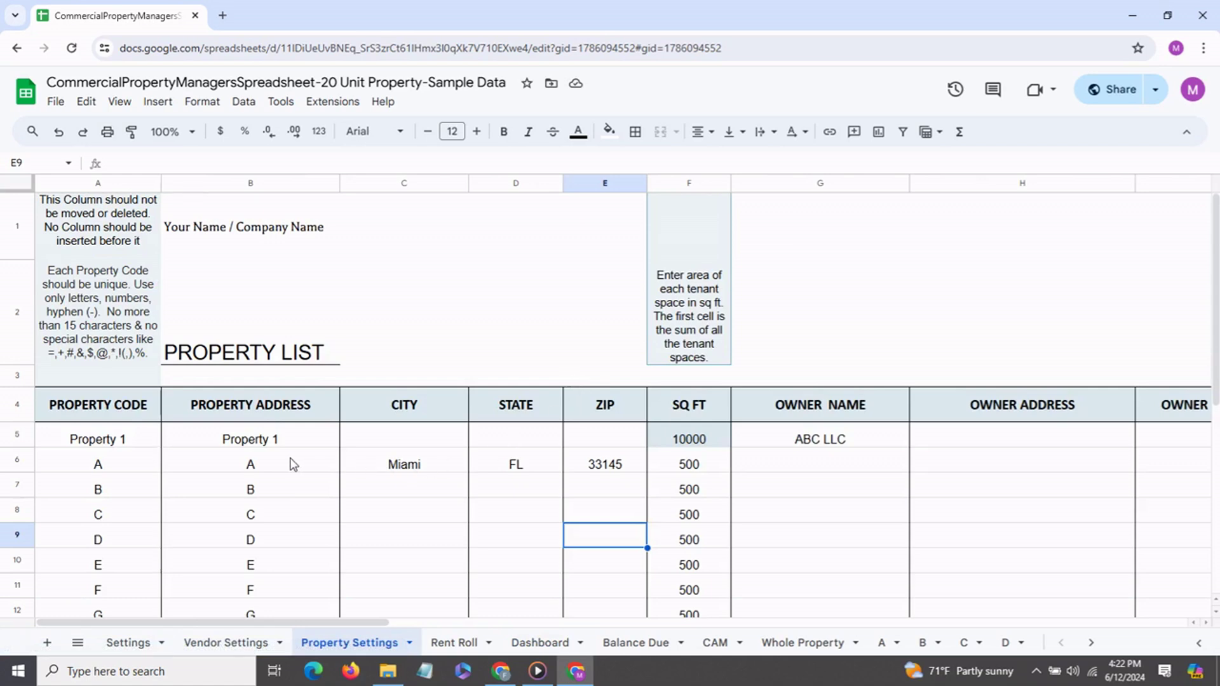
scroll(292, 463, down, 1)
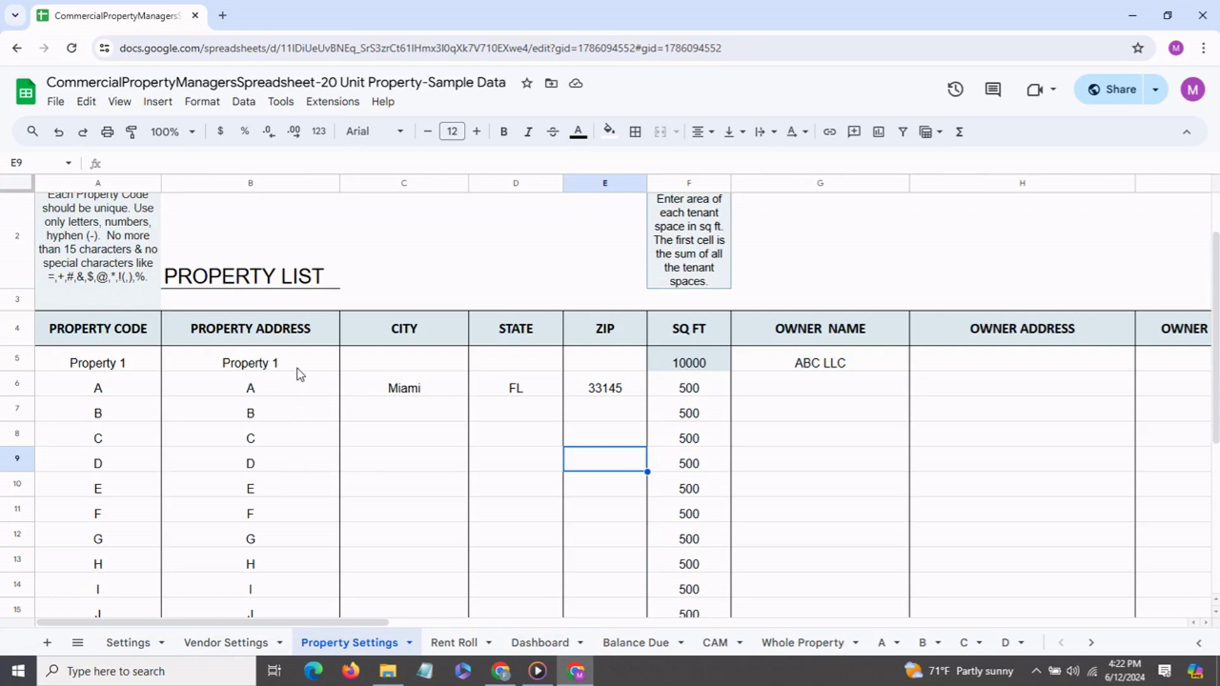
click(292, 388)
click(289, 418)
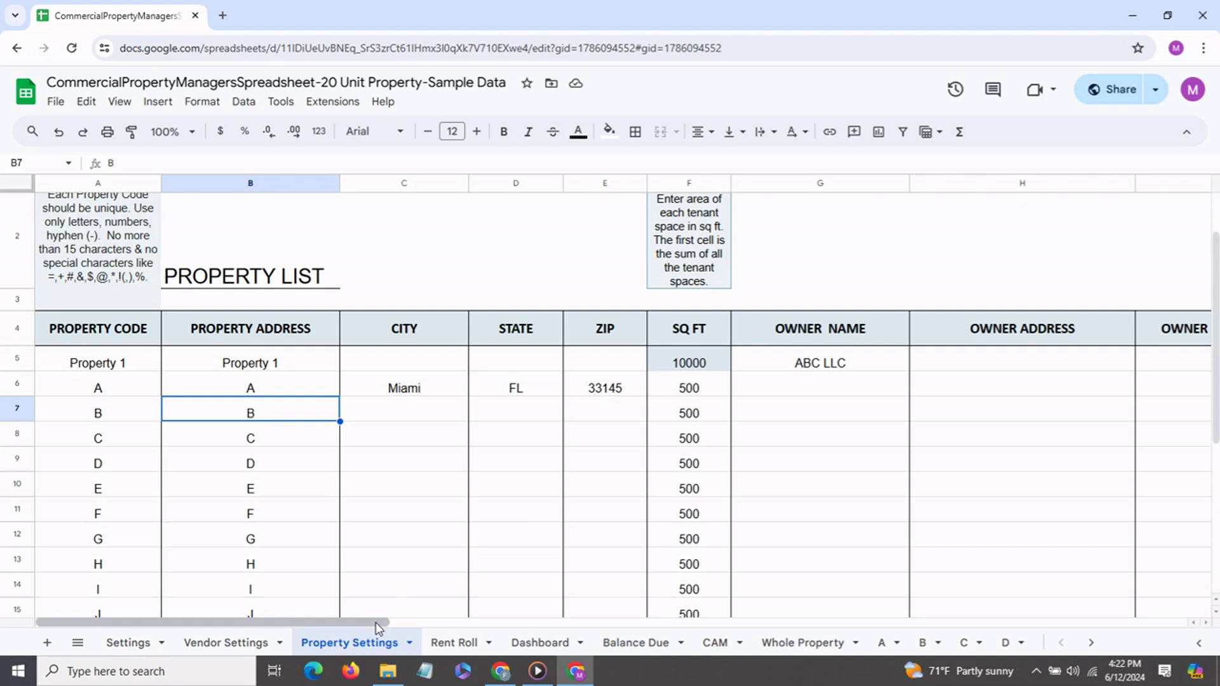
drag(372, 620, 456, 623)
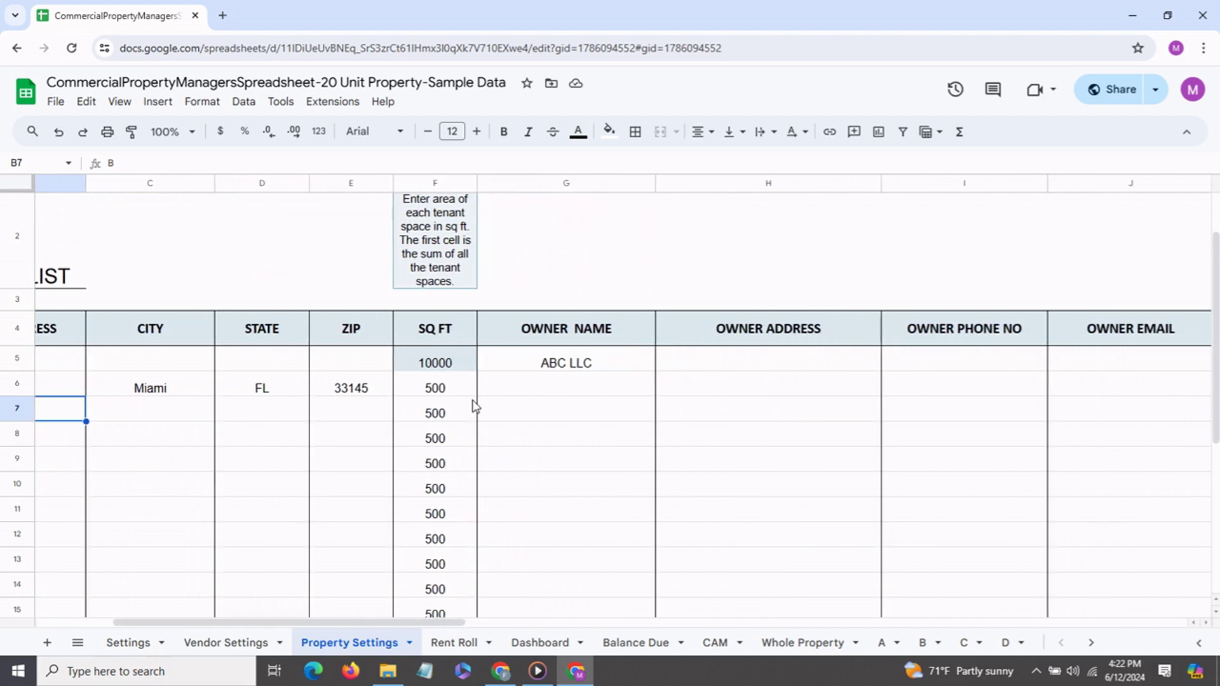
click(445, 395)
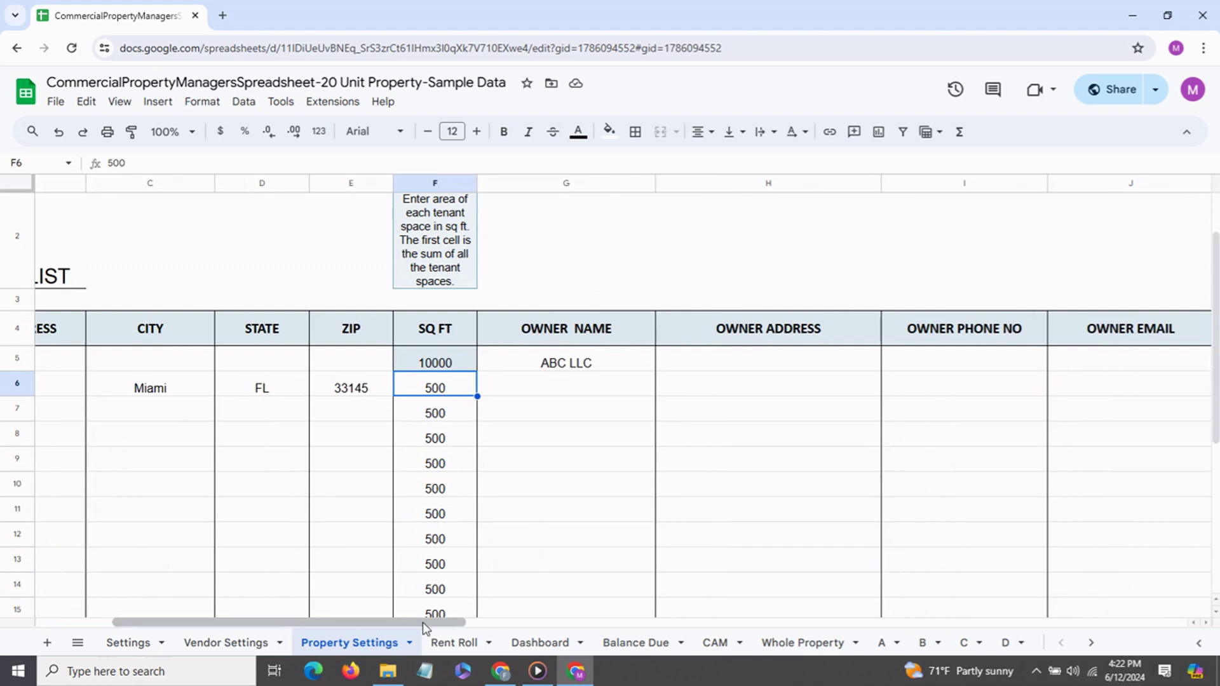
- Examine the formula totalling the tenant spaces' square footage, the owner details and the management contract and fee columns of the property list
drag(422, 623, 336, 623)
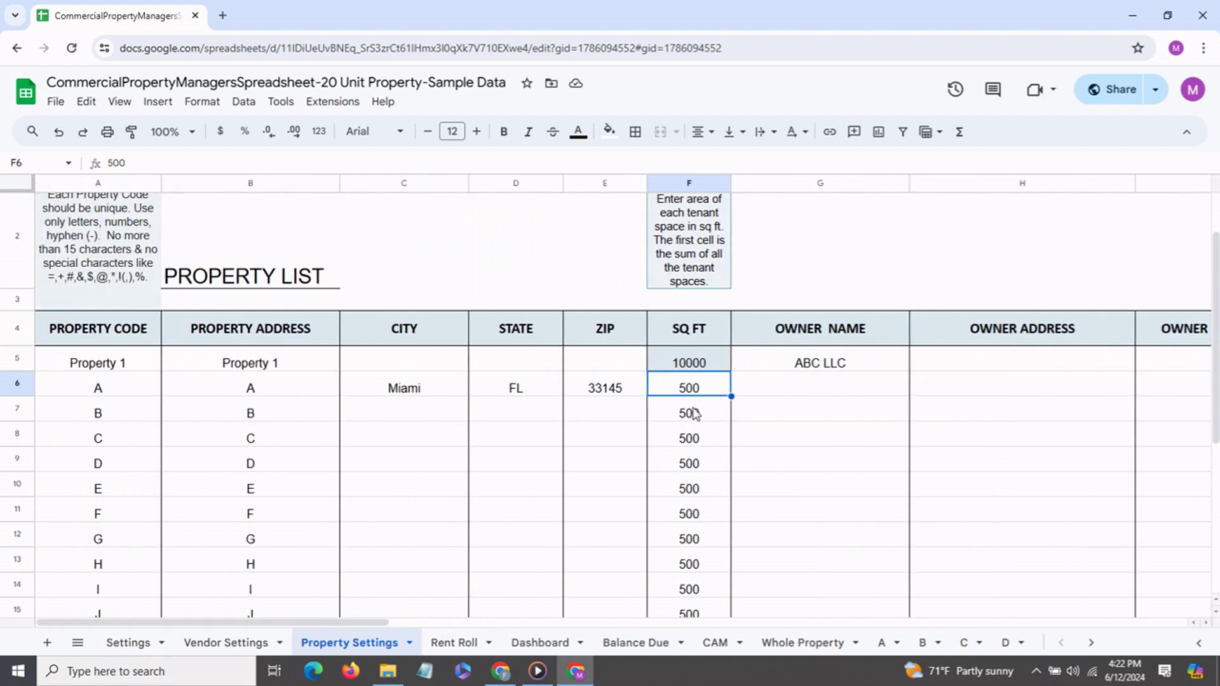
click(690, 364)
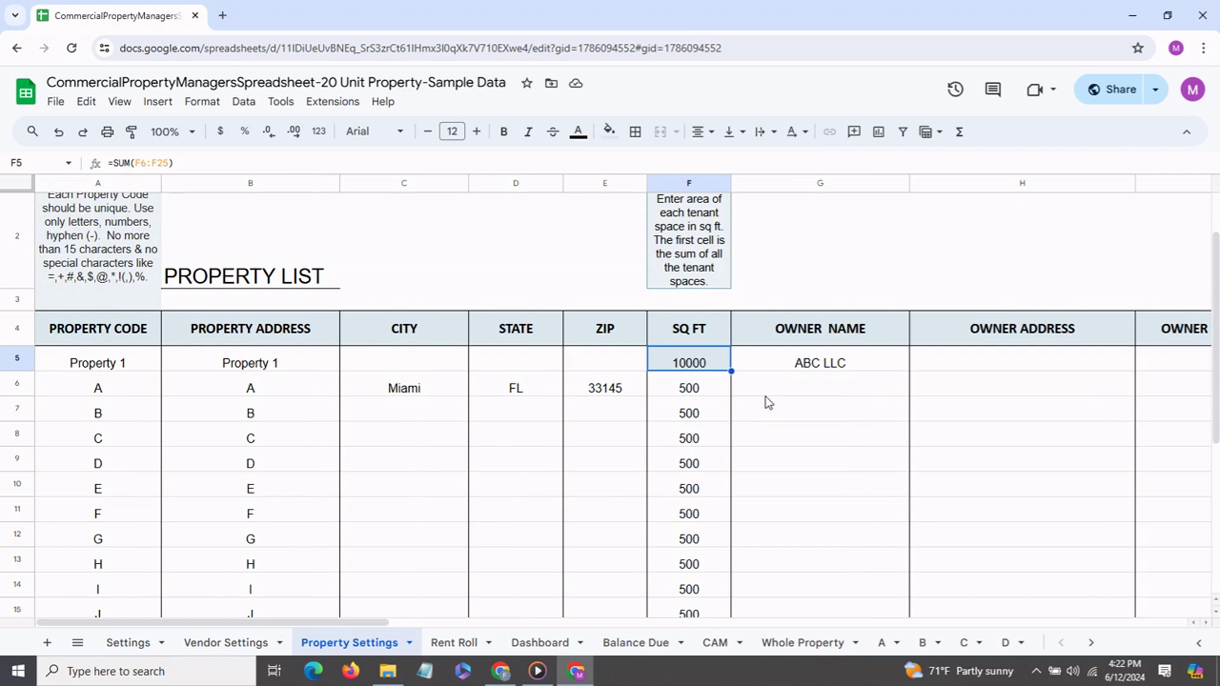
drag(346, 623, 539, 627)
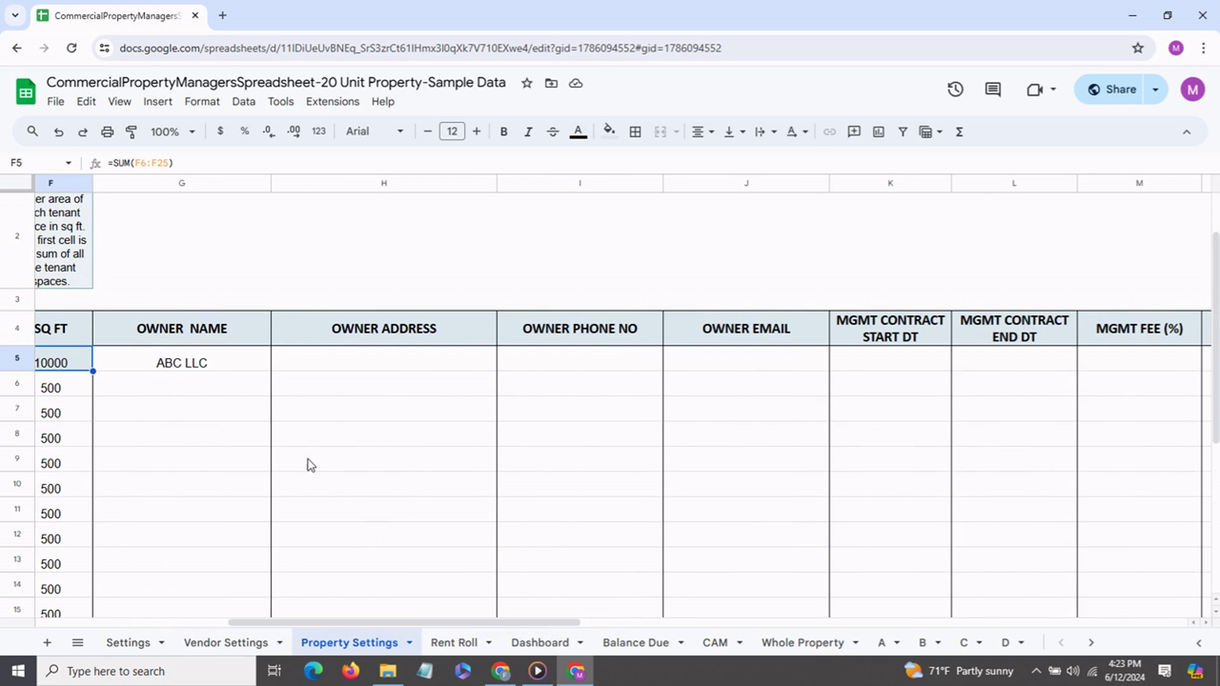
click(233, 362)
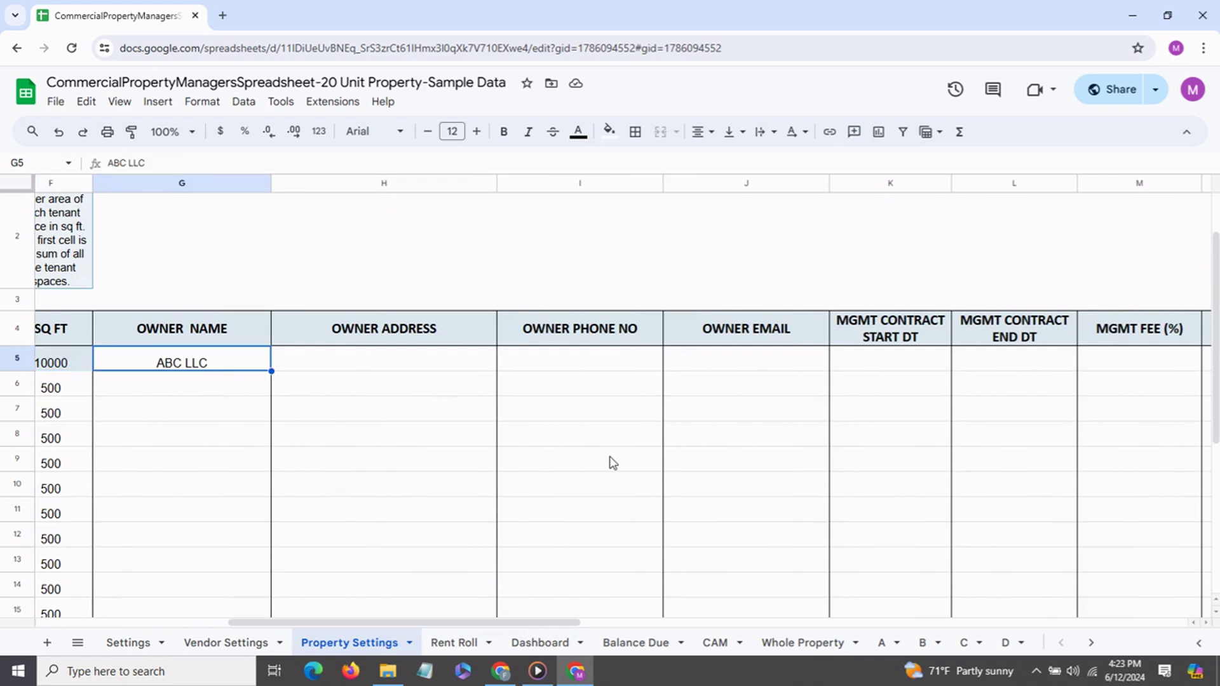
drag(554, 626, 634, 629)
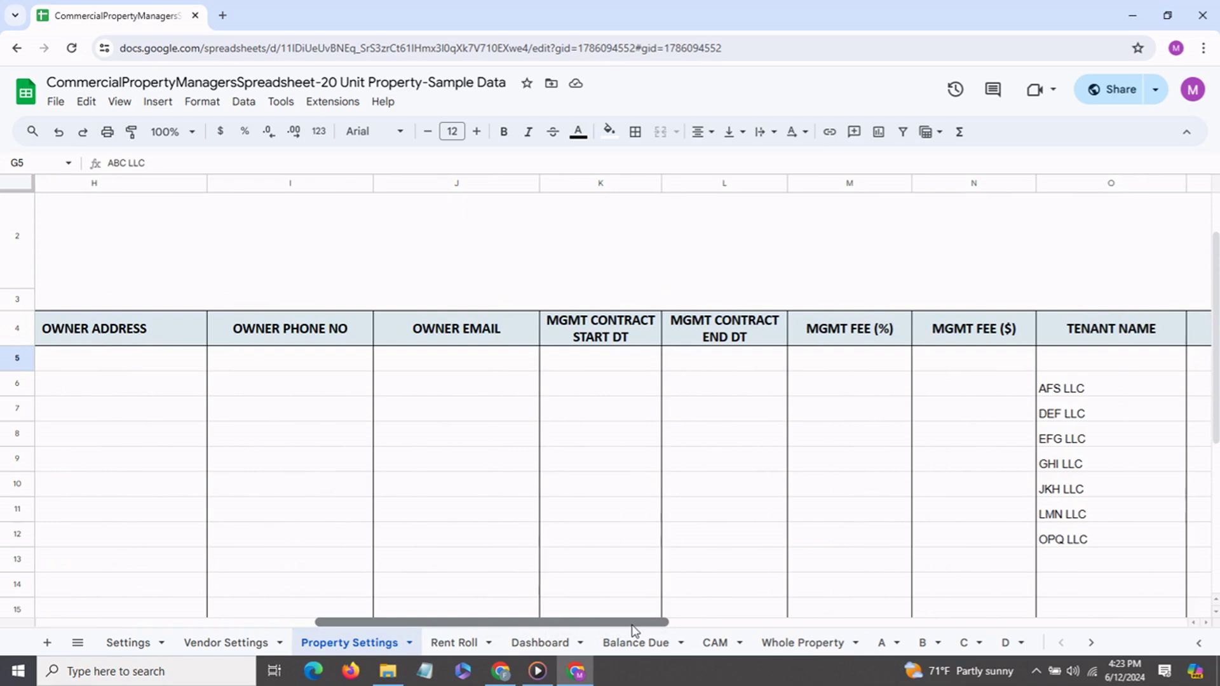
drag(634, 629, 823, 627)
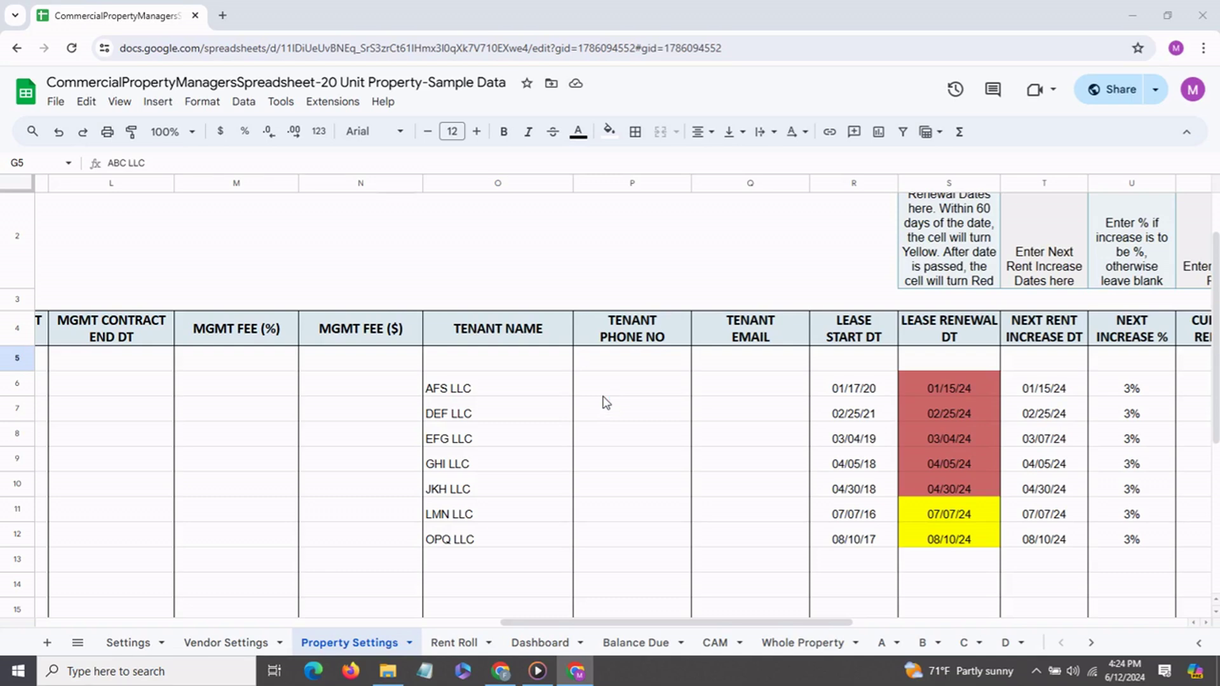
- Review the tenant names, the contact columns and the lease start dates in the property list
click(524, 392)
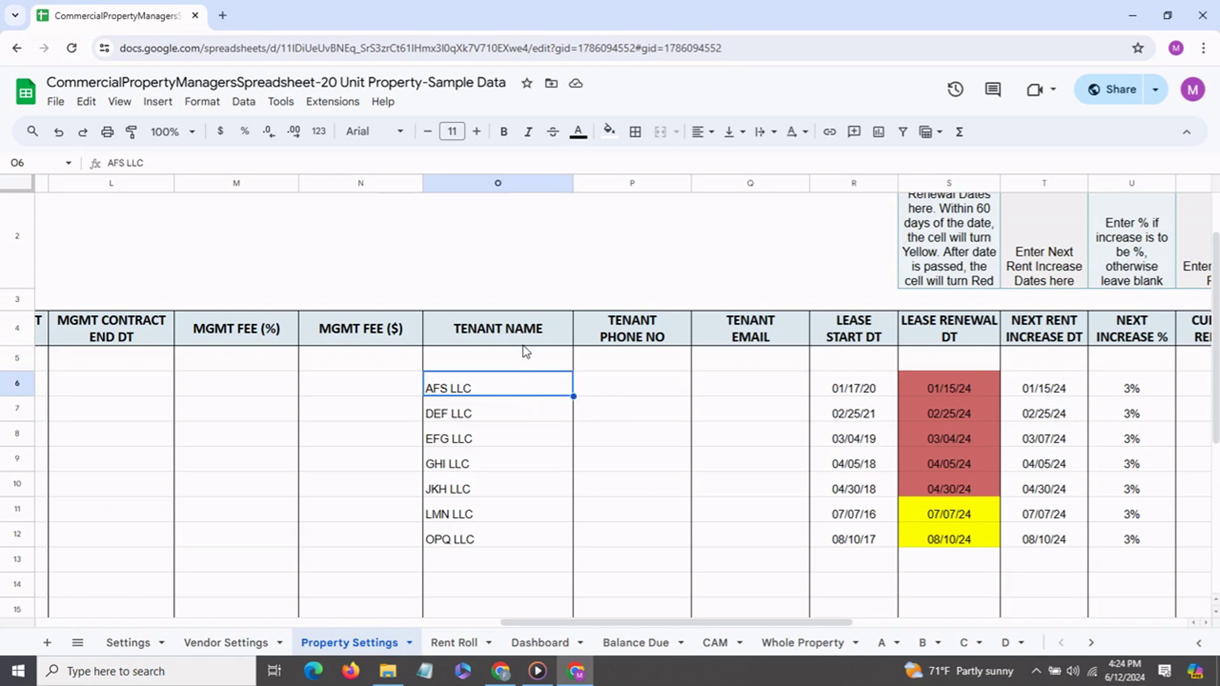
click(512, 414)
click(506, 444)
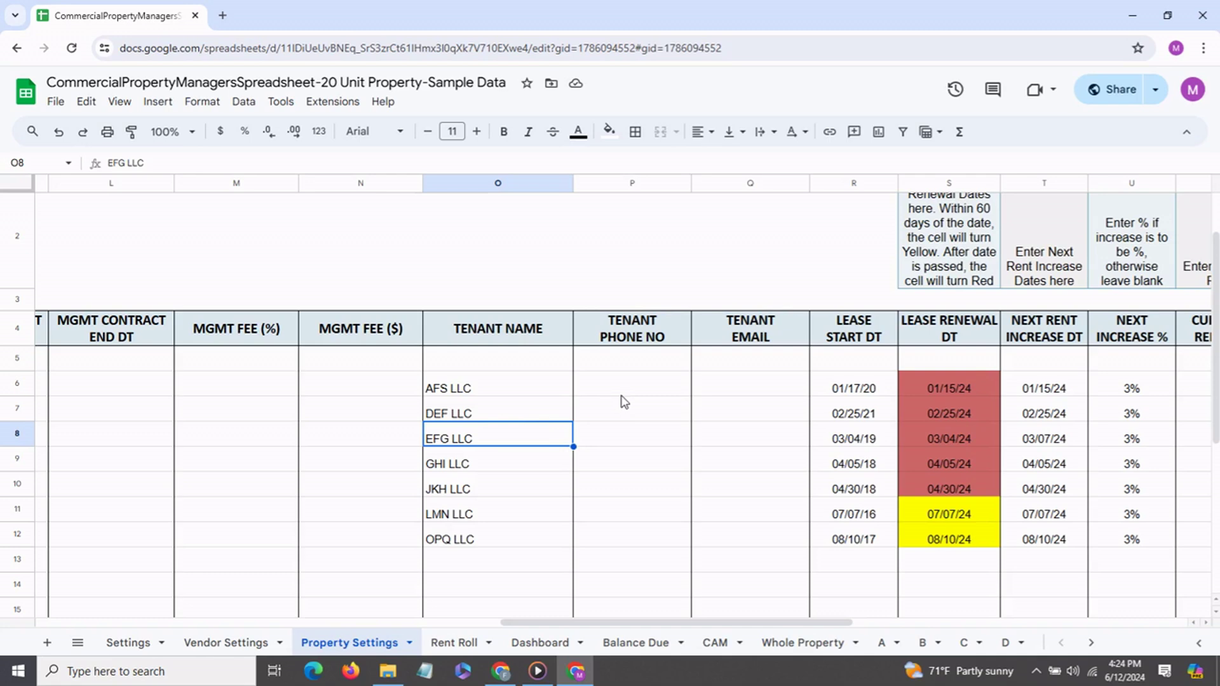
click(847, 394)
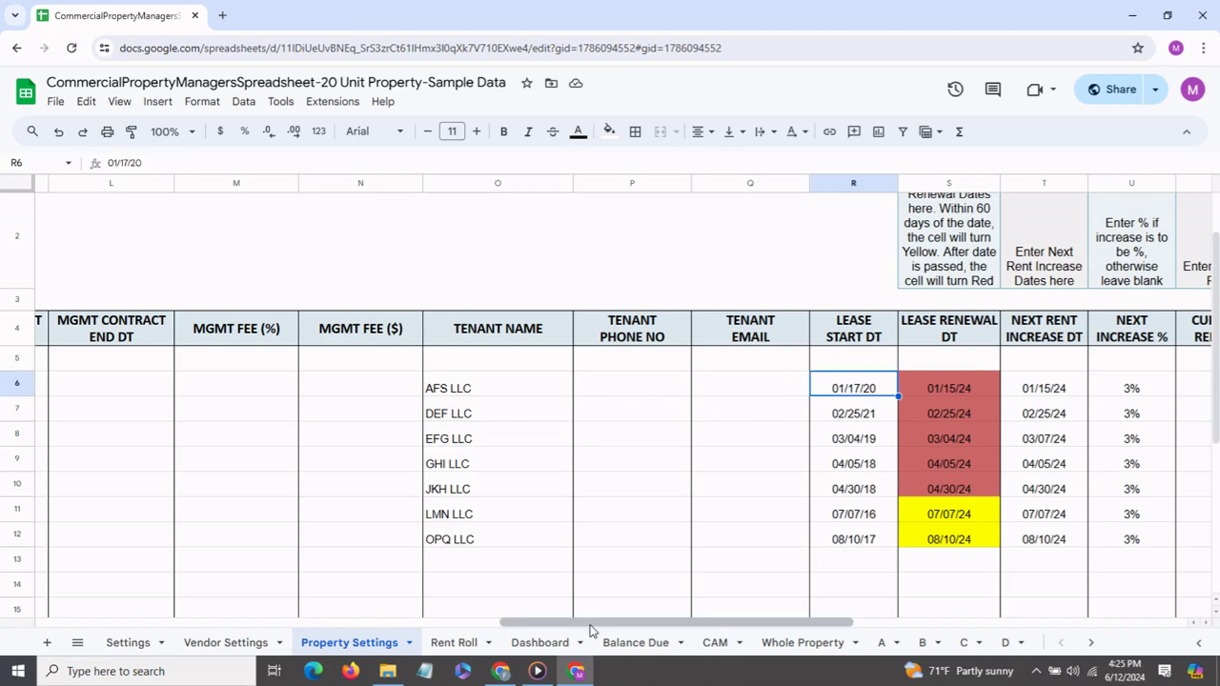
drag(591, 625, 683, 625)
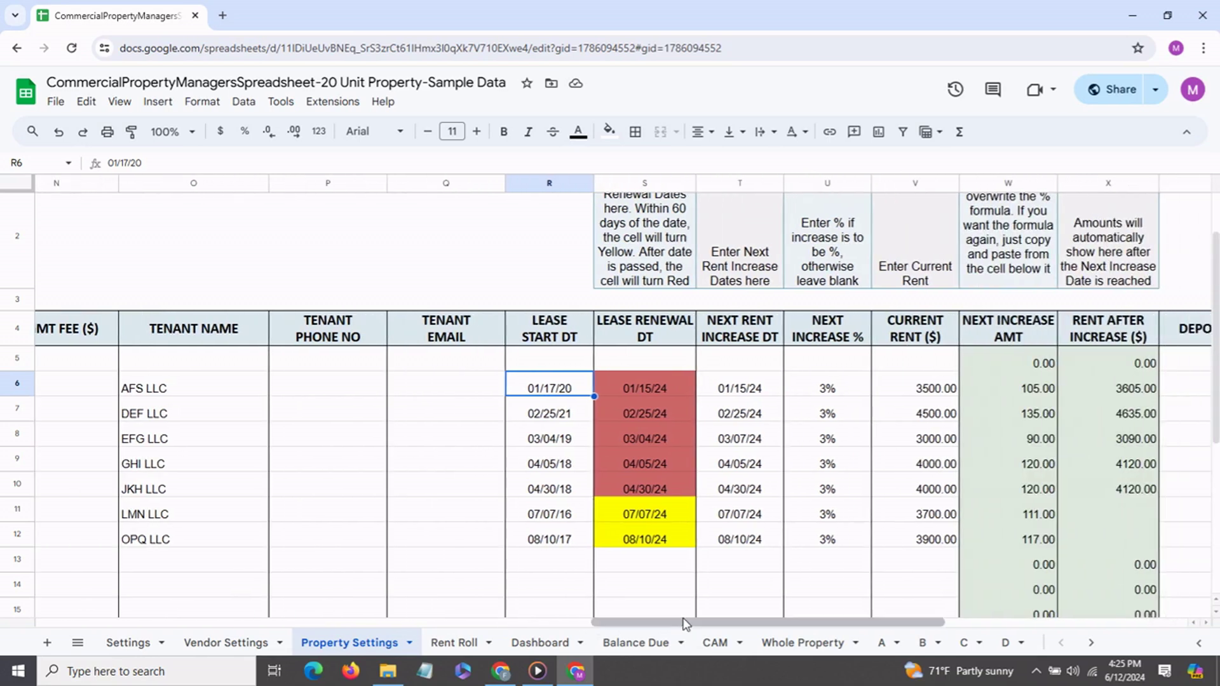
- Go through each tenant's lease renewal date and read the note on its yellow and red color coding
click(657, 388)
click(657, 414)
click(654, 437)
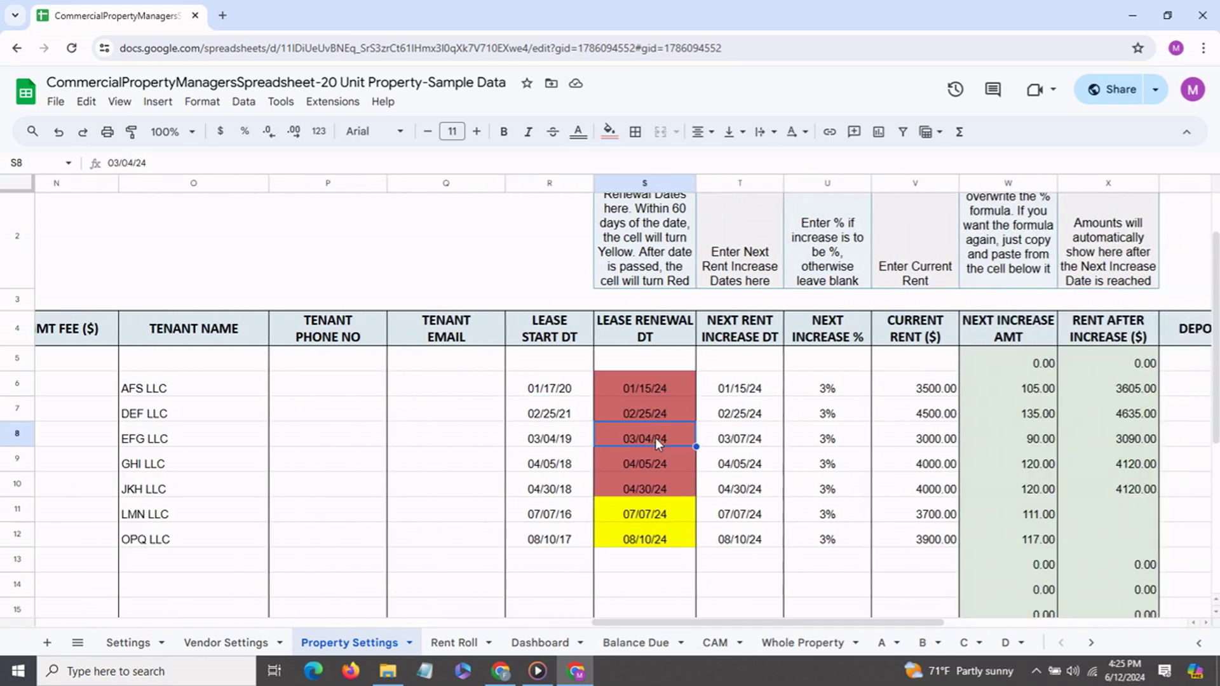
click(658, 461)
click(656, 489)
click(655, 514)
click(653, 539)
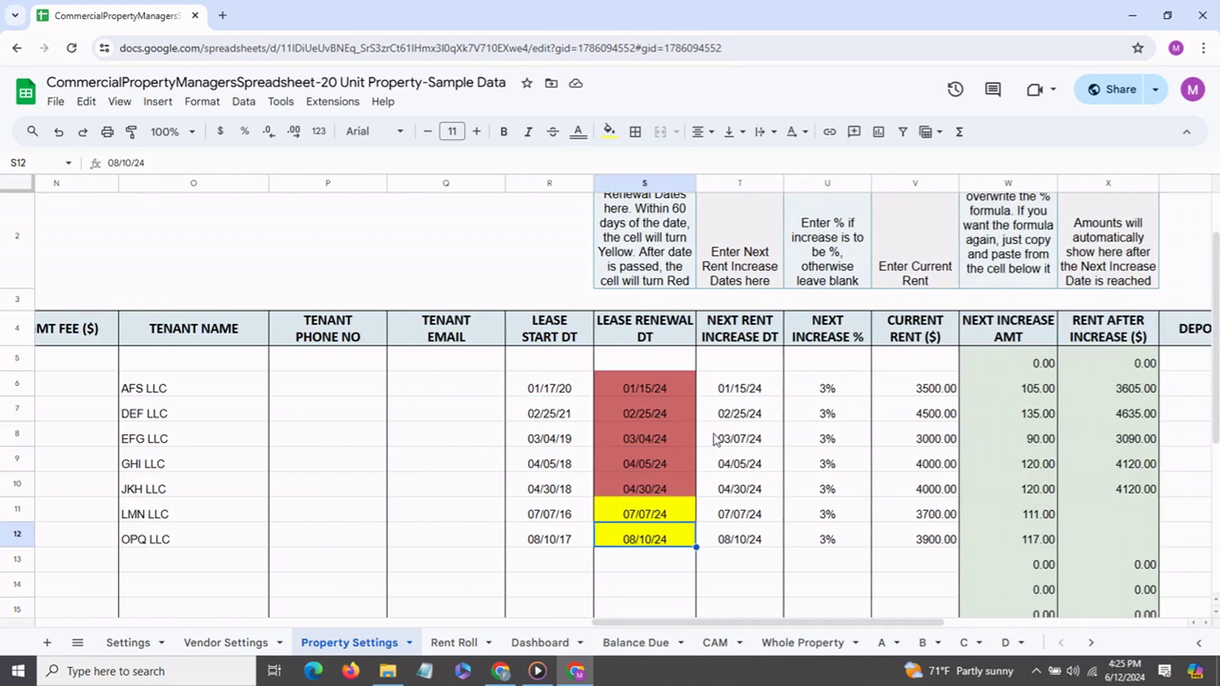
scroll(719, 443, up, 2)
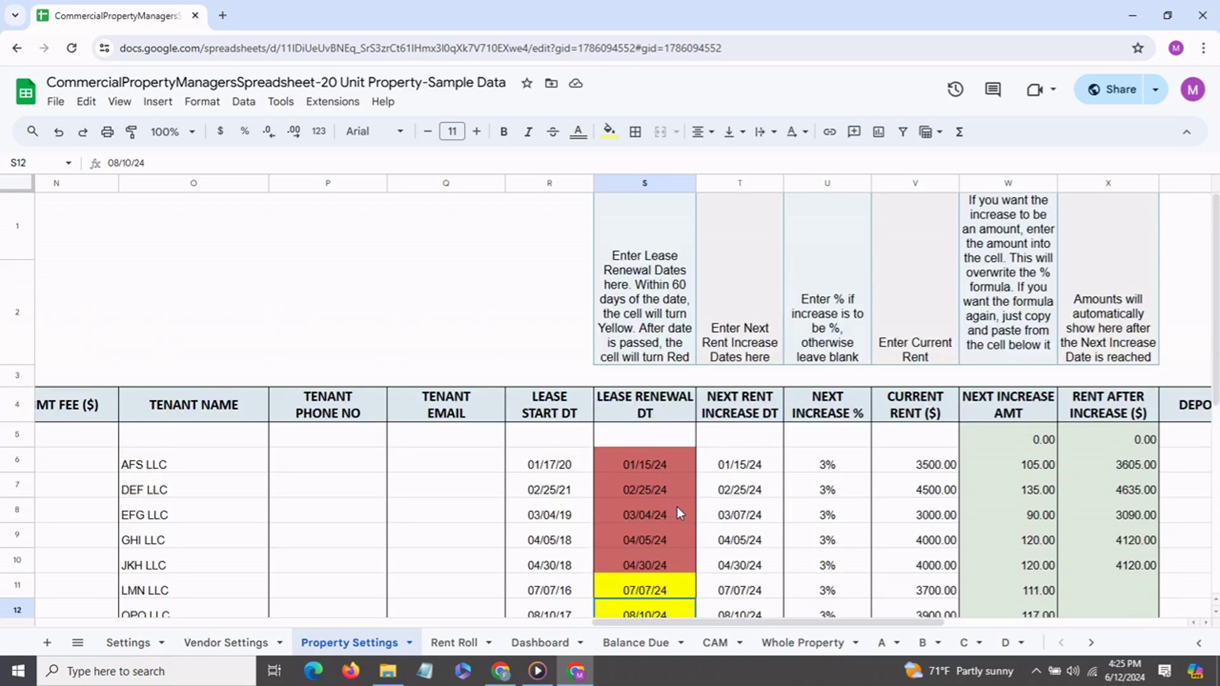
scroll(669, 493, down, 2)
click(642, 518)
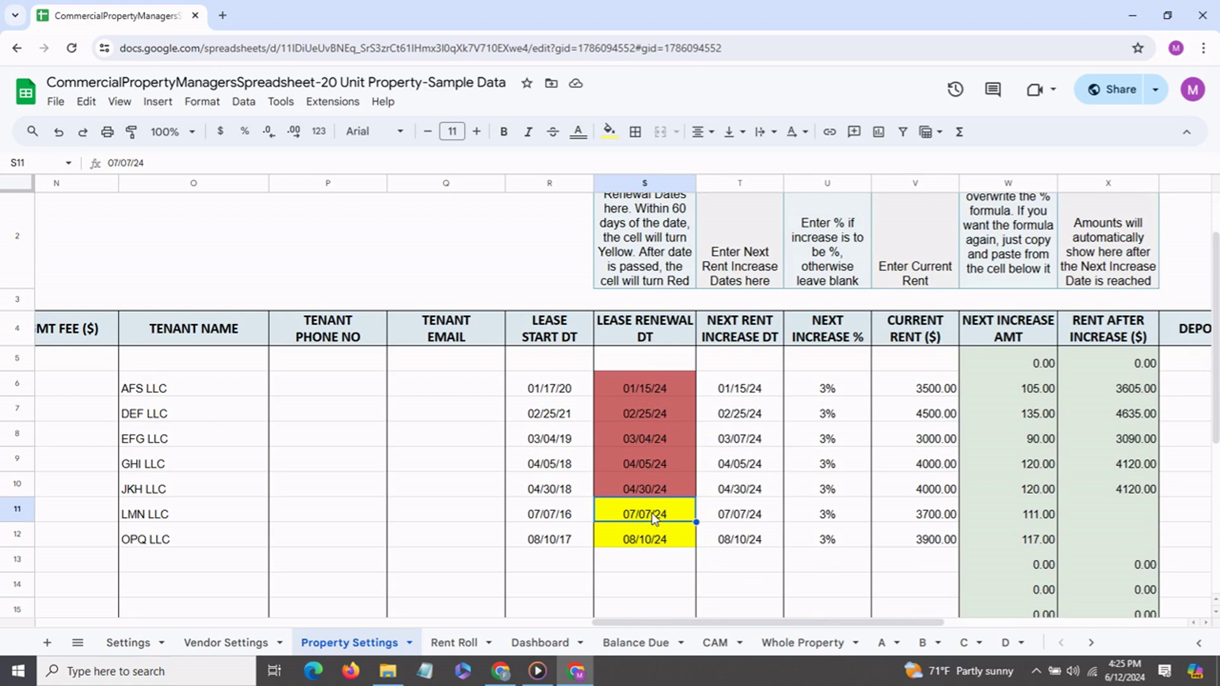
click(650, 496)
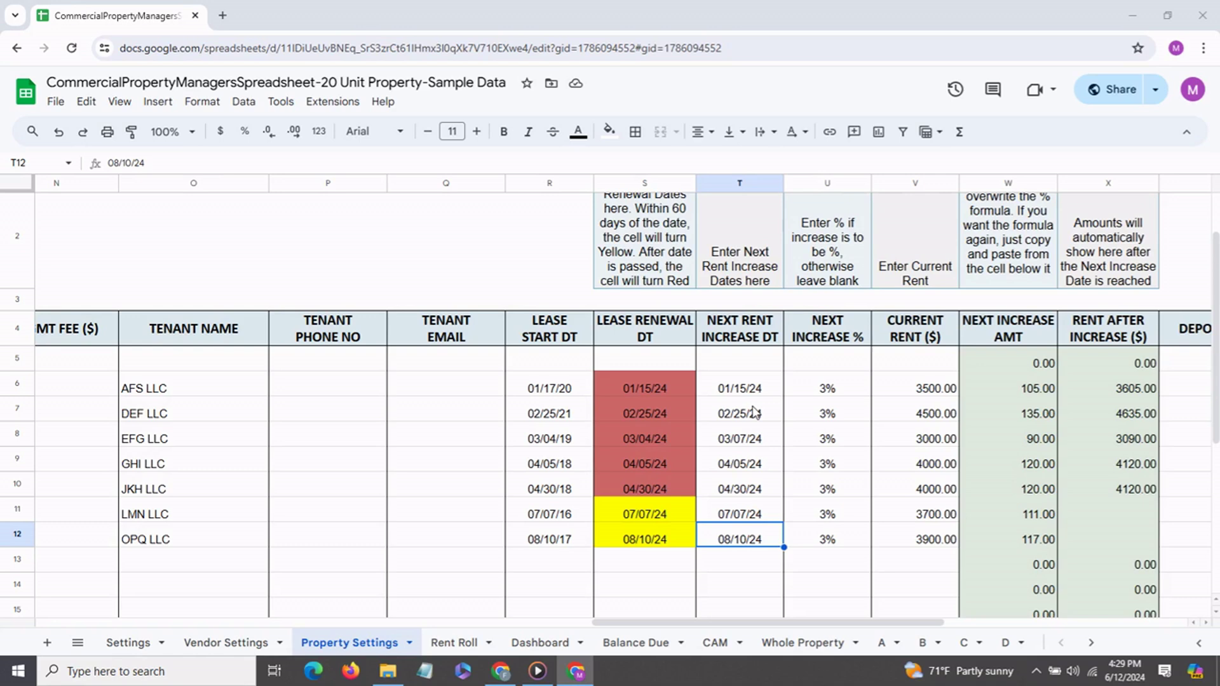
- Go through the next rent increase dates from AFS LLC down to LMN LLC
click(754, 390)
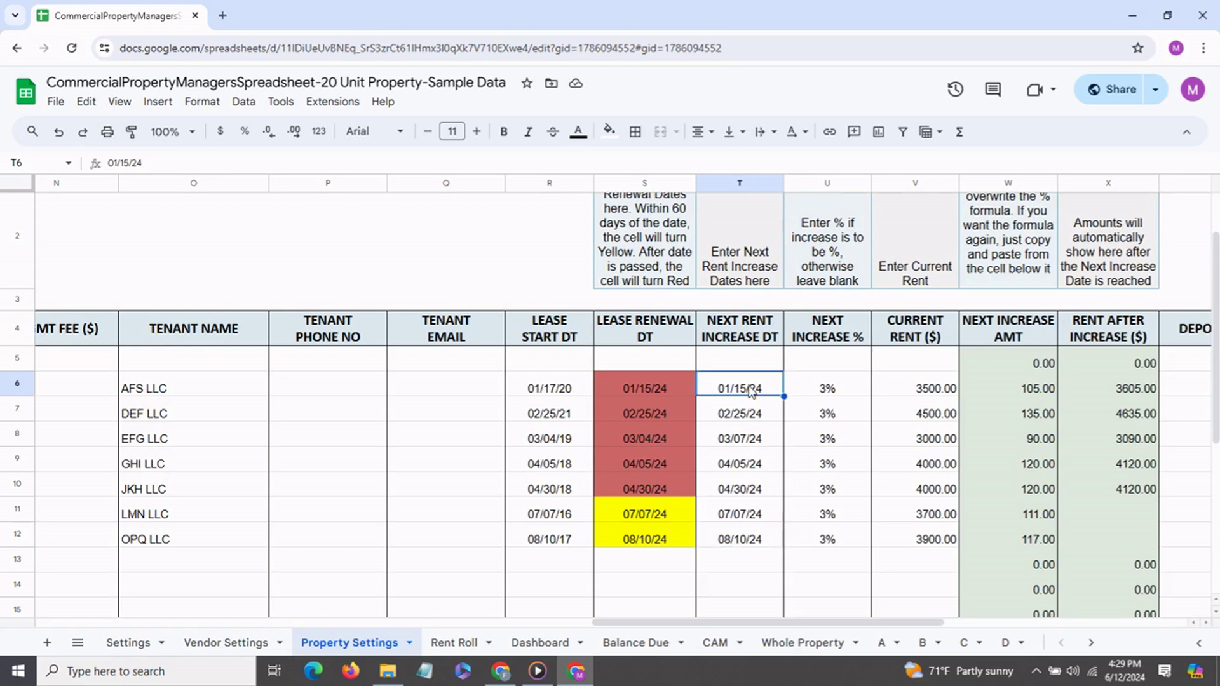
click(741, 417)
click(743, 438)
click(743, 467)
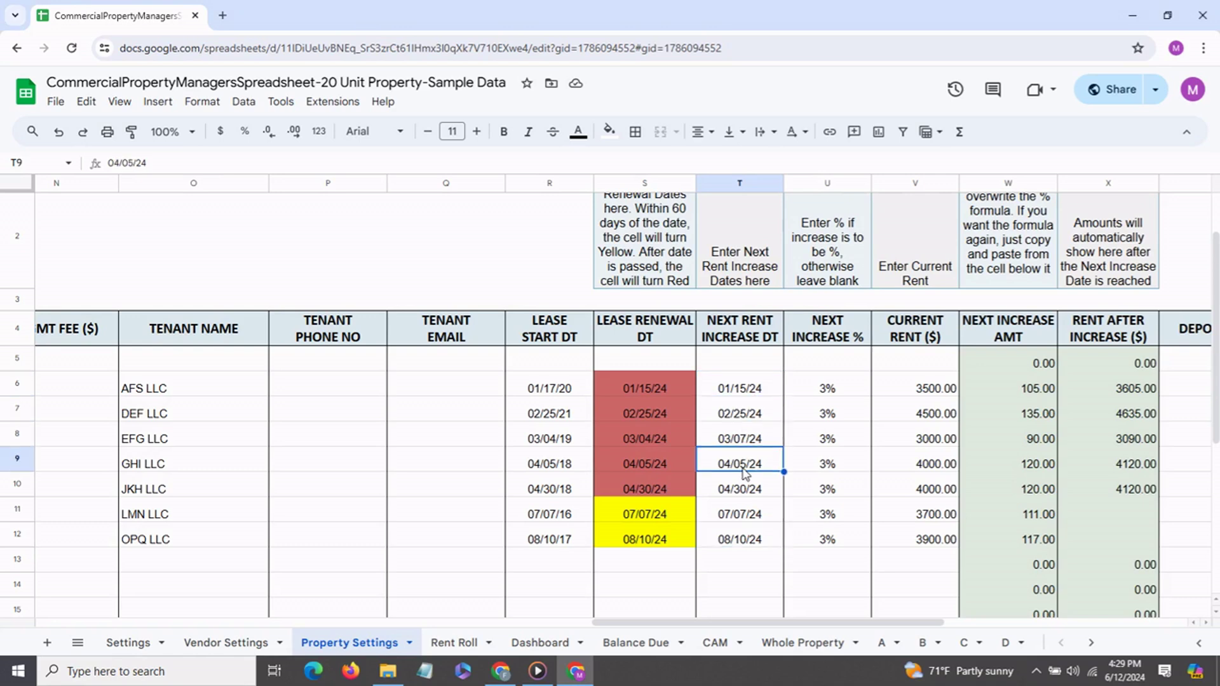
click(741, 489)
click(741, 511)
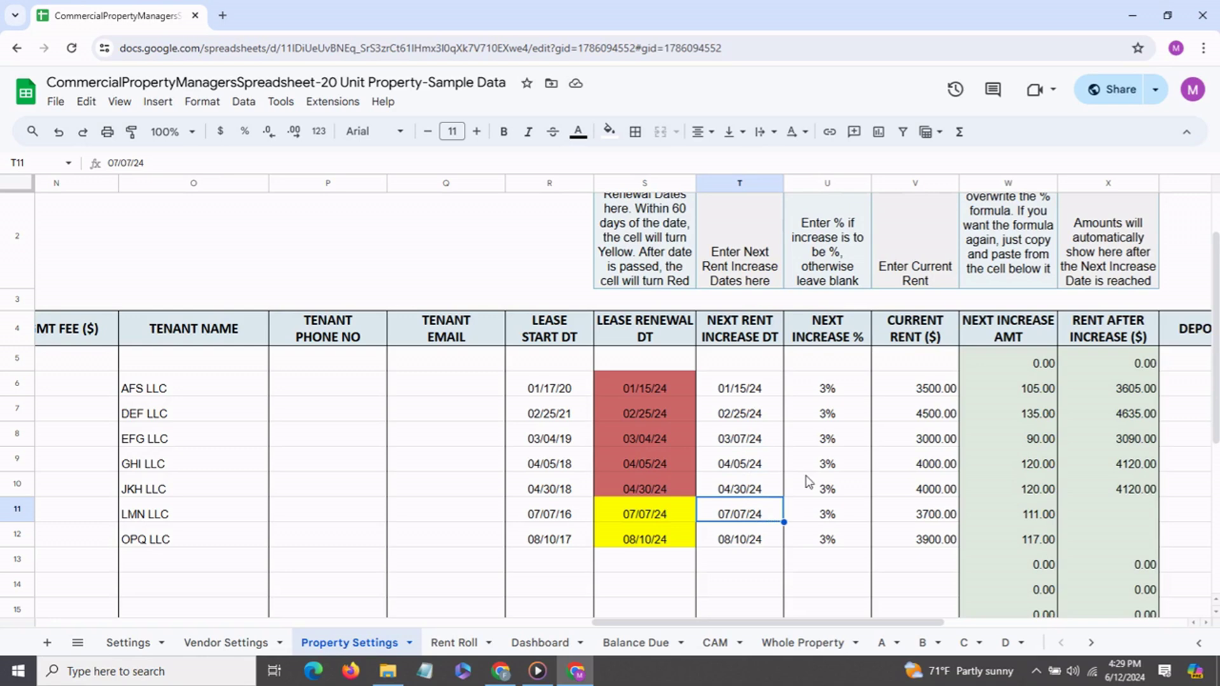
- Set LMN LLC's next rent increase percentage to 5%
click(837, 390)
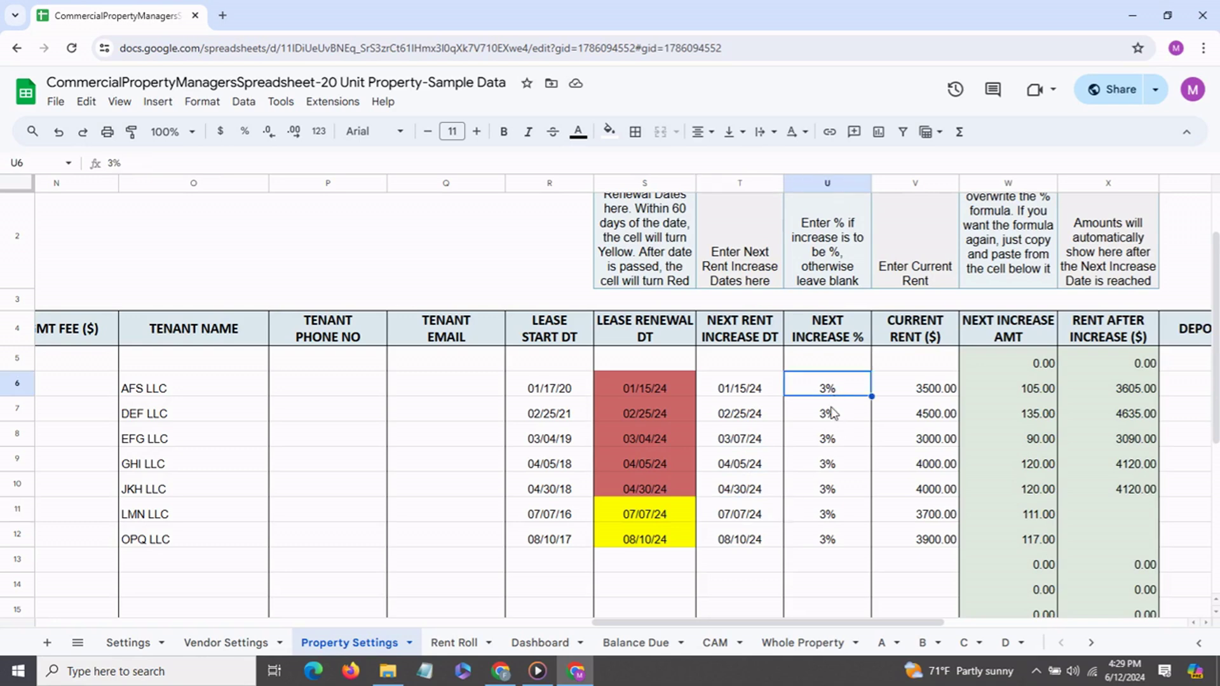
click(829, 521)
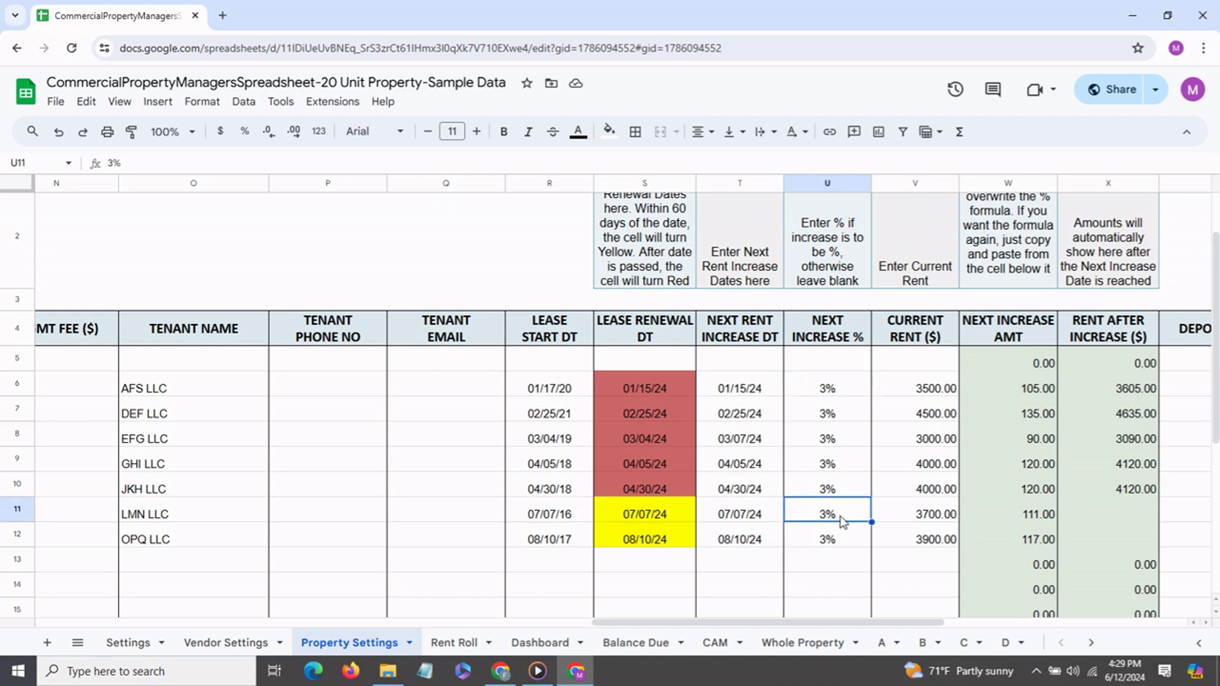
text(5)
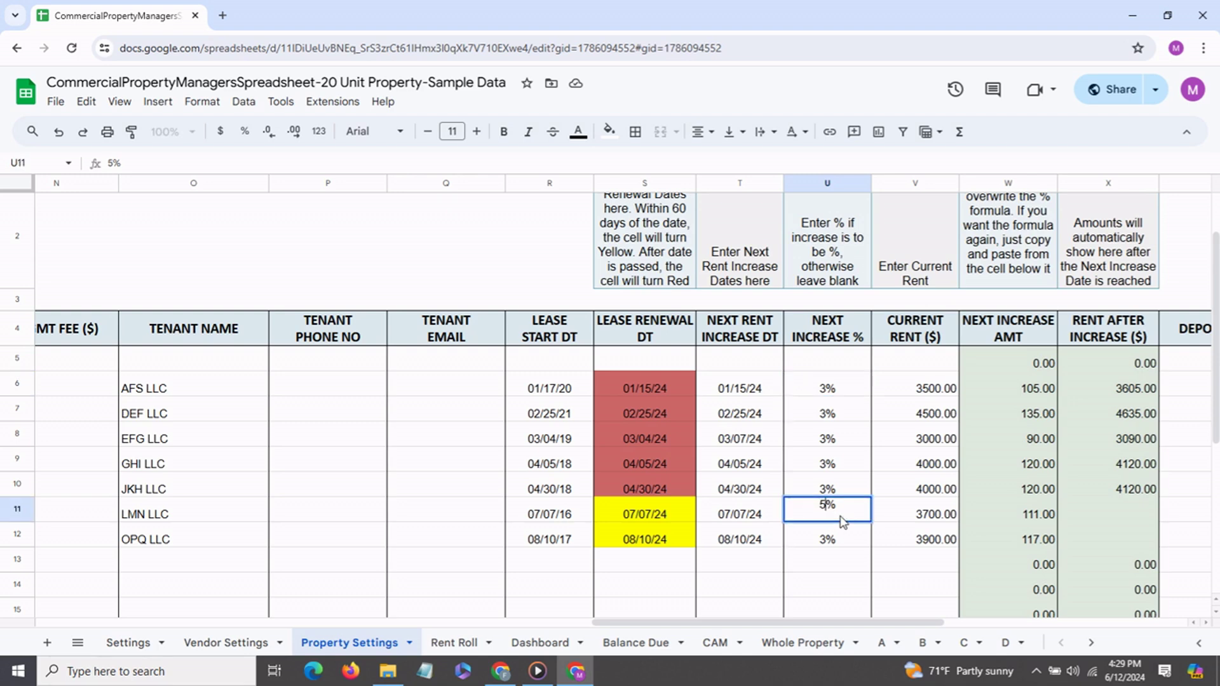
key(Return)
- Review the tenants' current rents and the formula behind LMN LLC's next increase amount
click(944, 392)
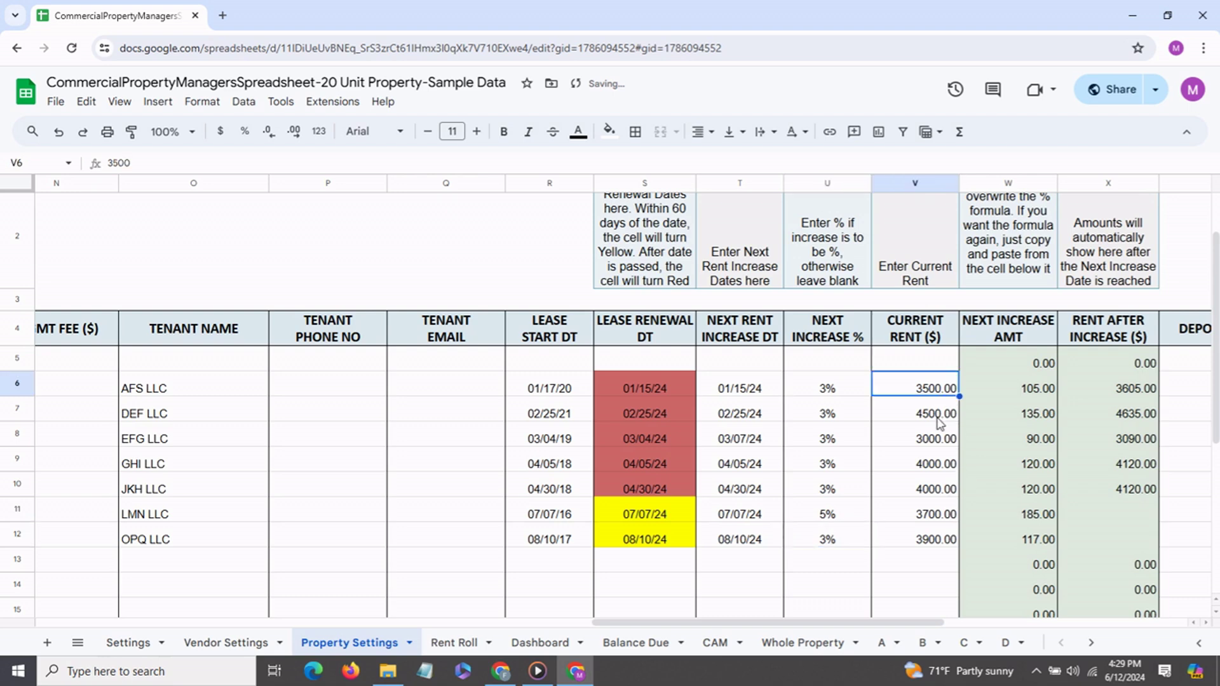
click(941, 417)
click(936, 447)
click(938, 514)
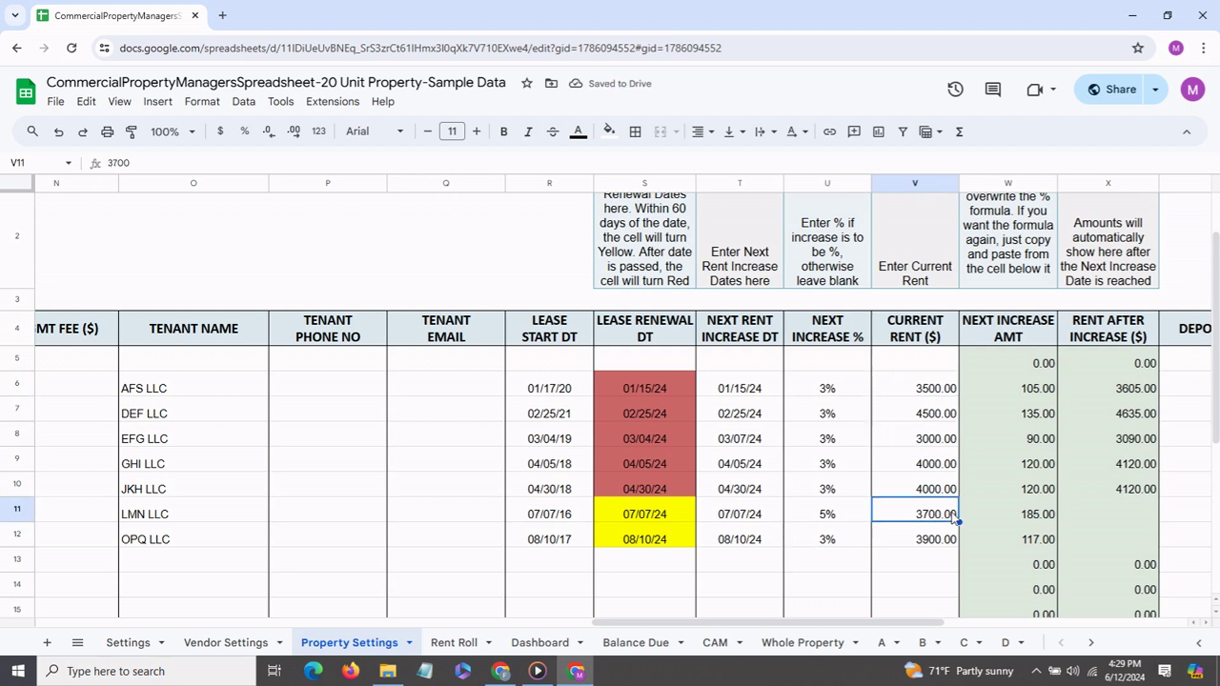
click(1033, 519)
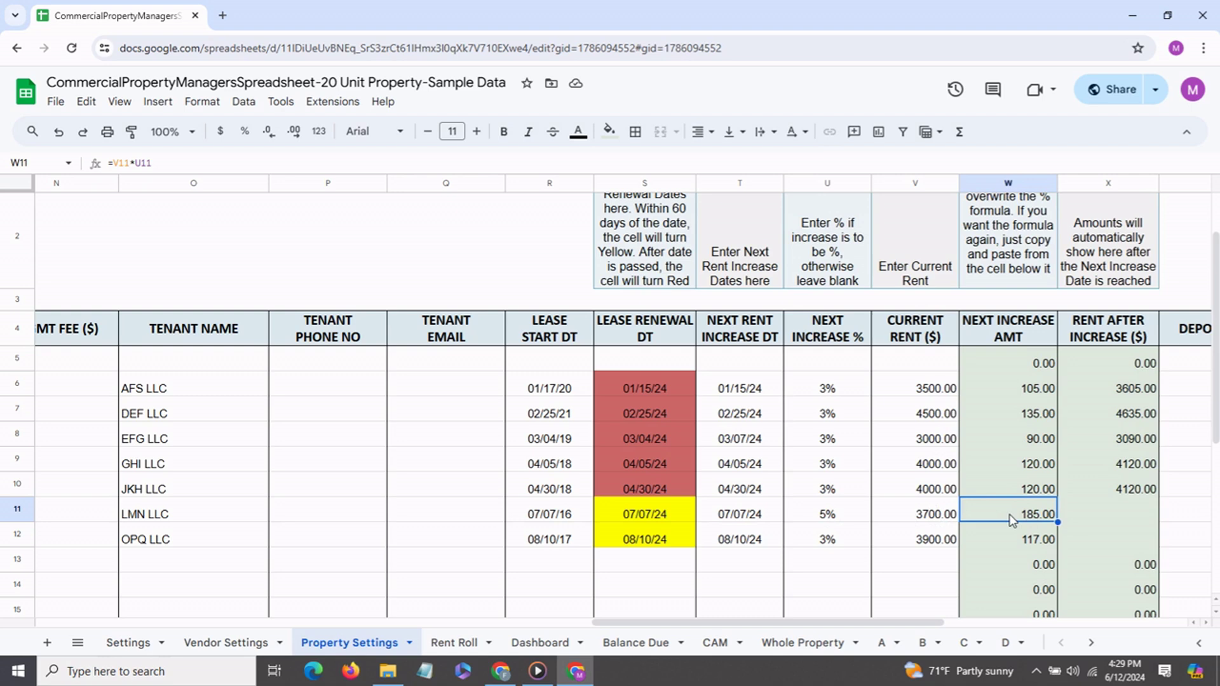
- Set LMN LLC's next rent increase date to June 12 and check its rent after the increase
click(760, 520)
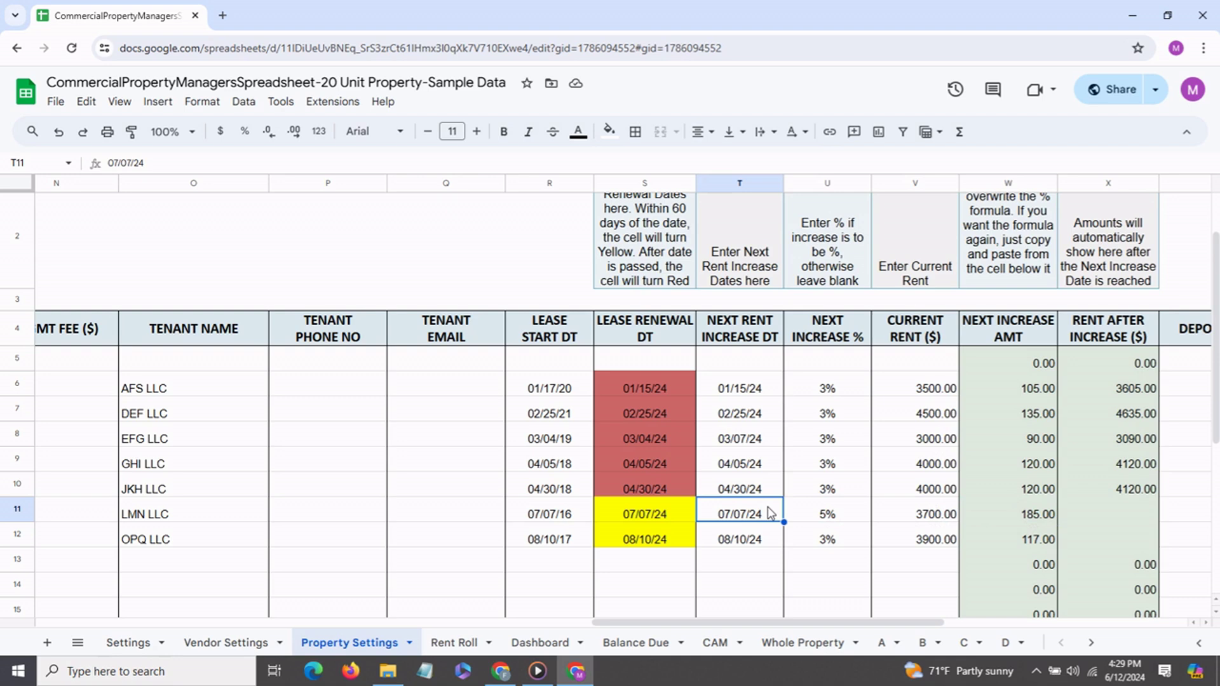
text(jun 12)
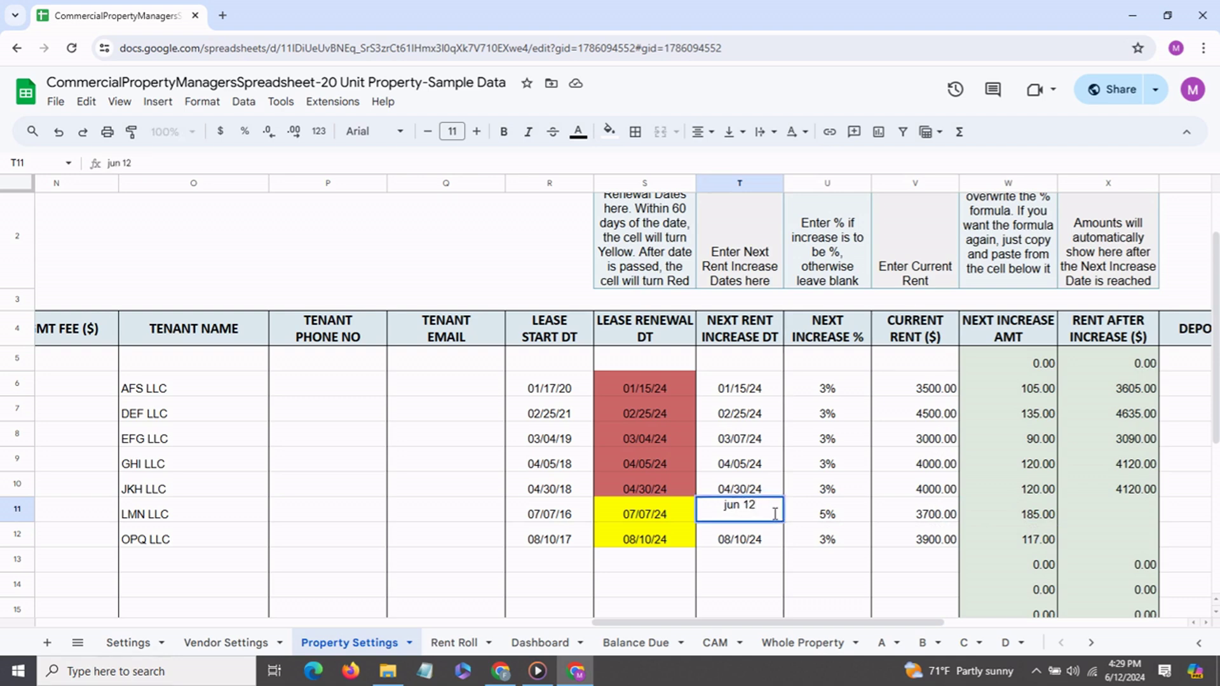
key(Return)
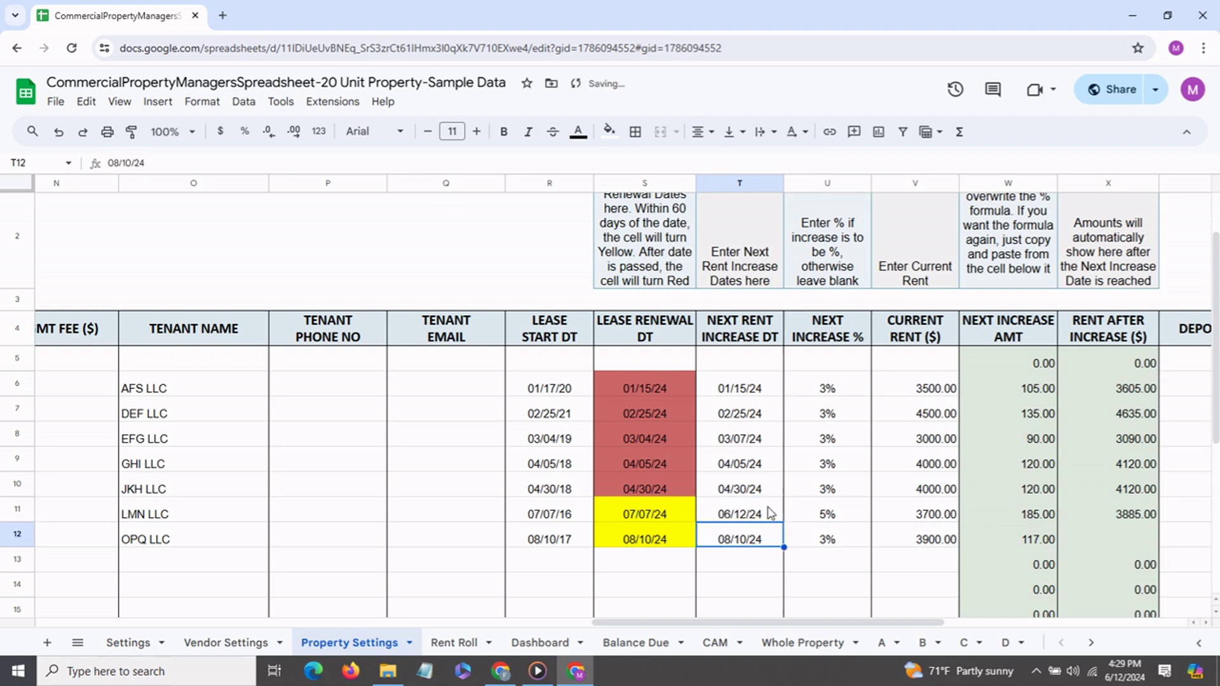
click(1129, 518)
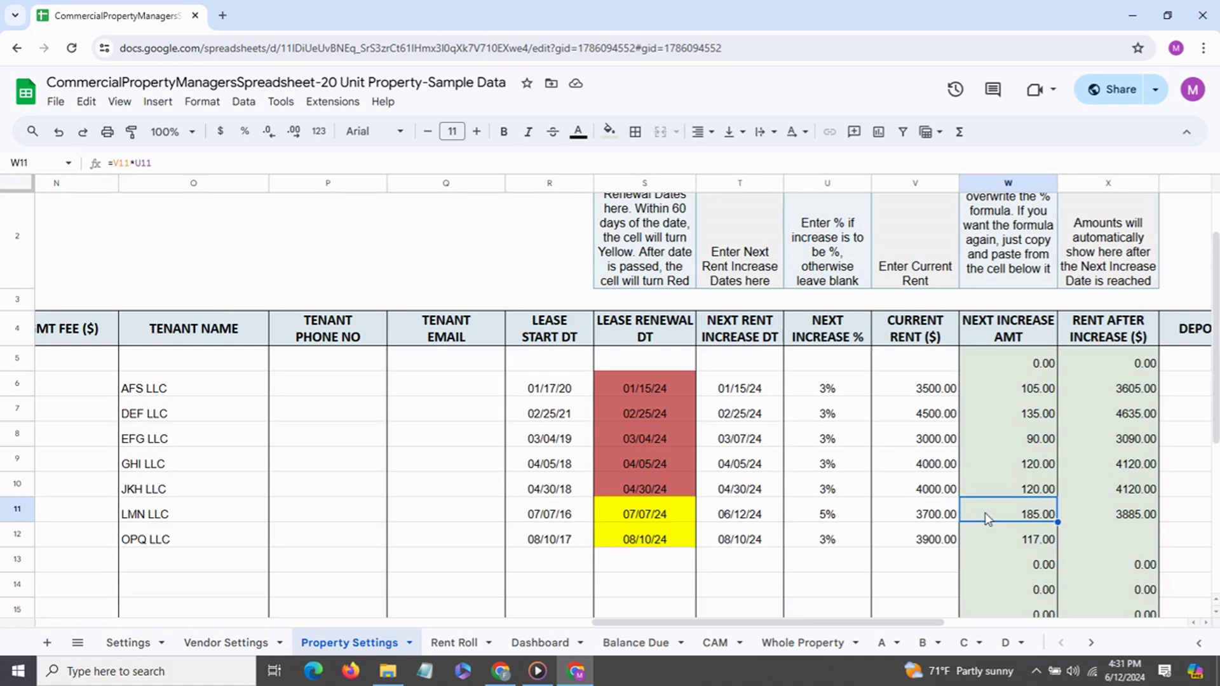
- Overwrite the formula for LMN LLC's next increase amount with 200 and check the resulting rent after increase
text(200)
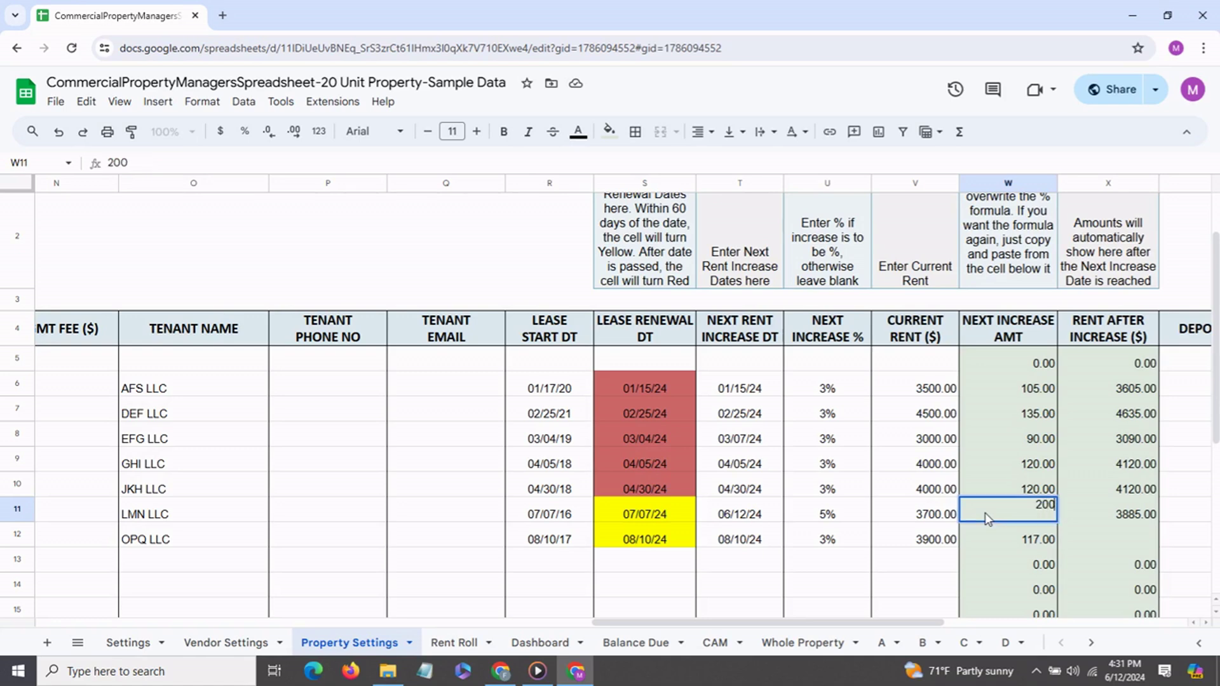
key(Return)
click(1106, 517)
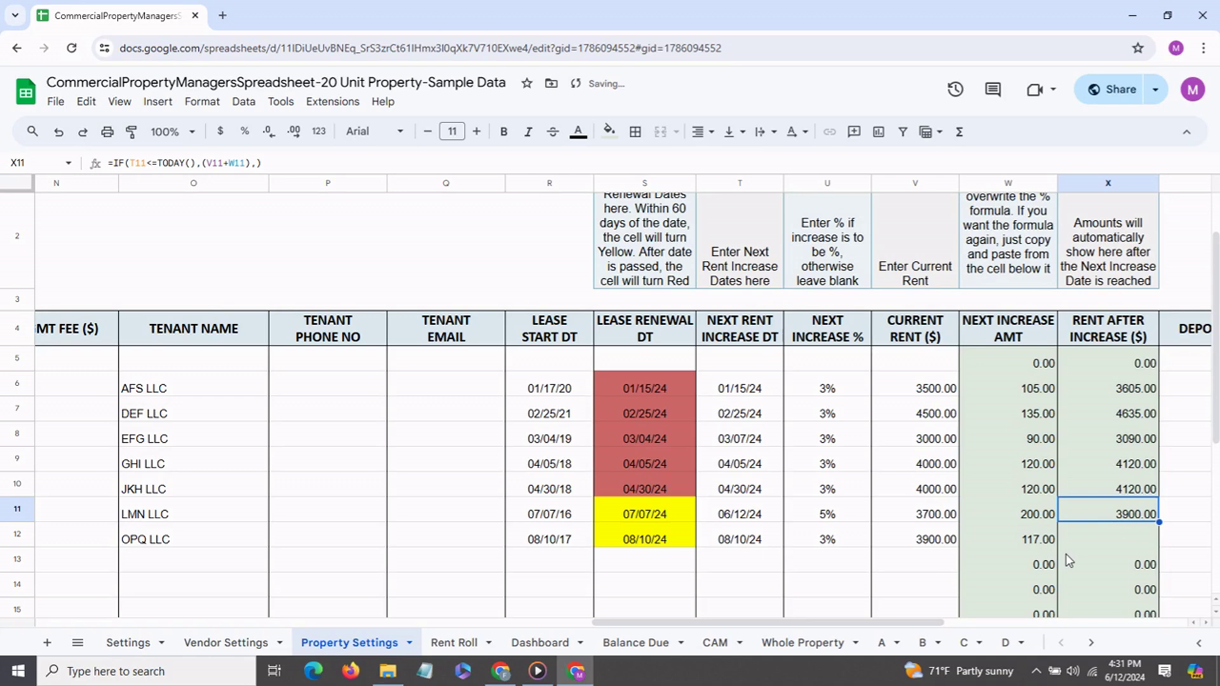
- Review the deposit, NNN, tenant COI renewal date and notes columns at the end of the property list
scroll(807, 581, right, 3)
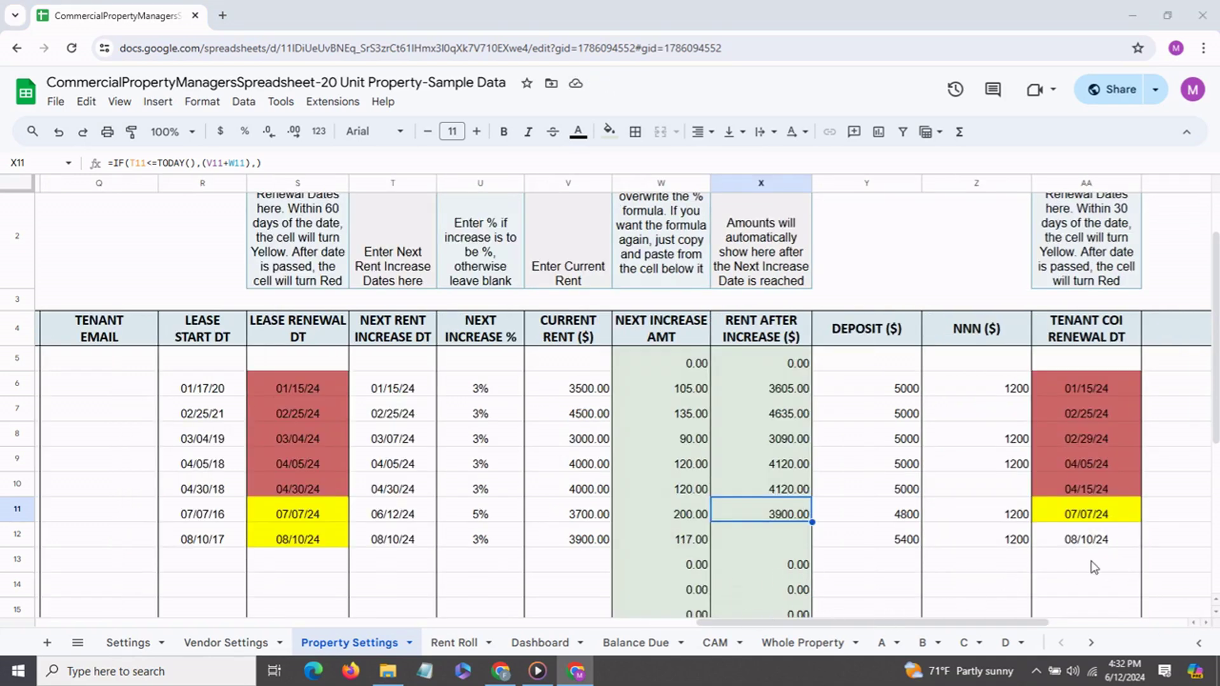
scroll(712, 508, right, 2)
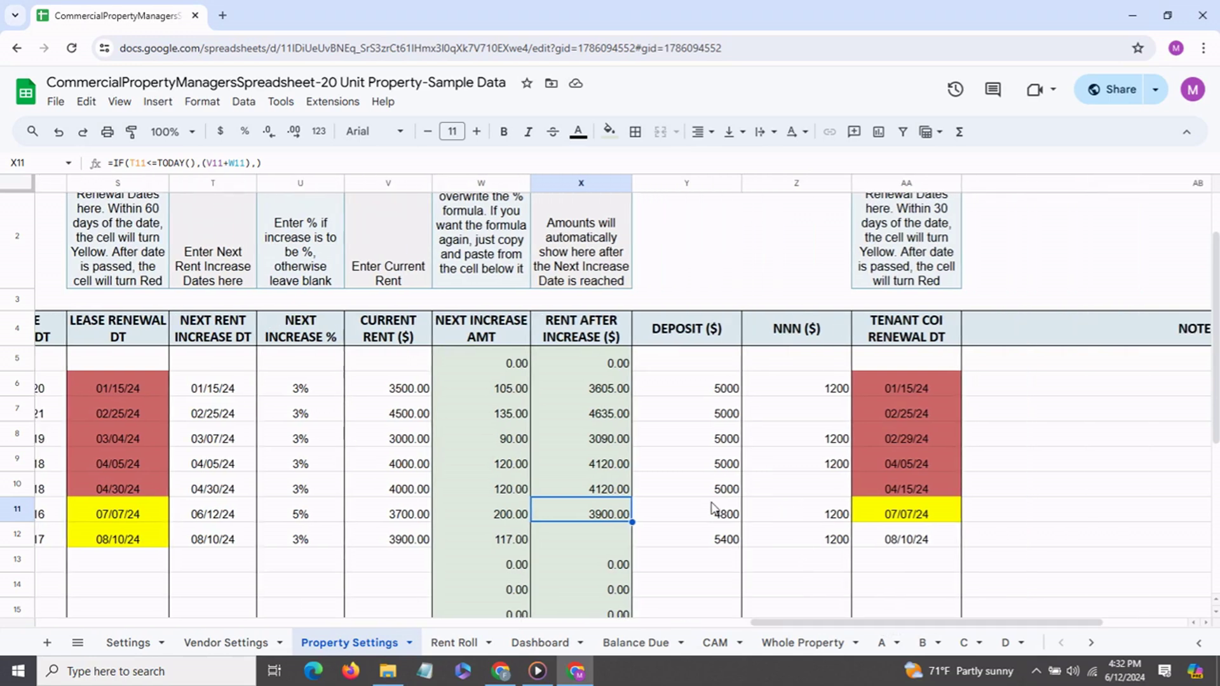
click(709, 521)
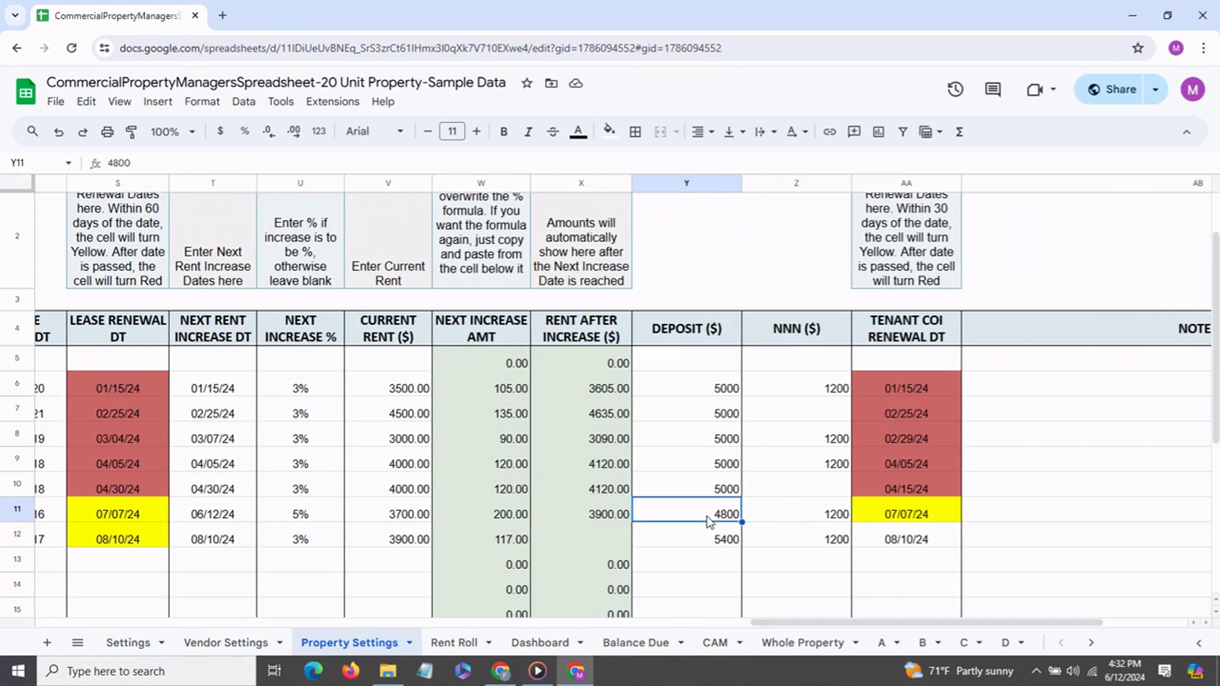
click(800, 522)
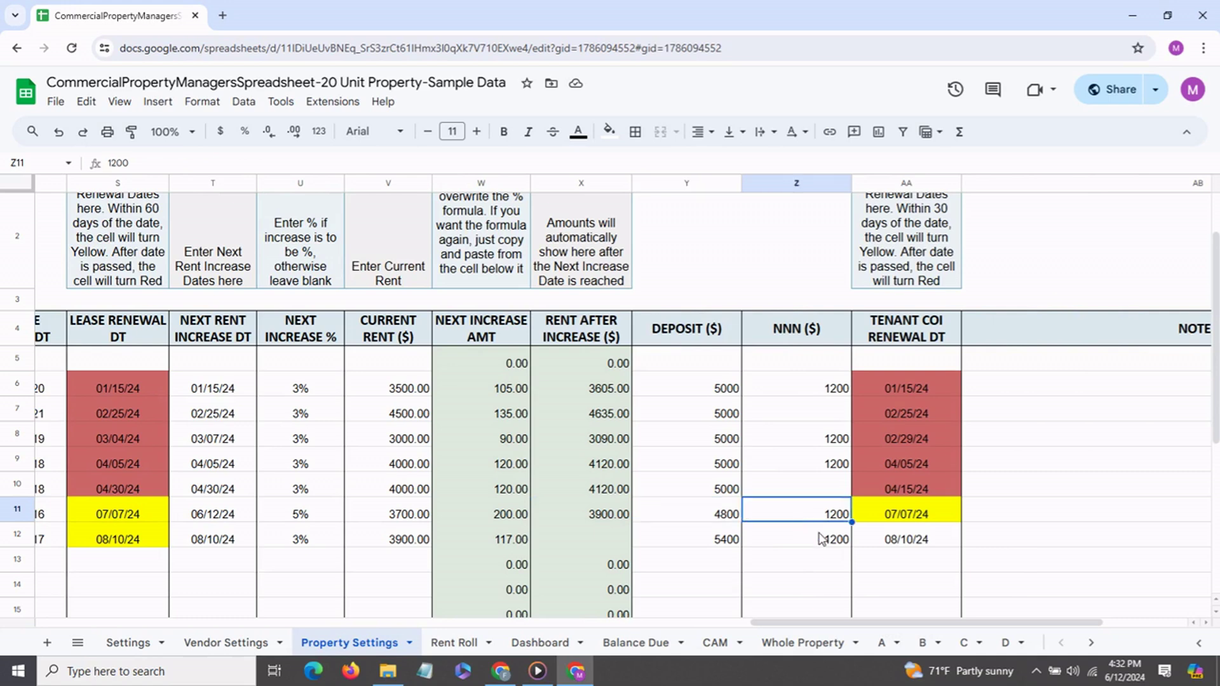
drag(876, 622, 931, 623)
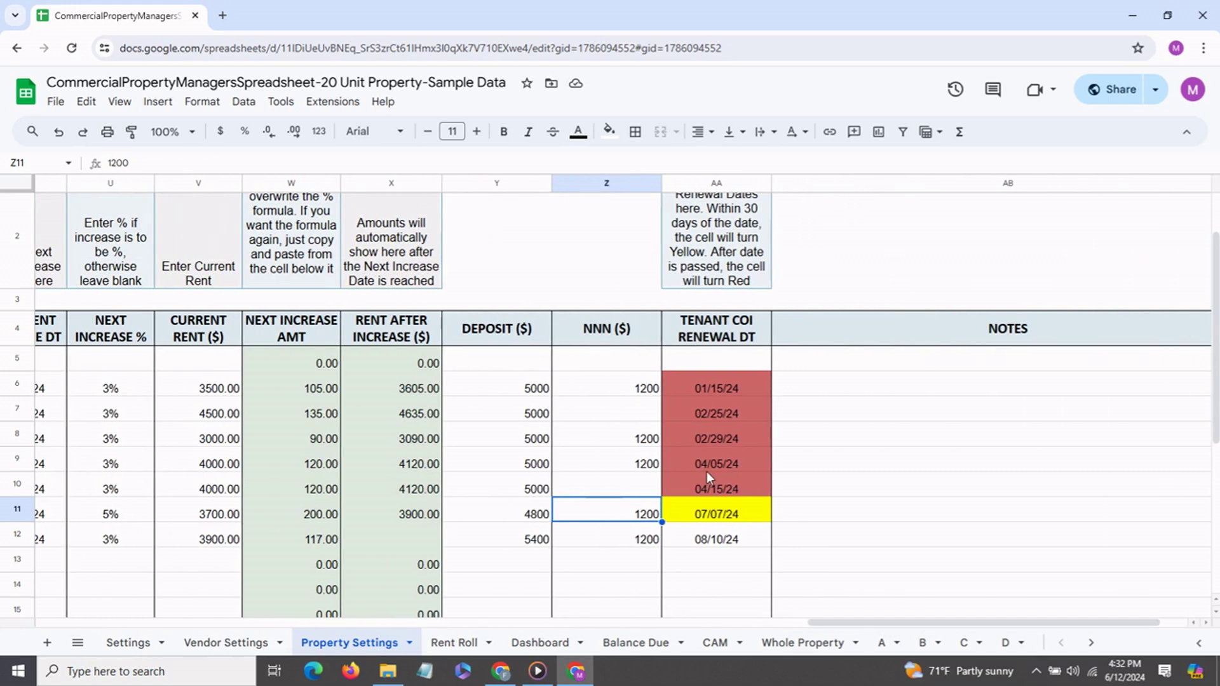
- Examine the tenant COI renewal dates, comparing the expired, soon-to-expire and later dates by their cell colours
click(709, 488)
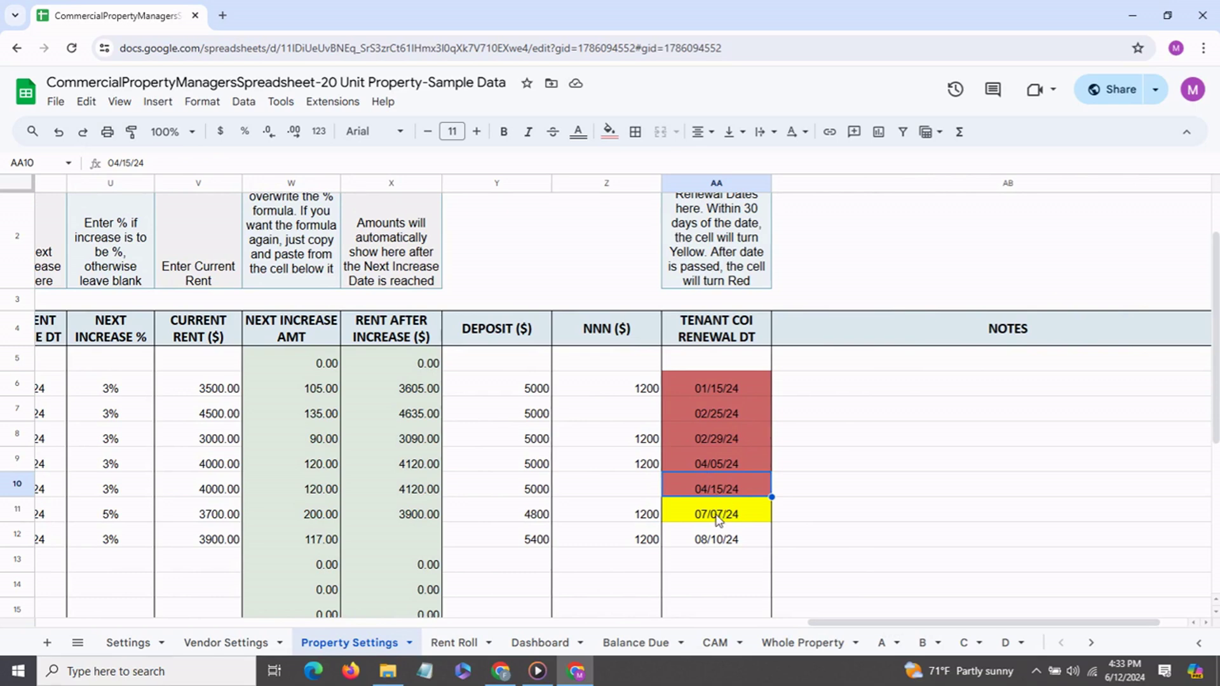
click(717, 516)
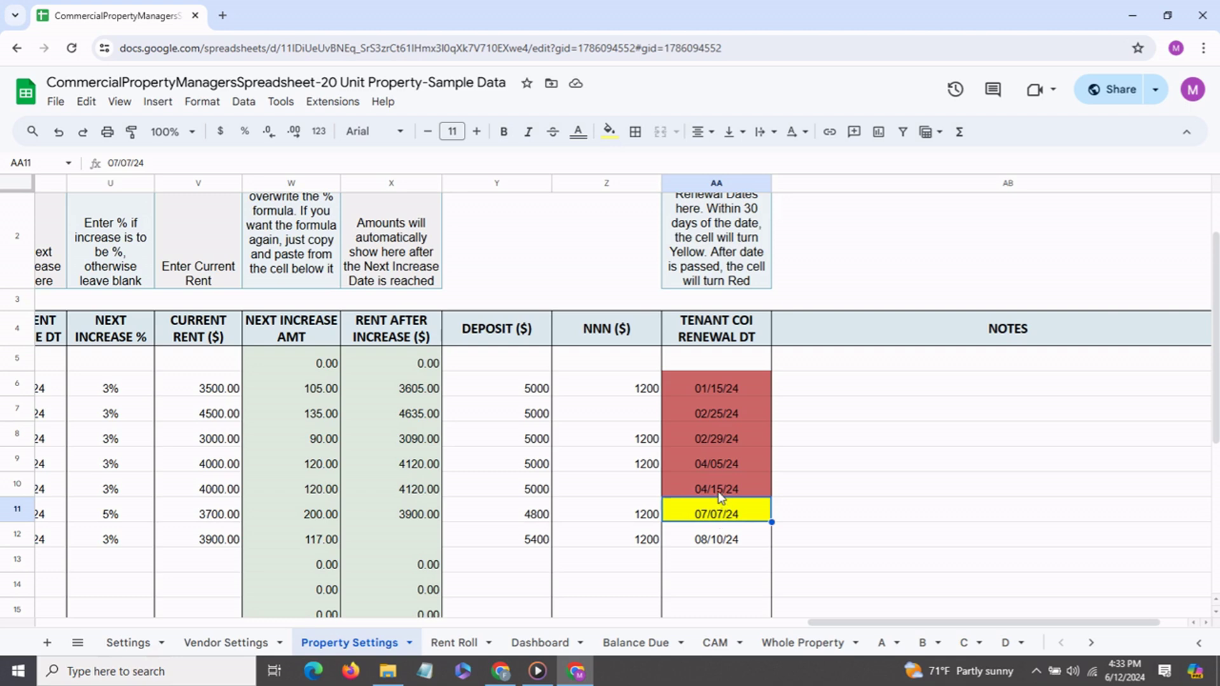
click(716, 394)
click(714, 416)
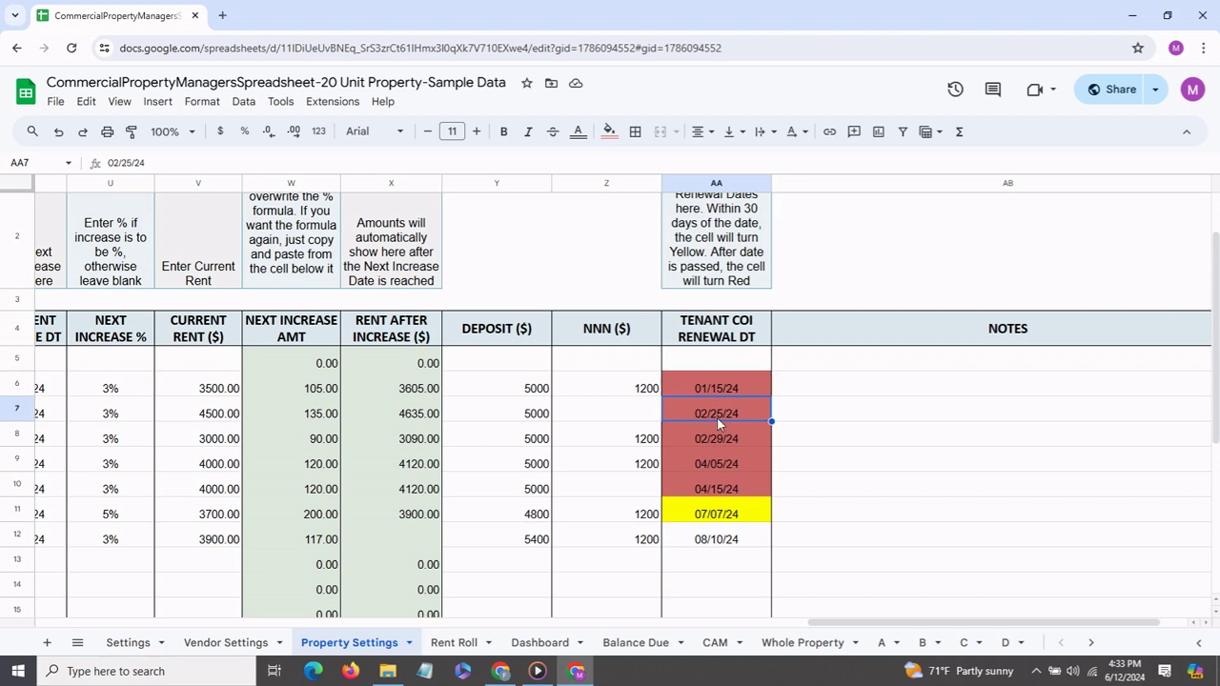
click(711, 517)
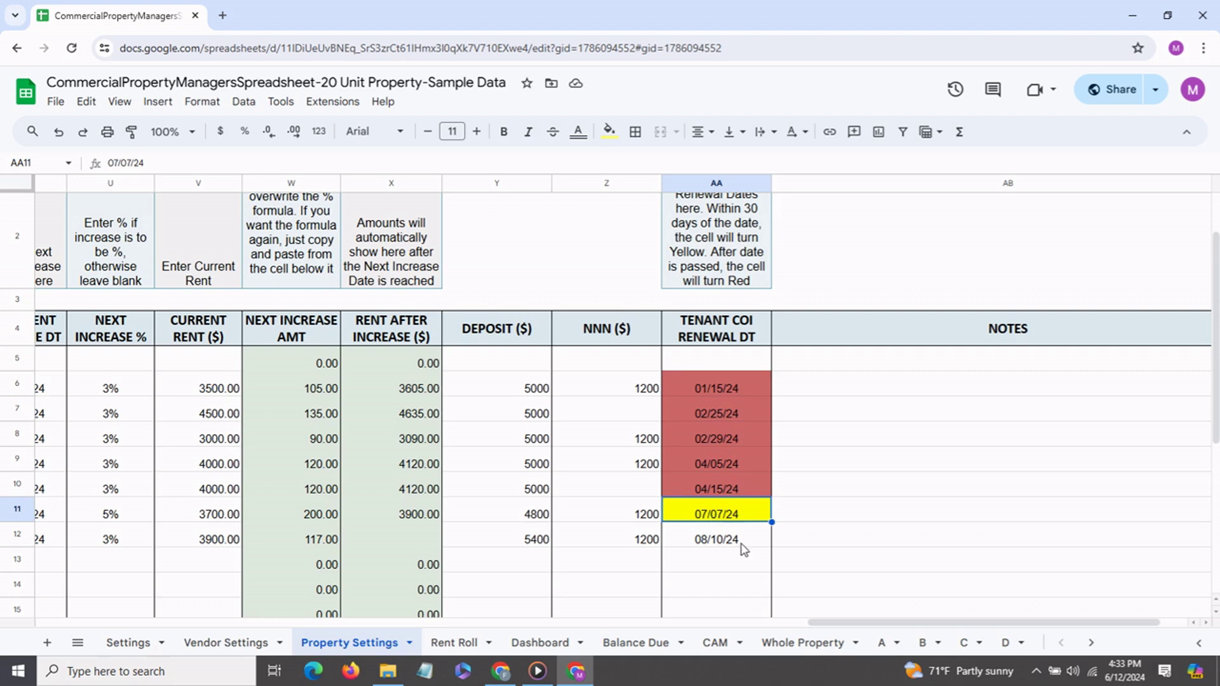
click(718, 541)
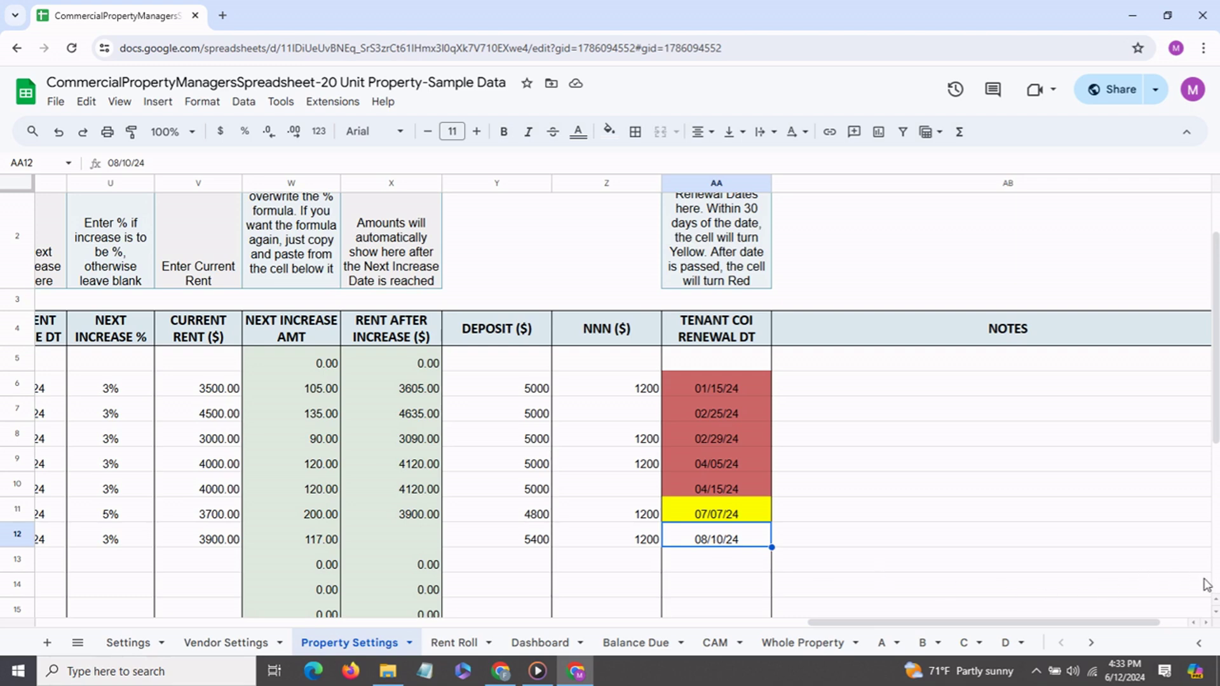
- Review the Rent Roll sheet's columns, checking the rent per sf and NNN per sf formulas for unit A
key(ctrl+shift+Page_Down)
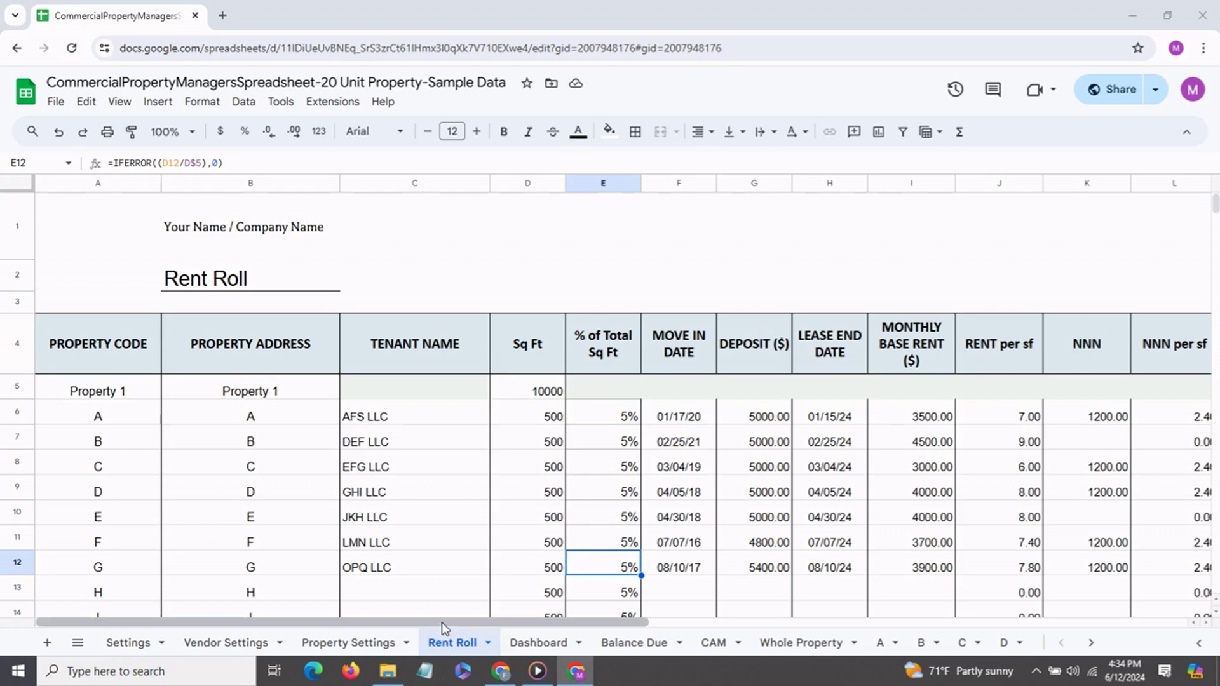
drag(441, 622, 653, 622)
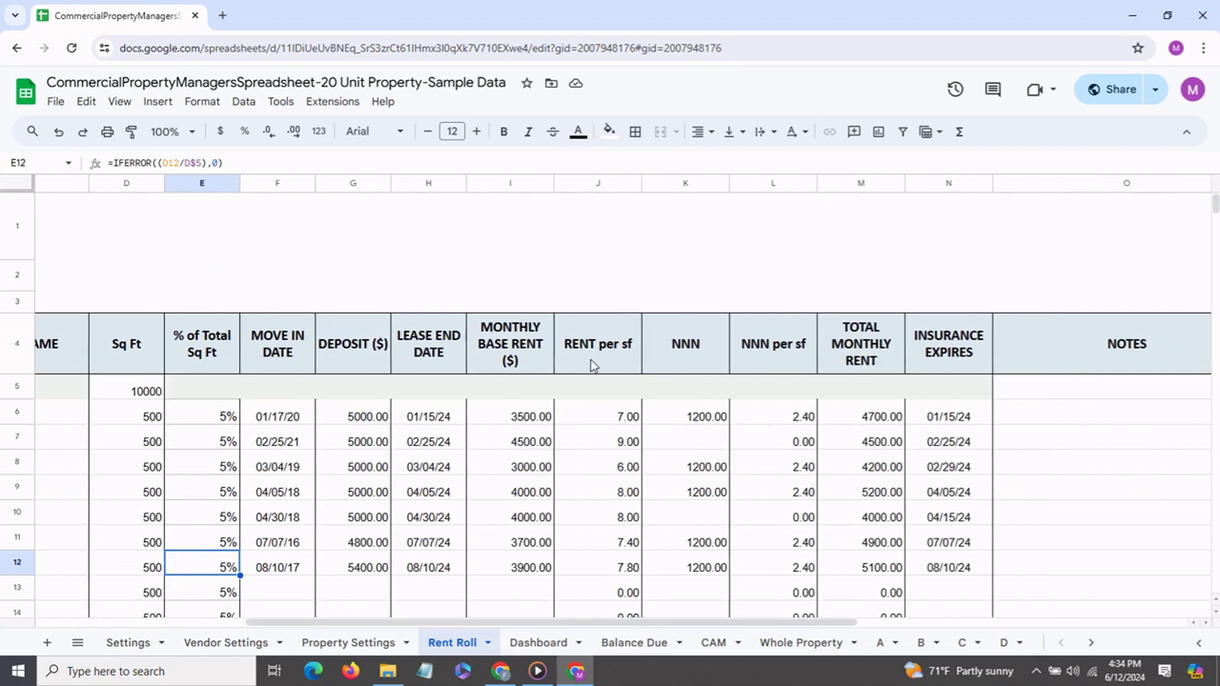
click(610, 418)
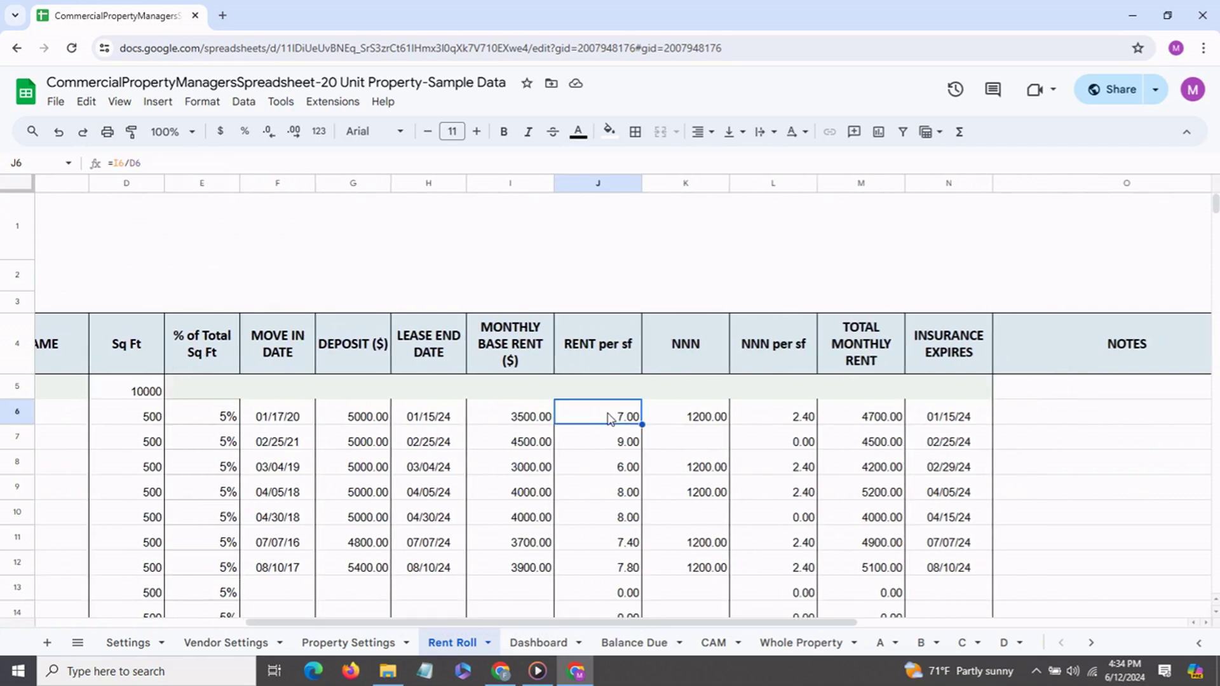
click(789, 422)
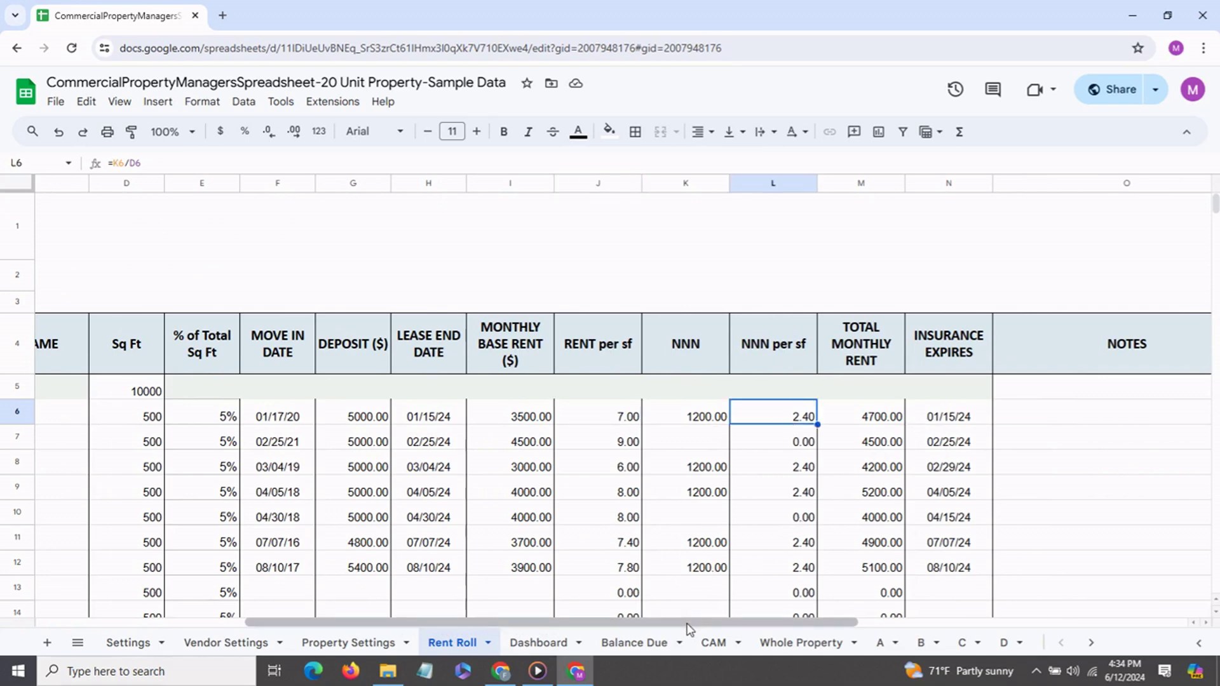
drag(692, 623, 479, 637)
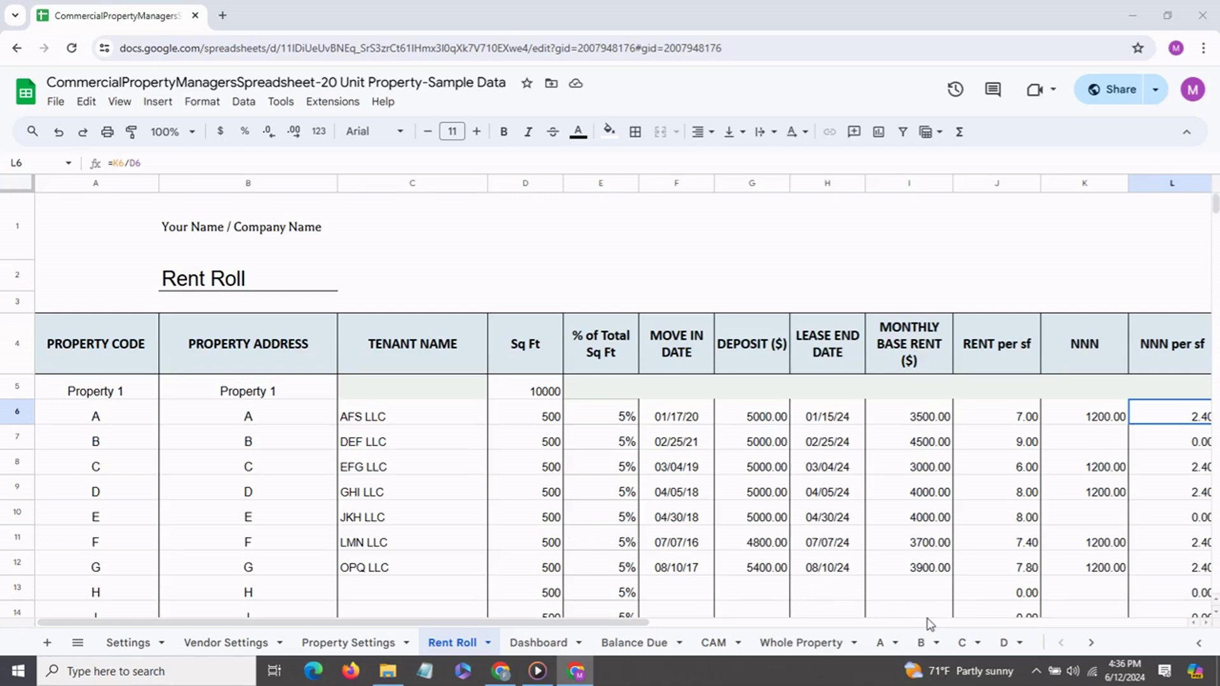
- On unit A's sheet, review the first rent entry's due date, amount, category options and payment details, keeping the category as Rent
click(883, 643)
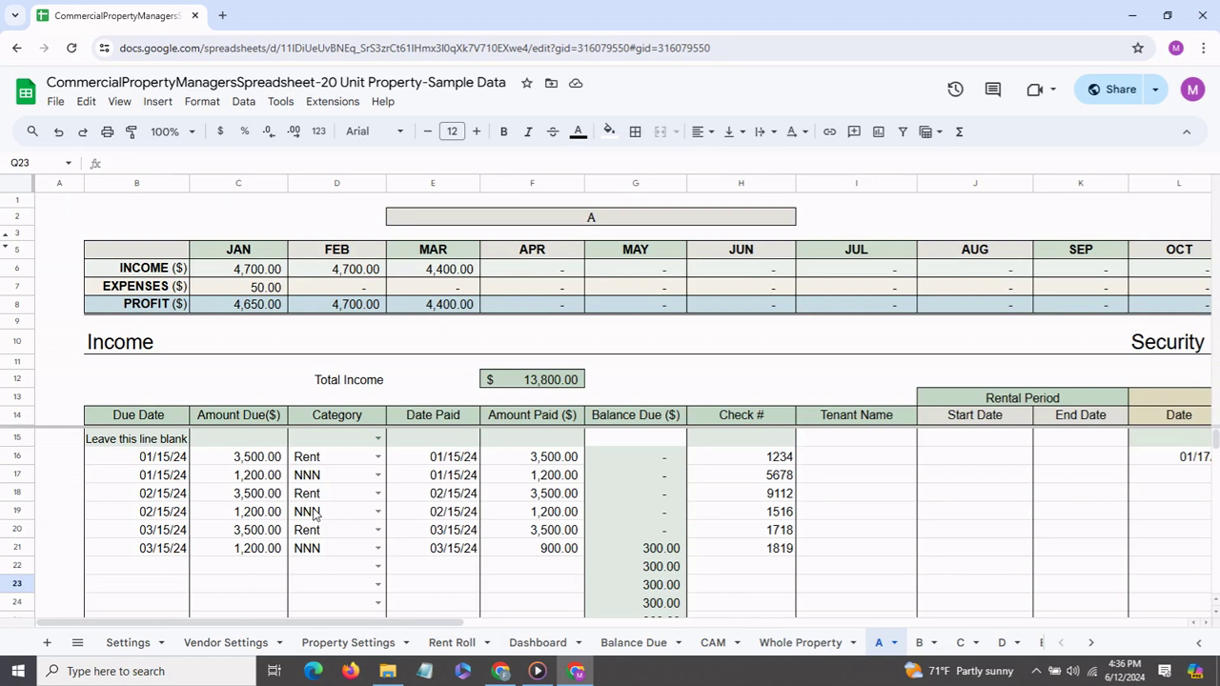
click(166, 461)
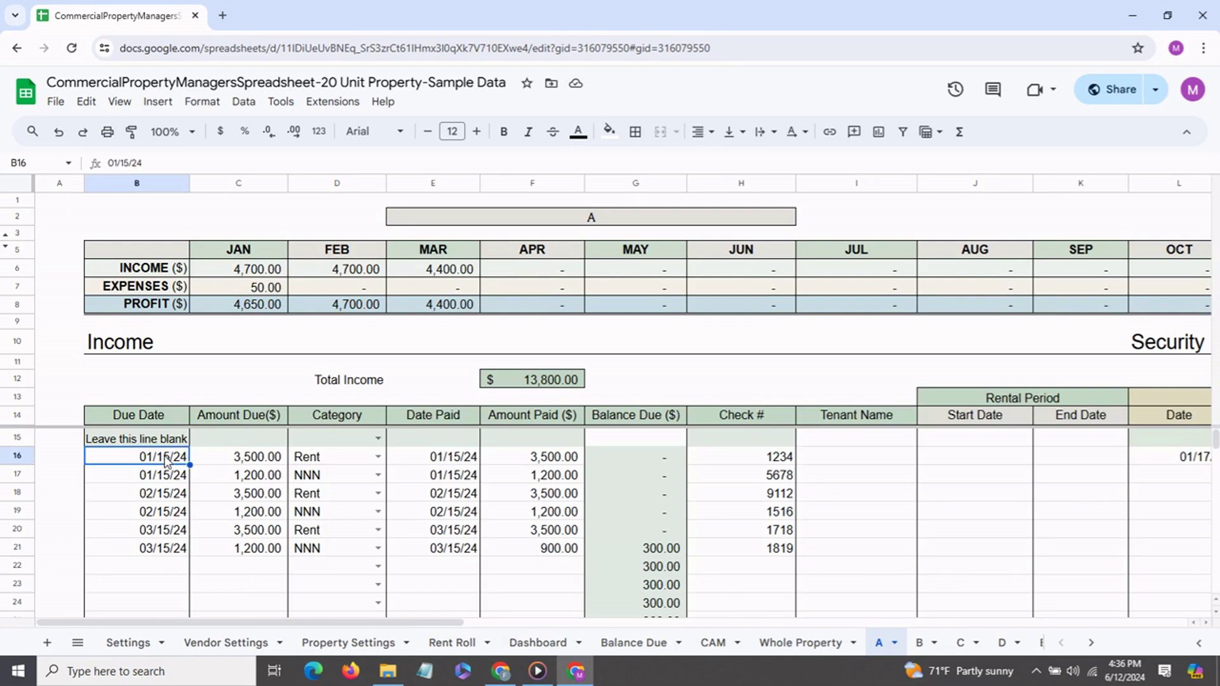
click(235, 460)
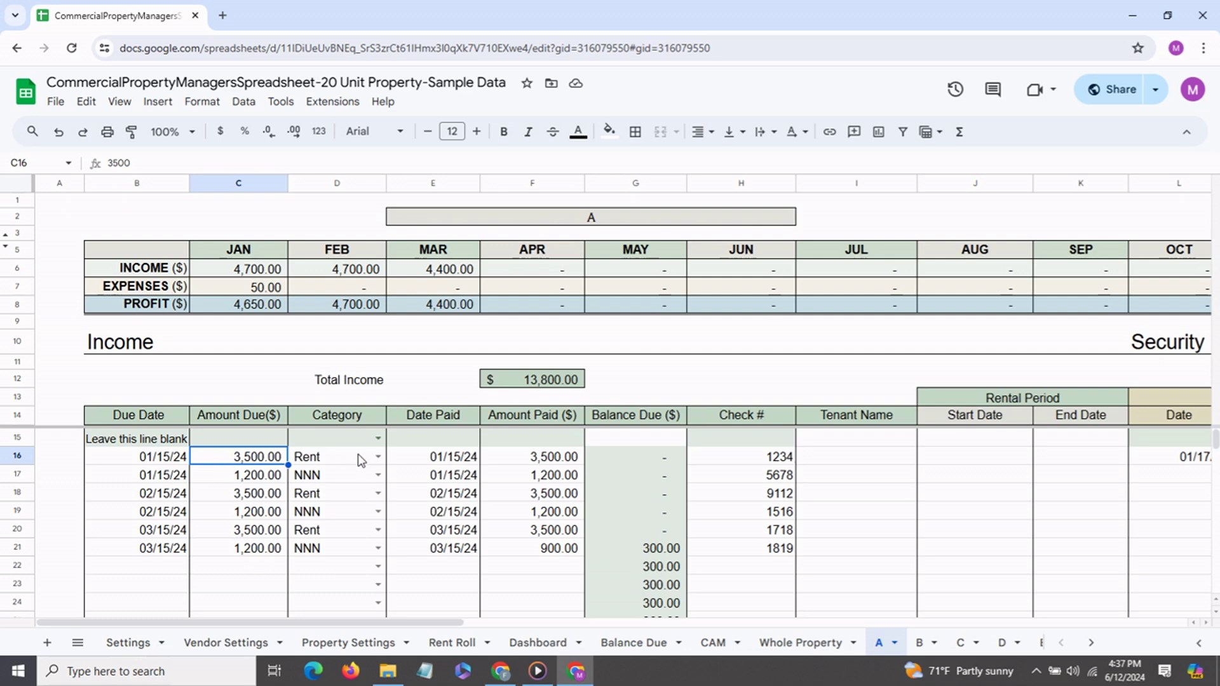
click(385, 457)
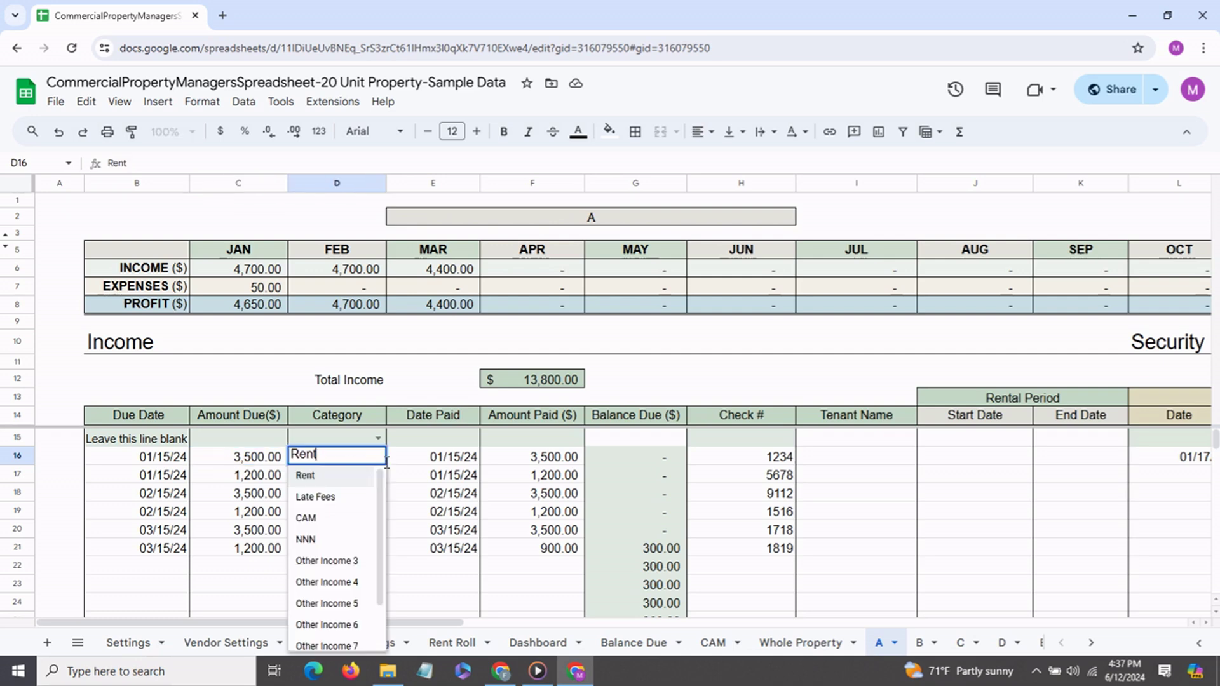
click(318, 478)
click(434, 462)
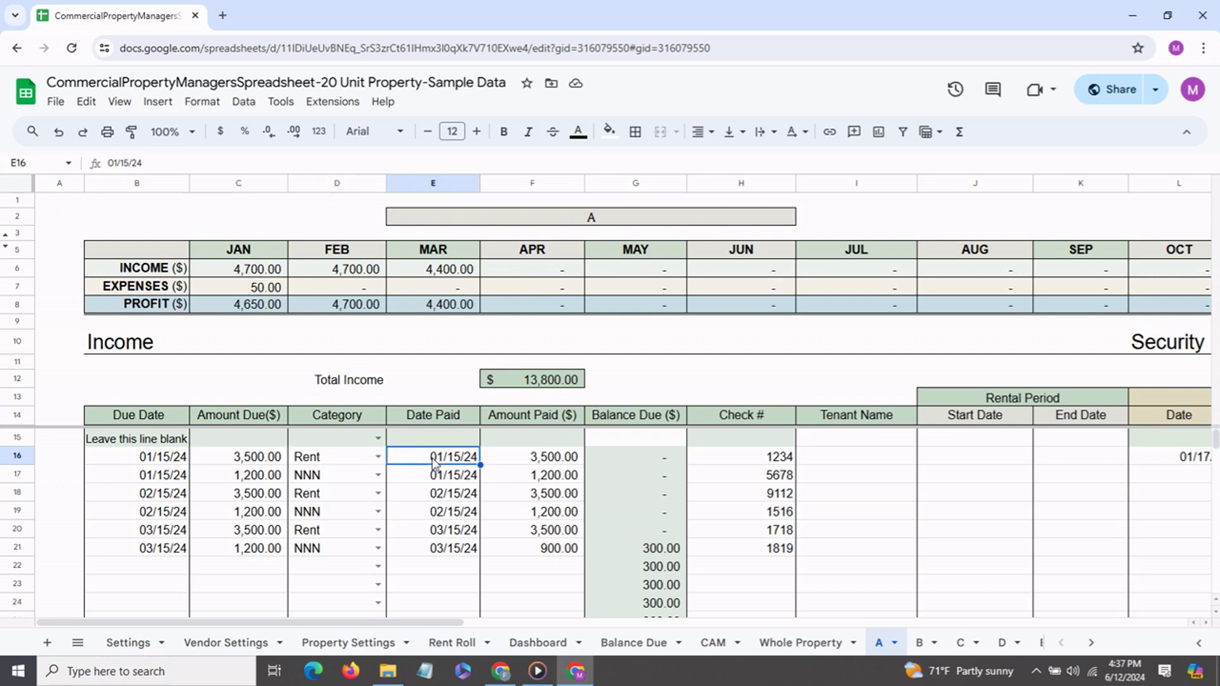
click(533, 462)
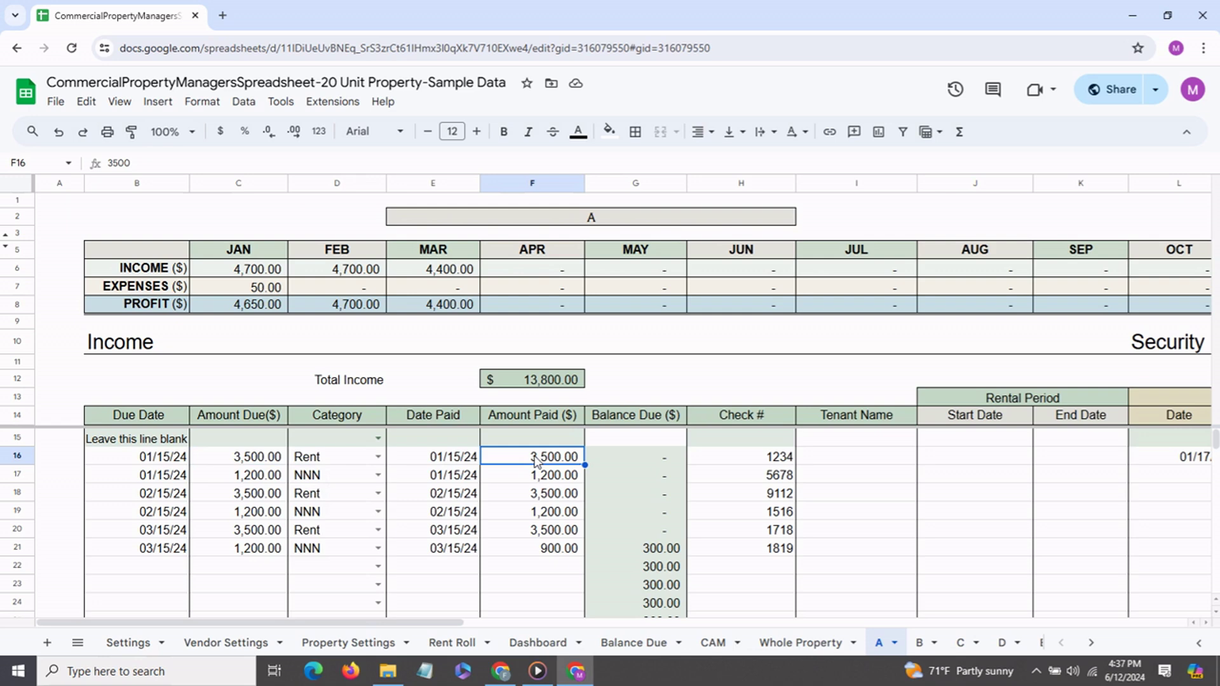
click(721, 474)
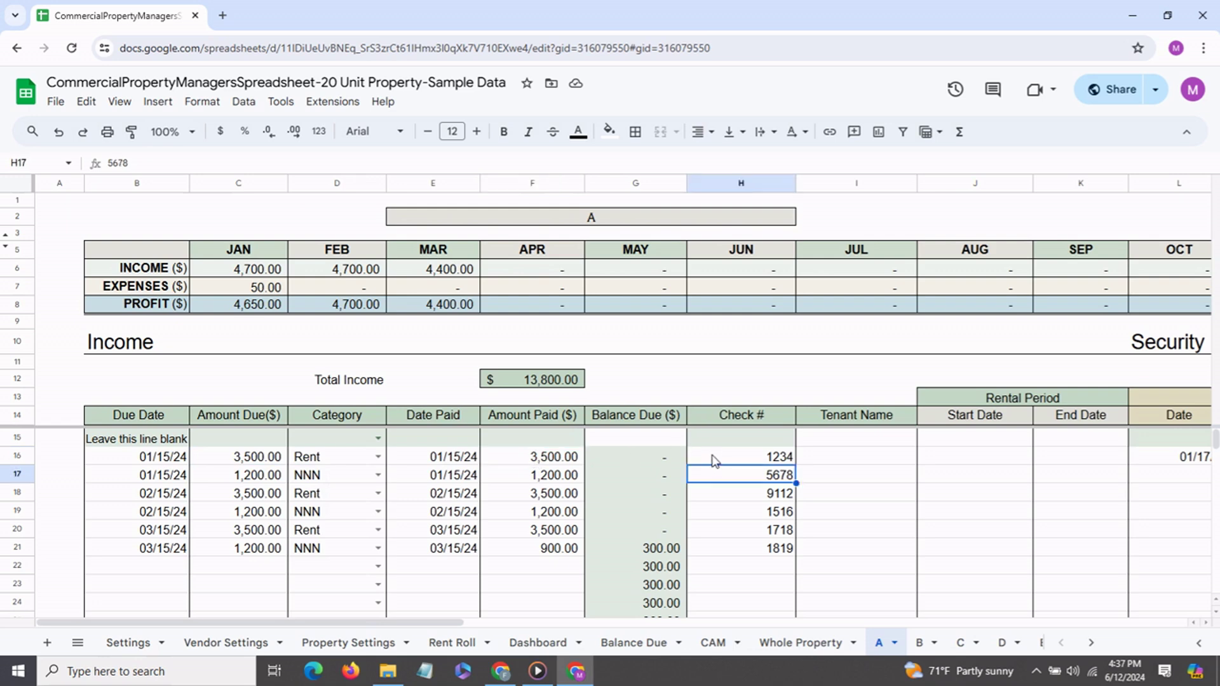
- Check the category, amount due and amount paid of unit A's January NNN income entry
click(310, 478)
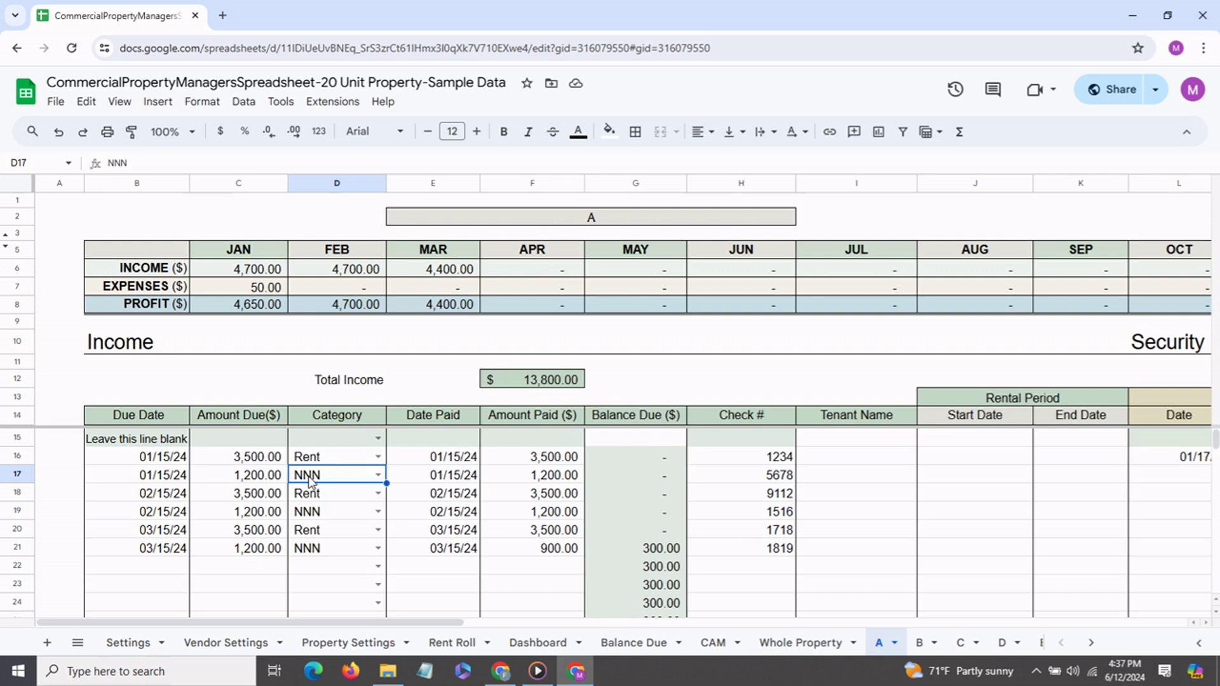
click(275, 477)
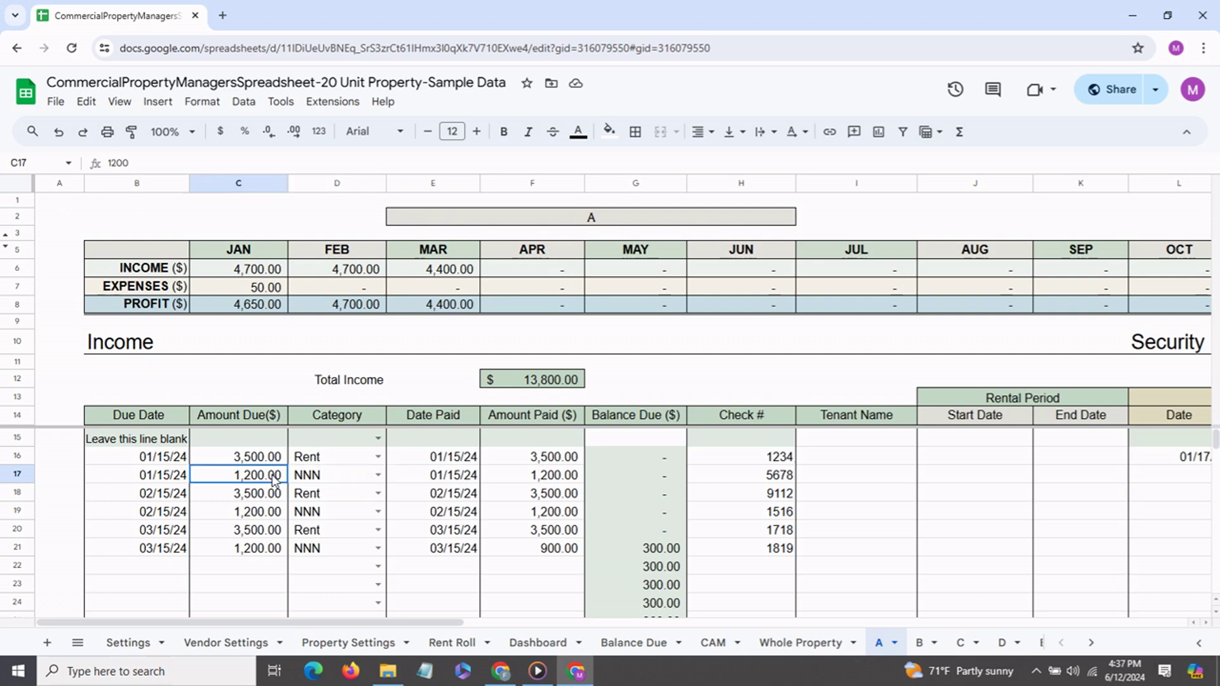
click(529, 478)
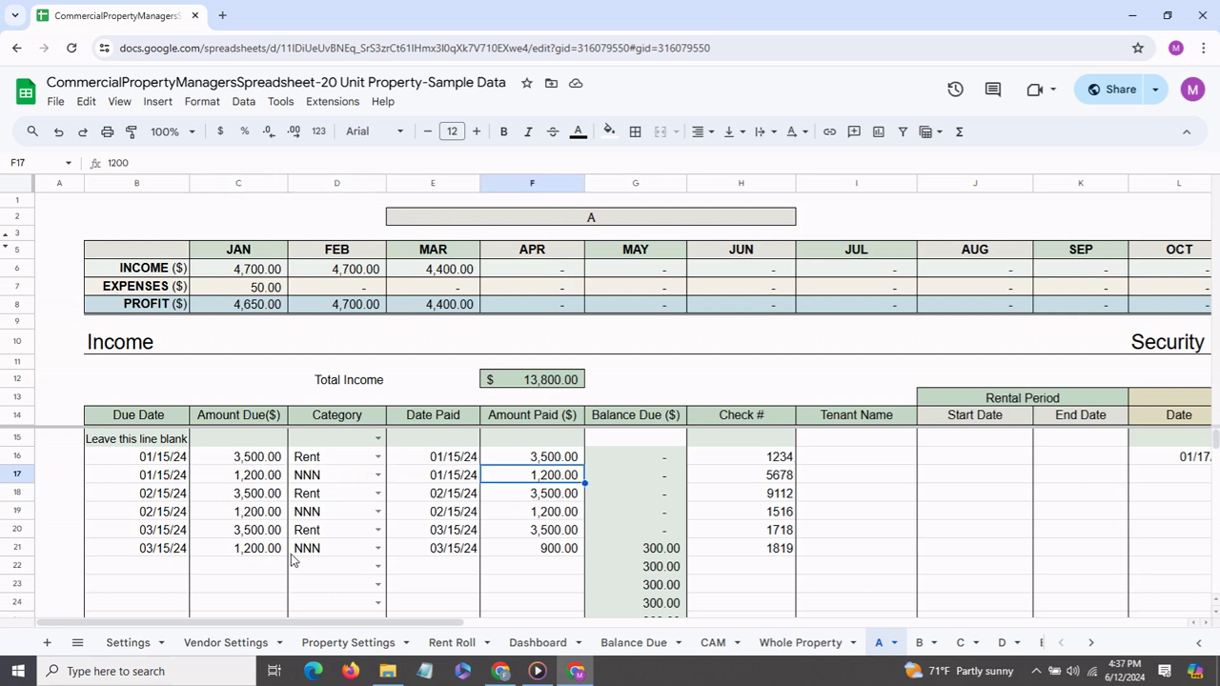
- Compare the amount due and amount paid for unit A's March NNN entry and inspect its balance due formula
click(179, 553)
click(267, 551)
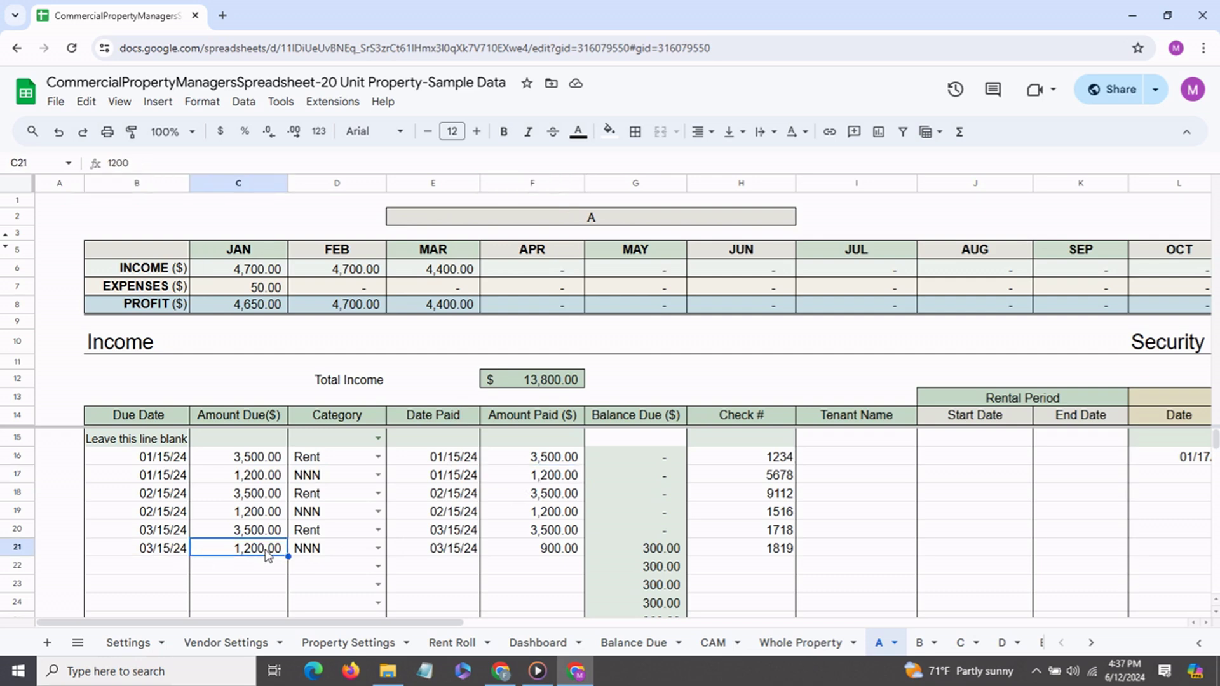
click(536, 557)
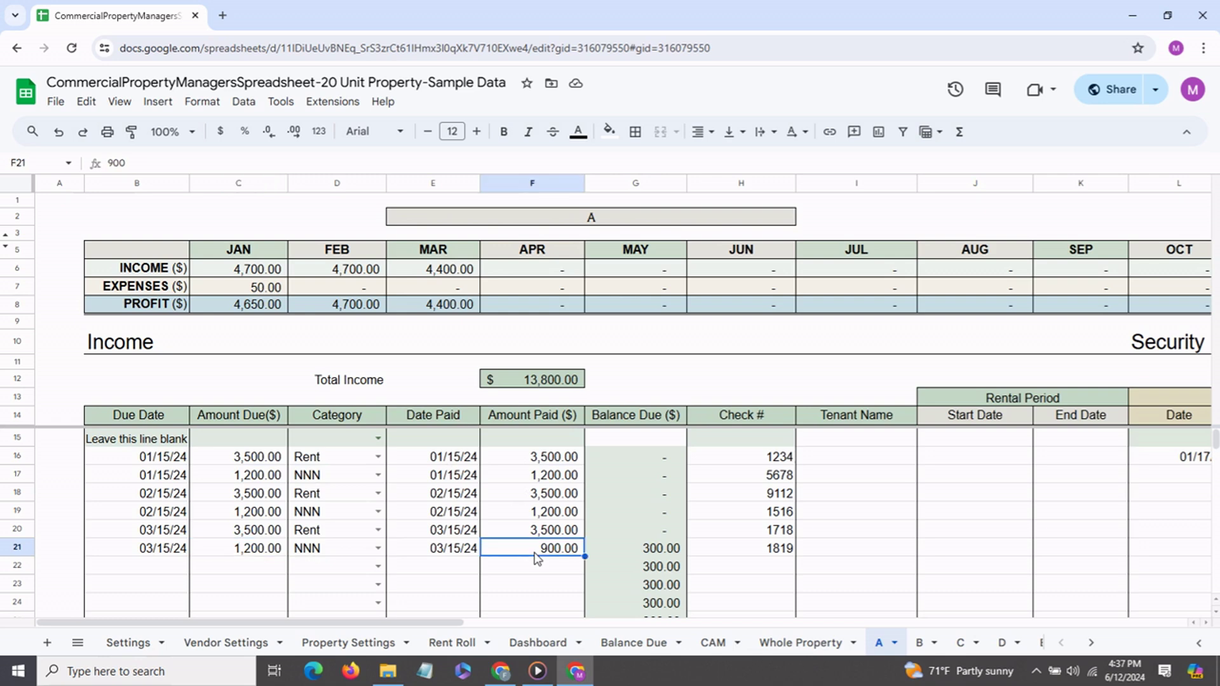
click(631, 551)
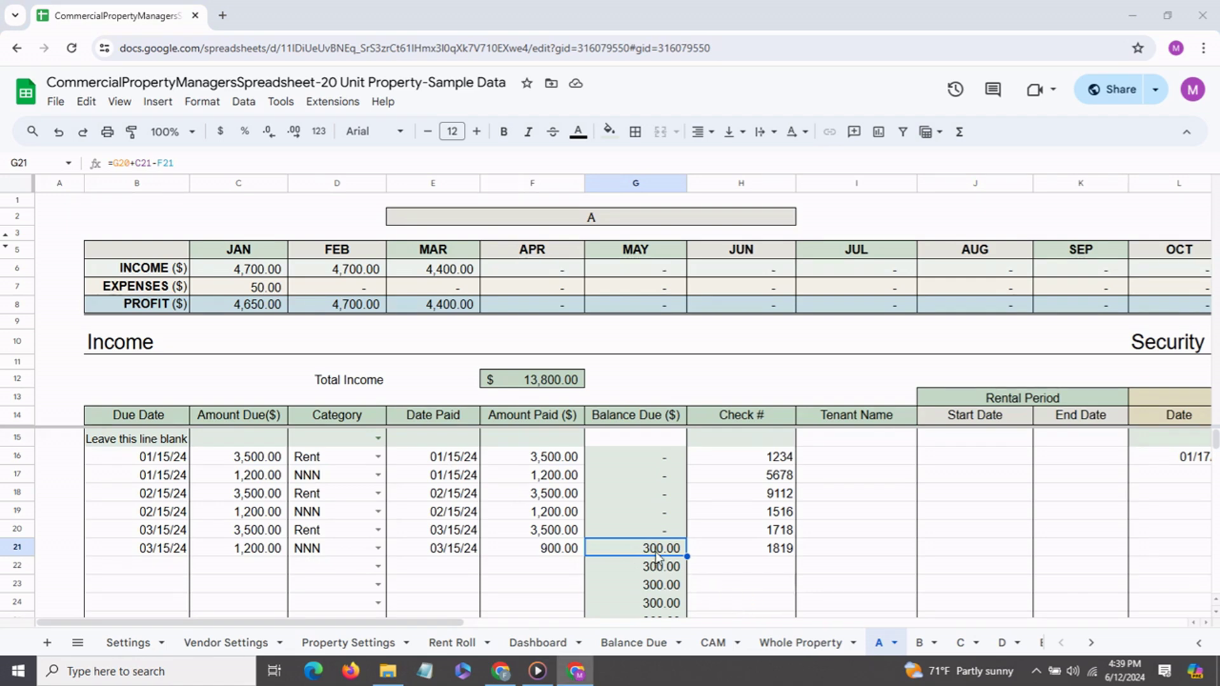
- Review the Balance Due sheet and check how unit A's outstanding balance is pulled in
click(640, 645)
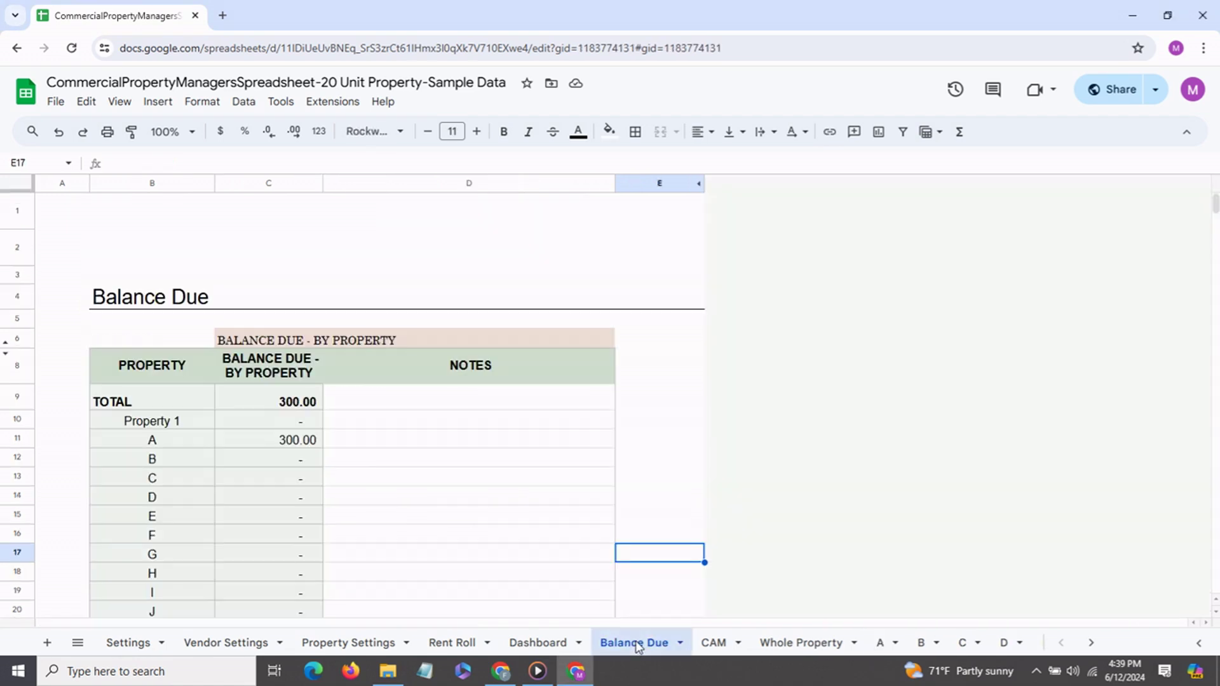
click(168, 442)
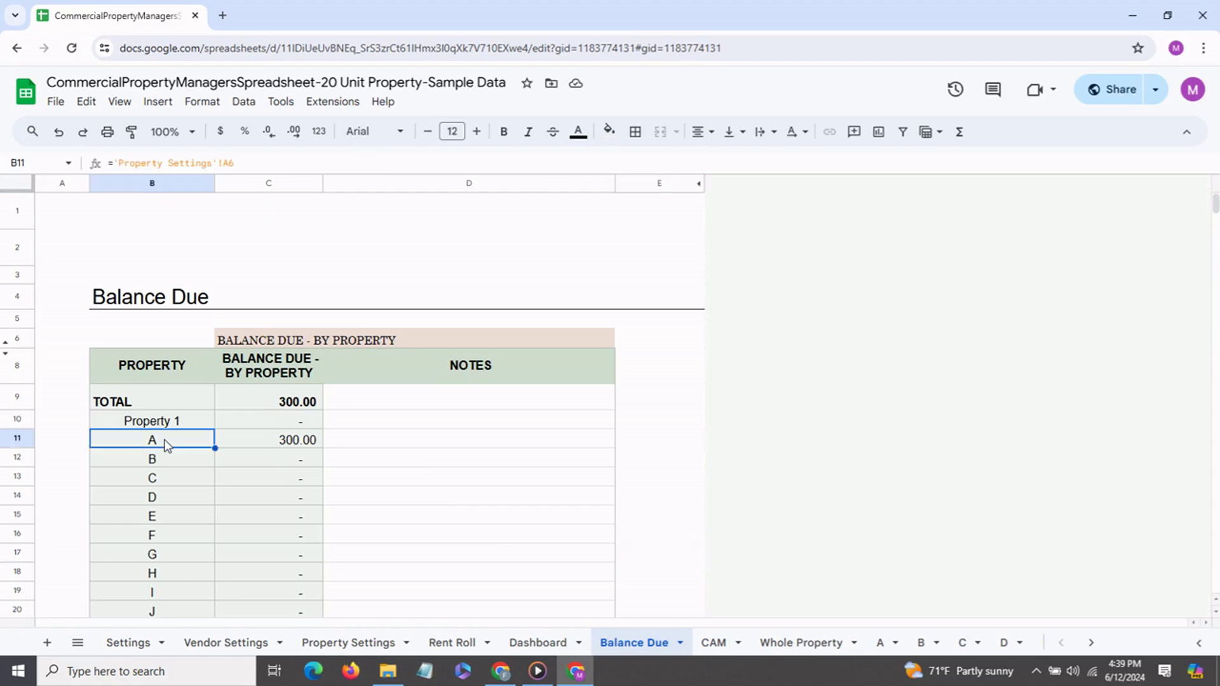
click(287, 446)
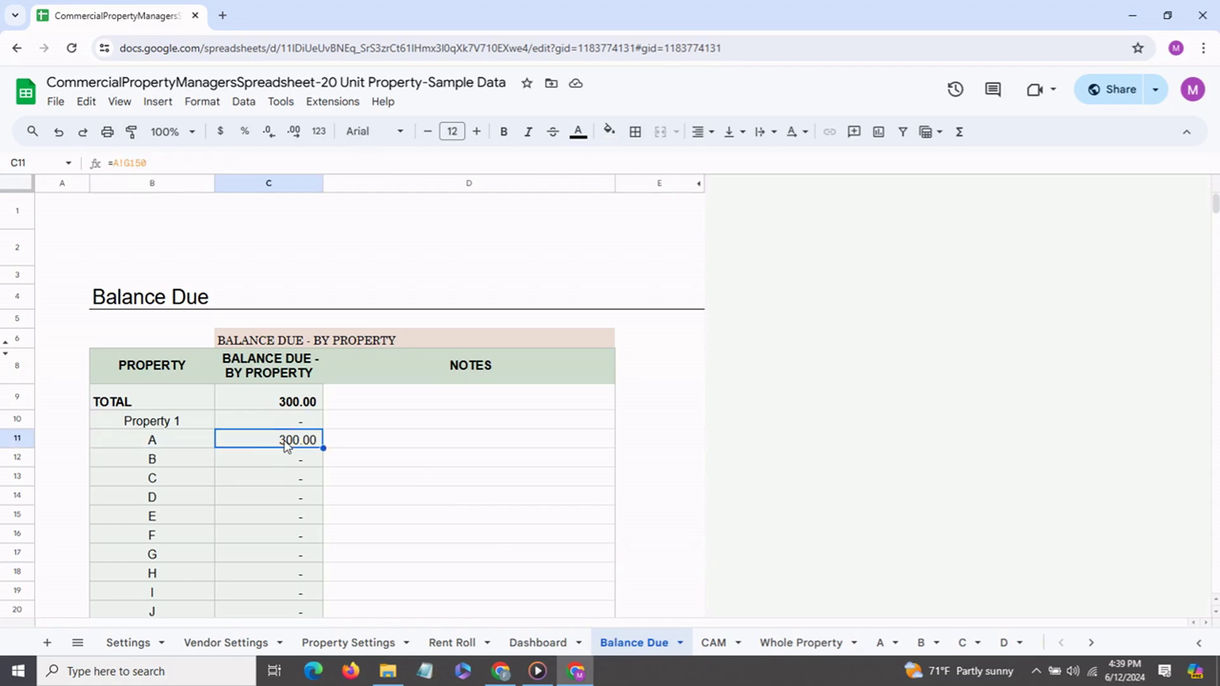
click(293, 504)
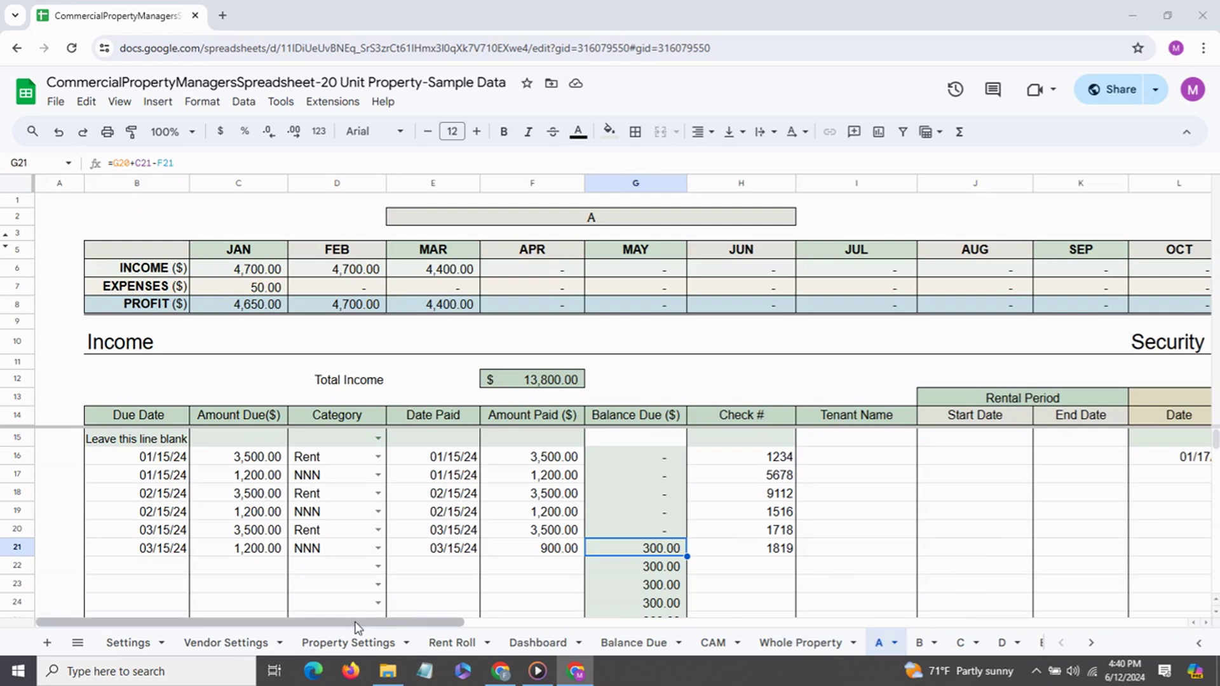
- Review the rental period, security deposits and notes columns on unit A's sheet
drag(355, 627, 557, 629)
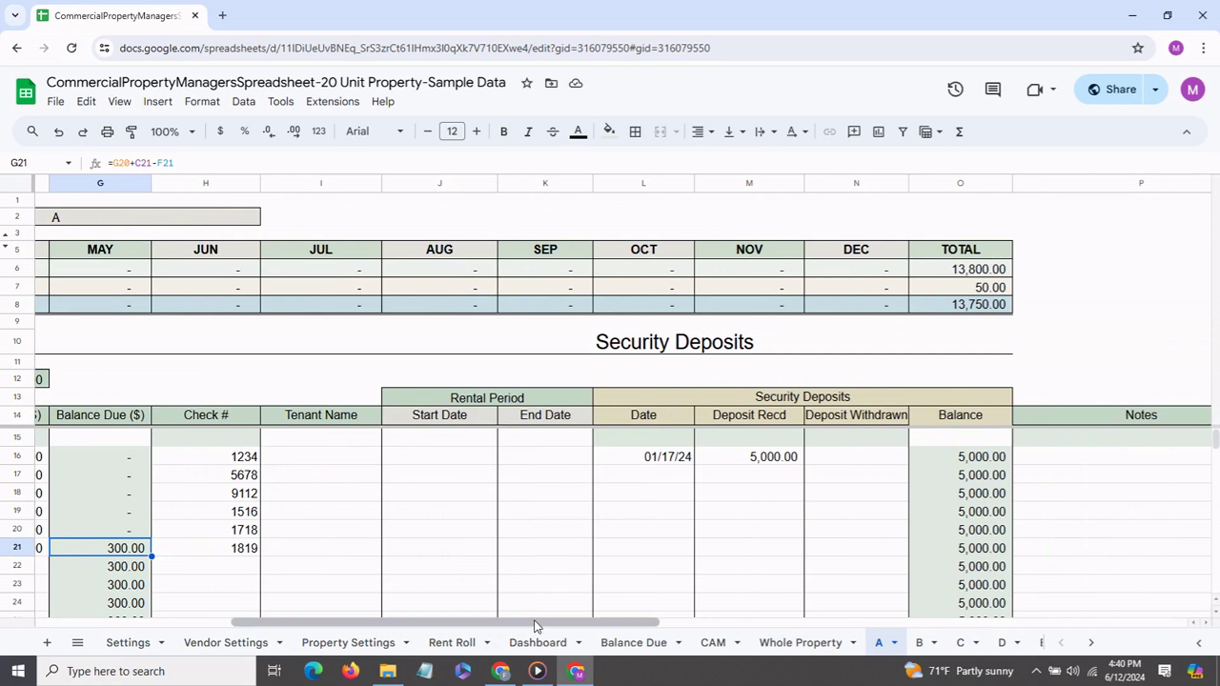
drag(534, 626, 621, 626)
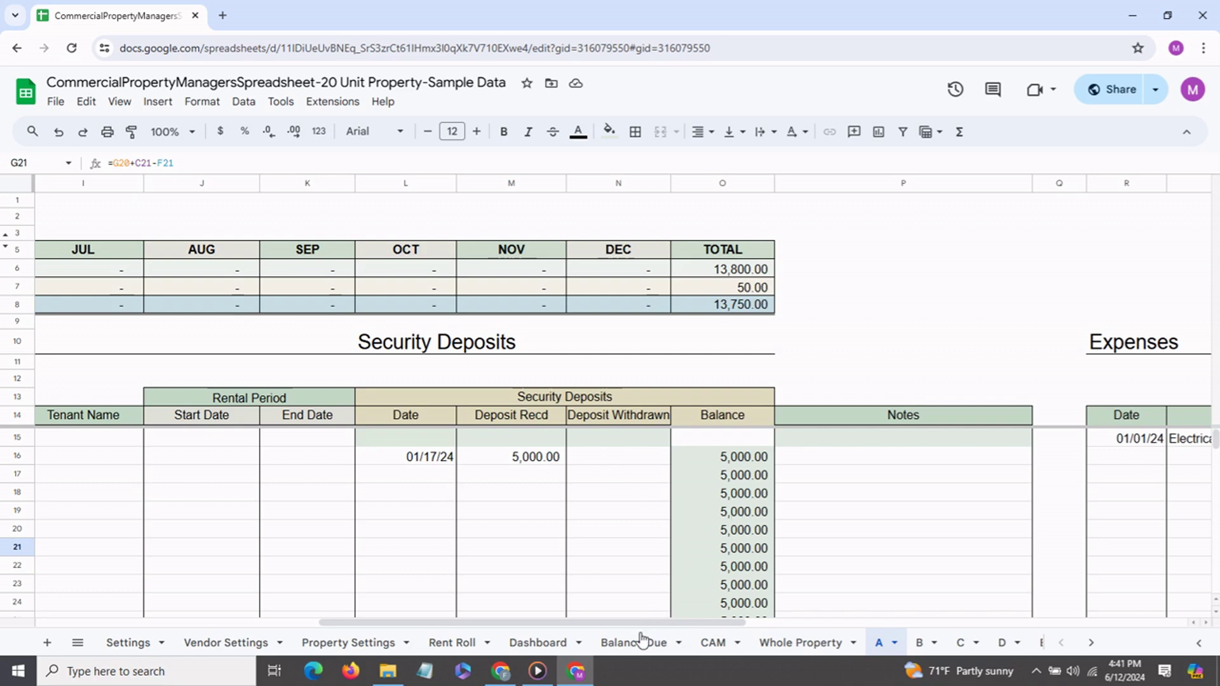
drag(634, 623, 742, 621)
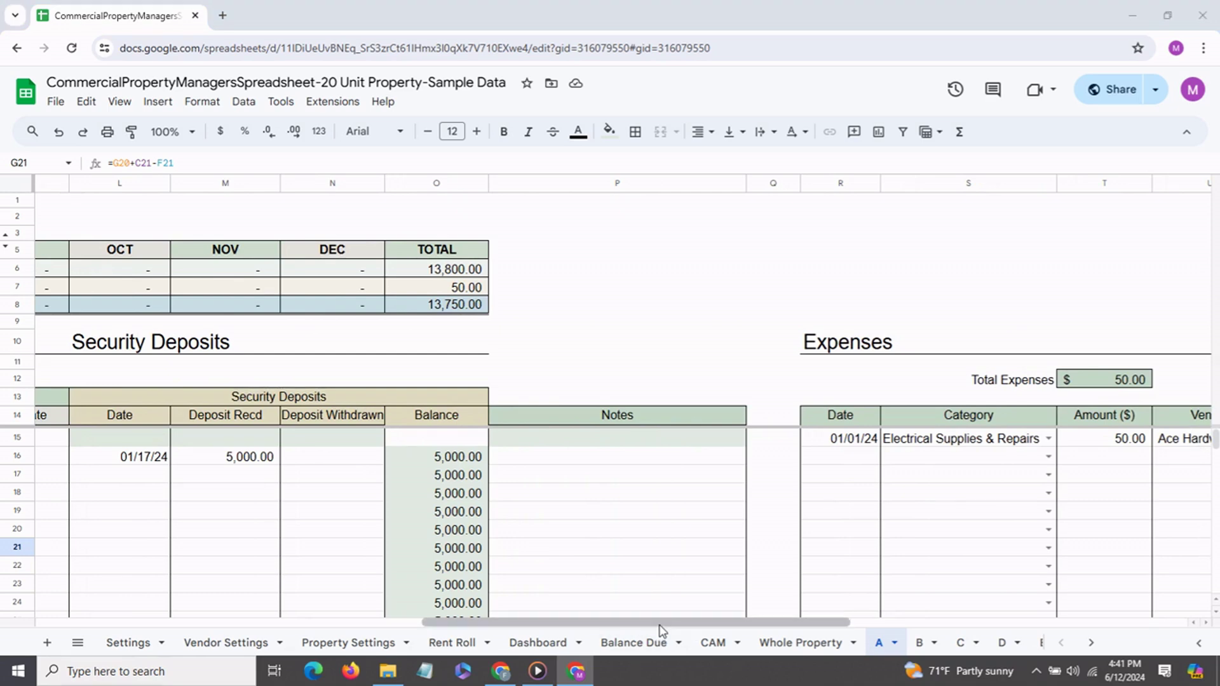
- Check the date, category and amount of unit A's expense entry and set its vendor to Home Depot
drag(686, 623, 787, 620)
click(526, 443)
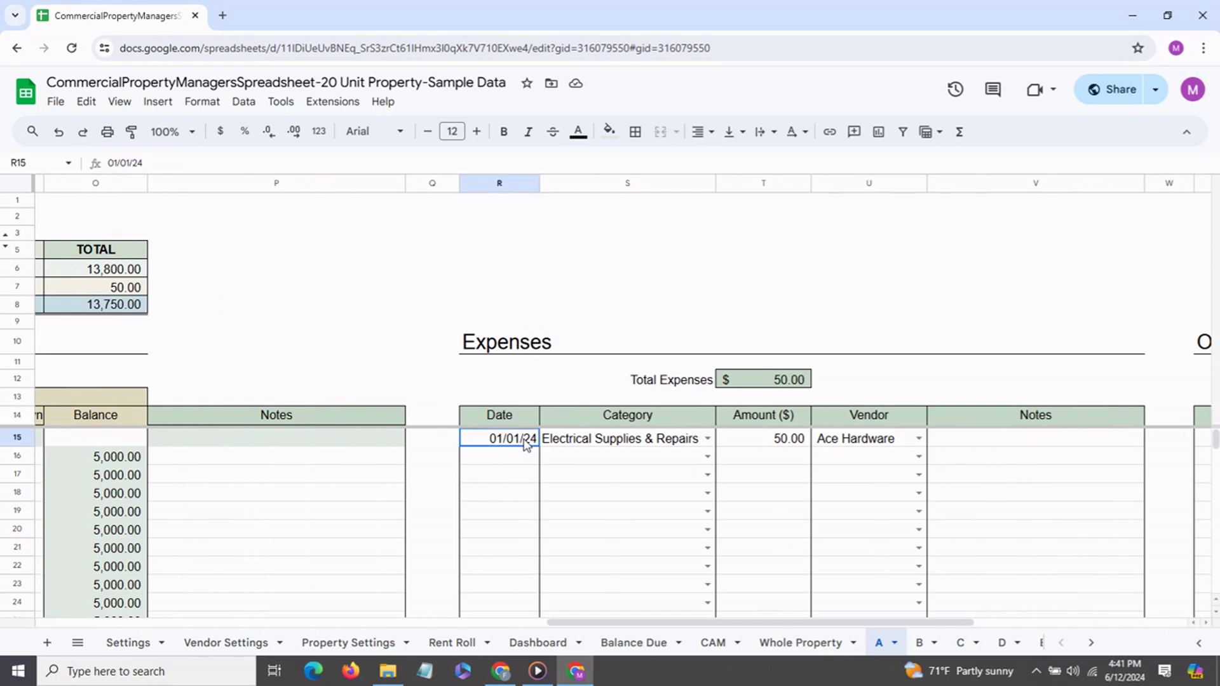
click(561, 445)
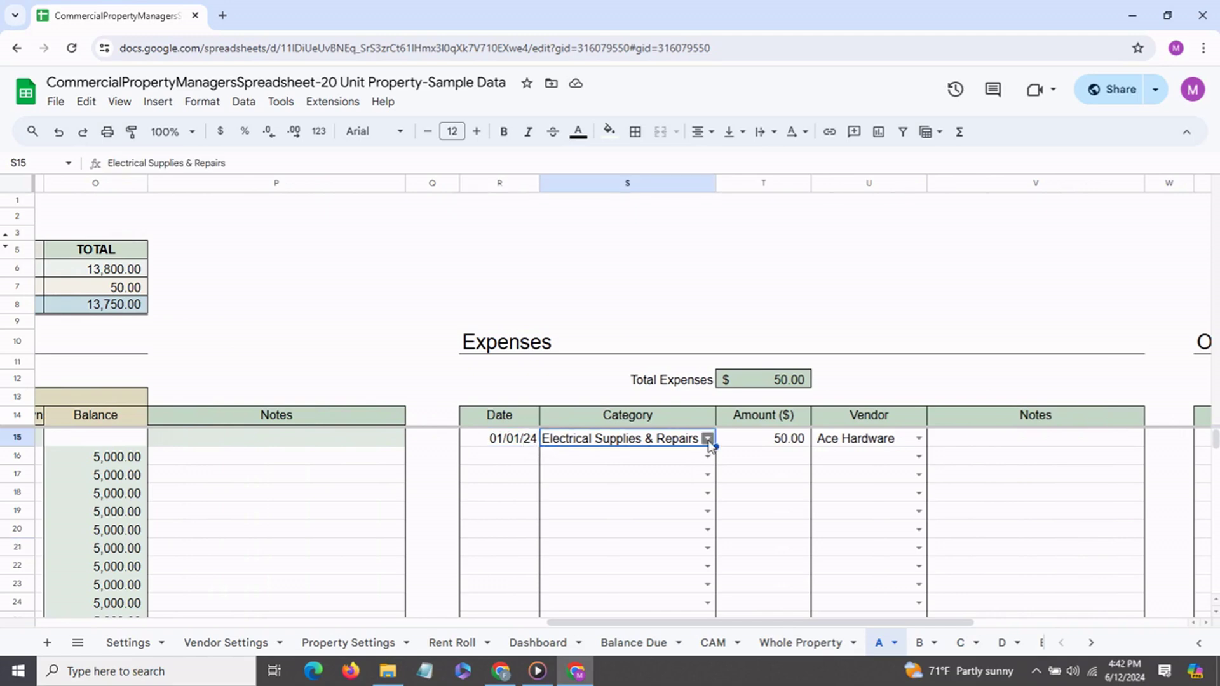
click(707, 439)
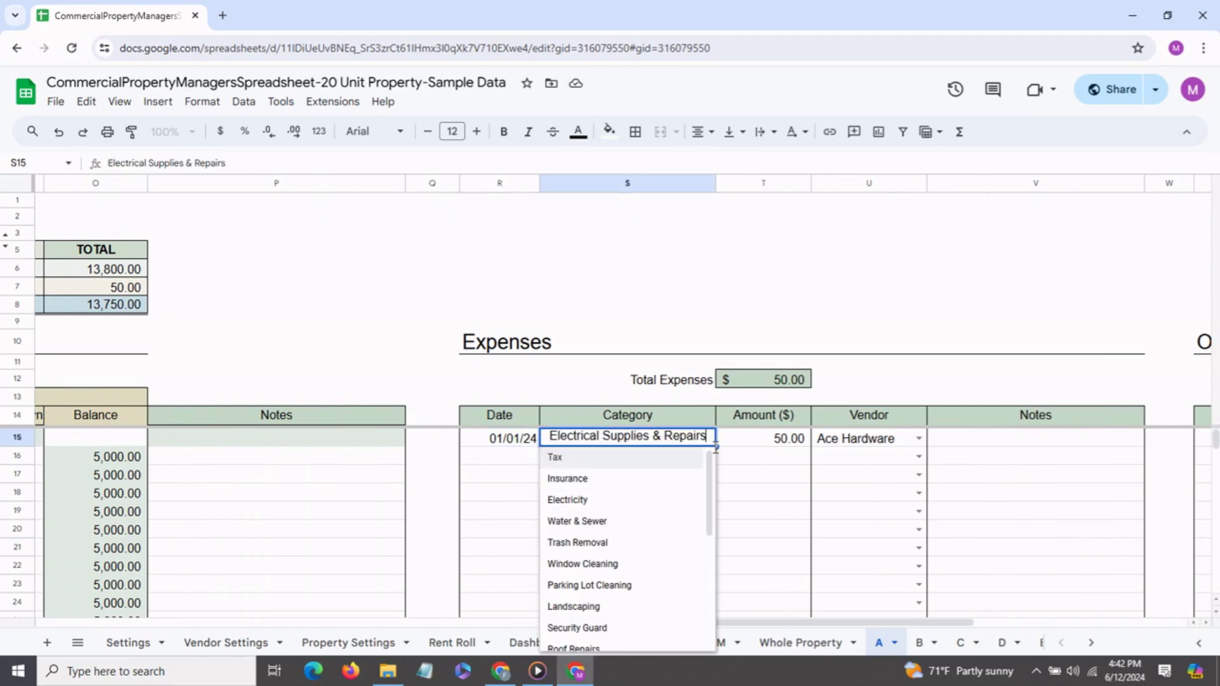
click(754, 443)
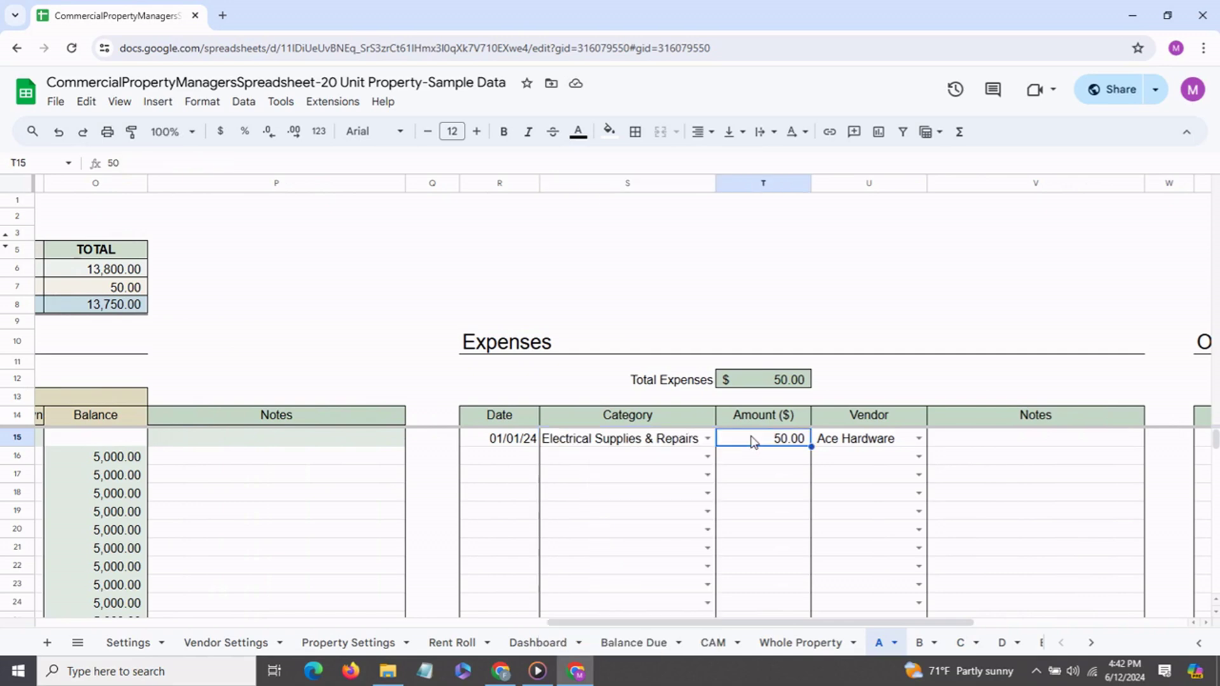
click(918, 439)
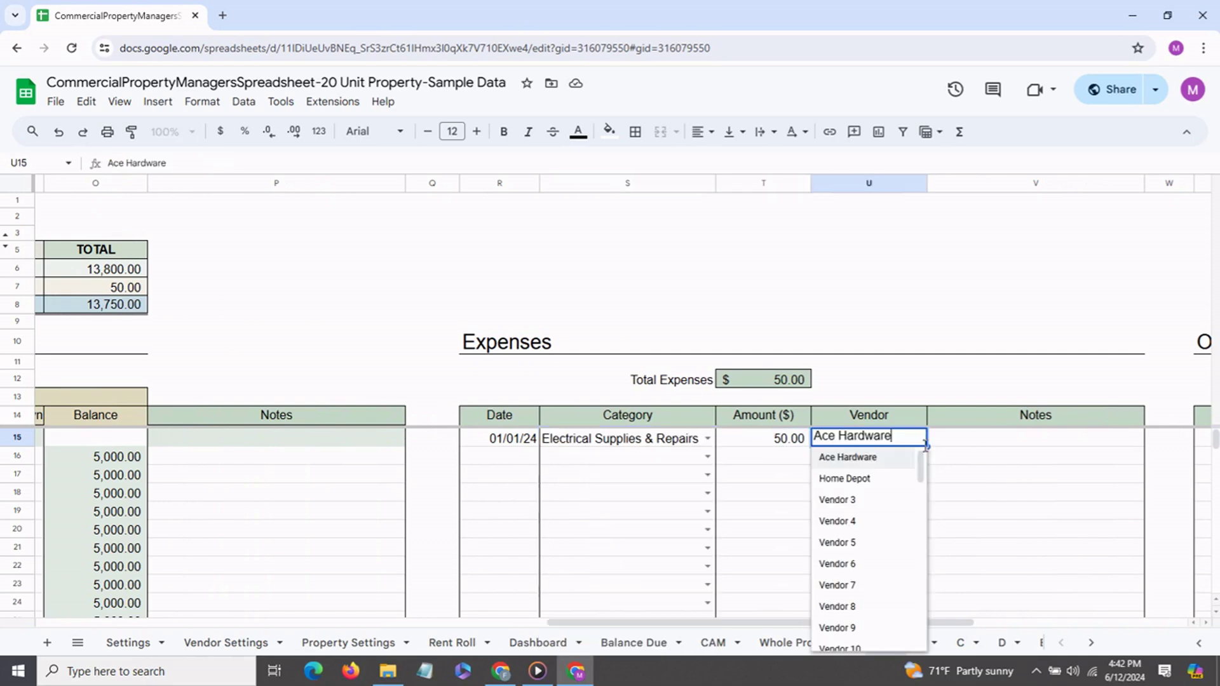
click(861, 480)
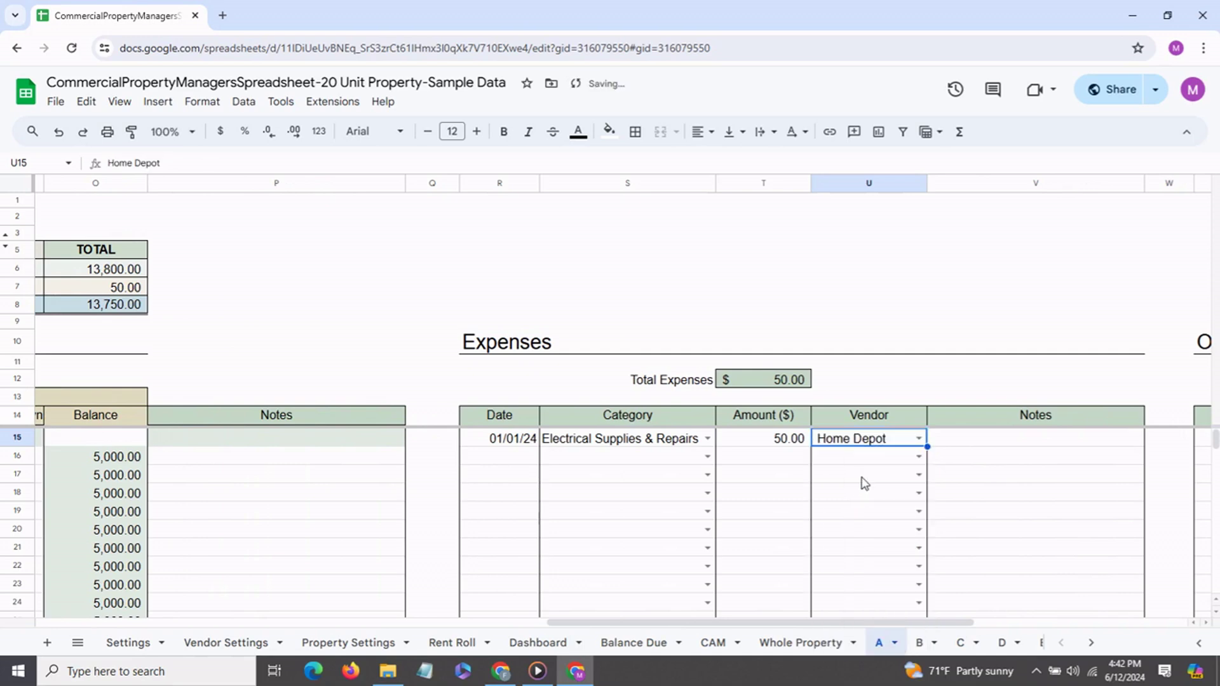
- Review the Owner Payout section on unit A's sheet
scroll(913, 629, right, 2)
scroll(912, 629, right, 5)
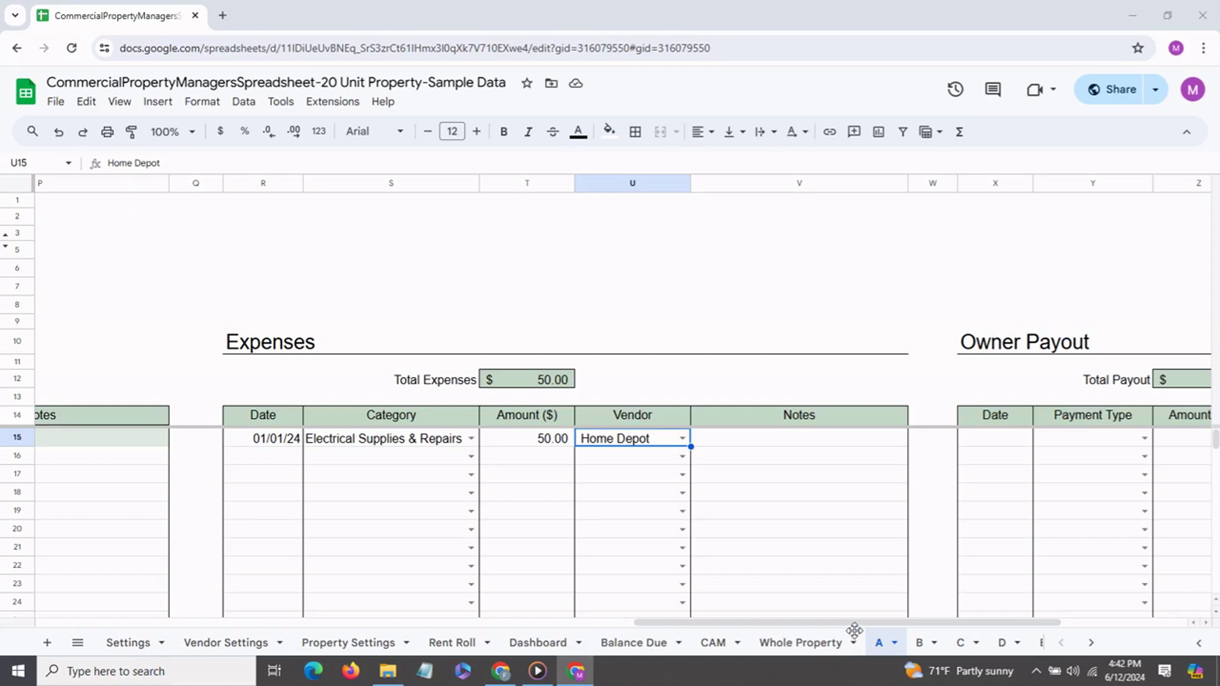
scroll(840, 626, right, 1)
scroll(840, 626, right, 7)
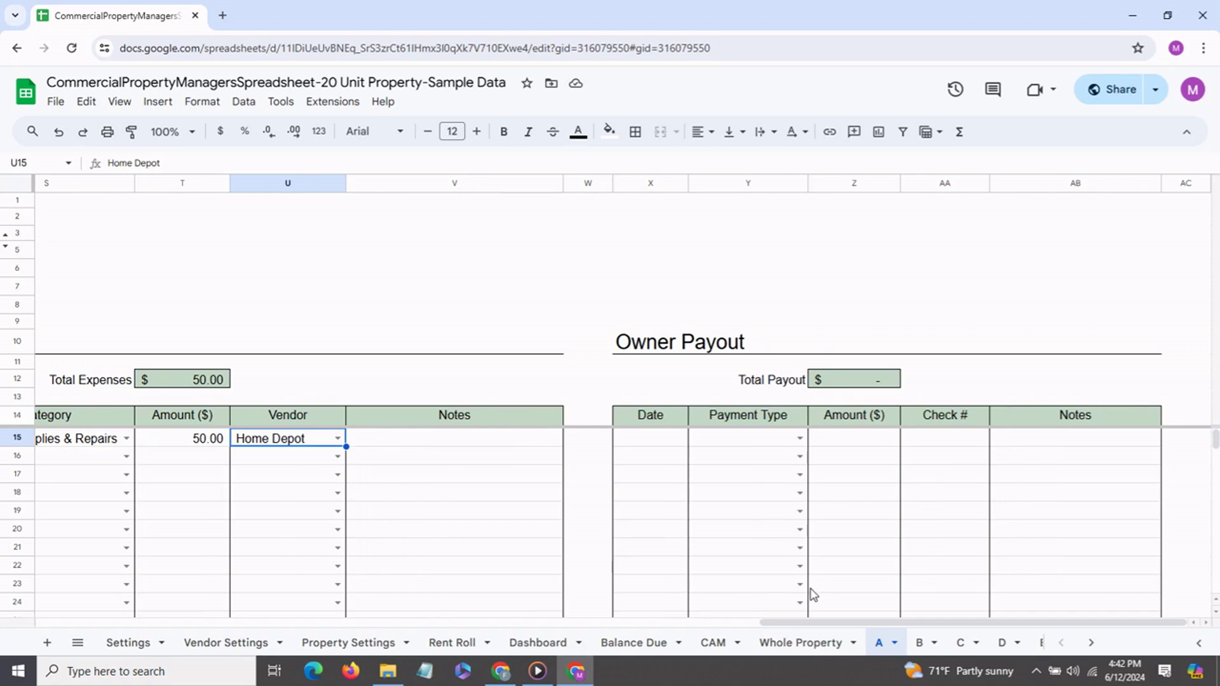
- Review the owner payouts on the Whole Property sheet and check the date and category of its first expense entry
click(805, 643)
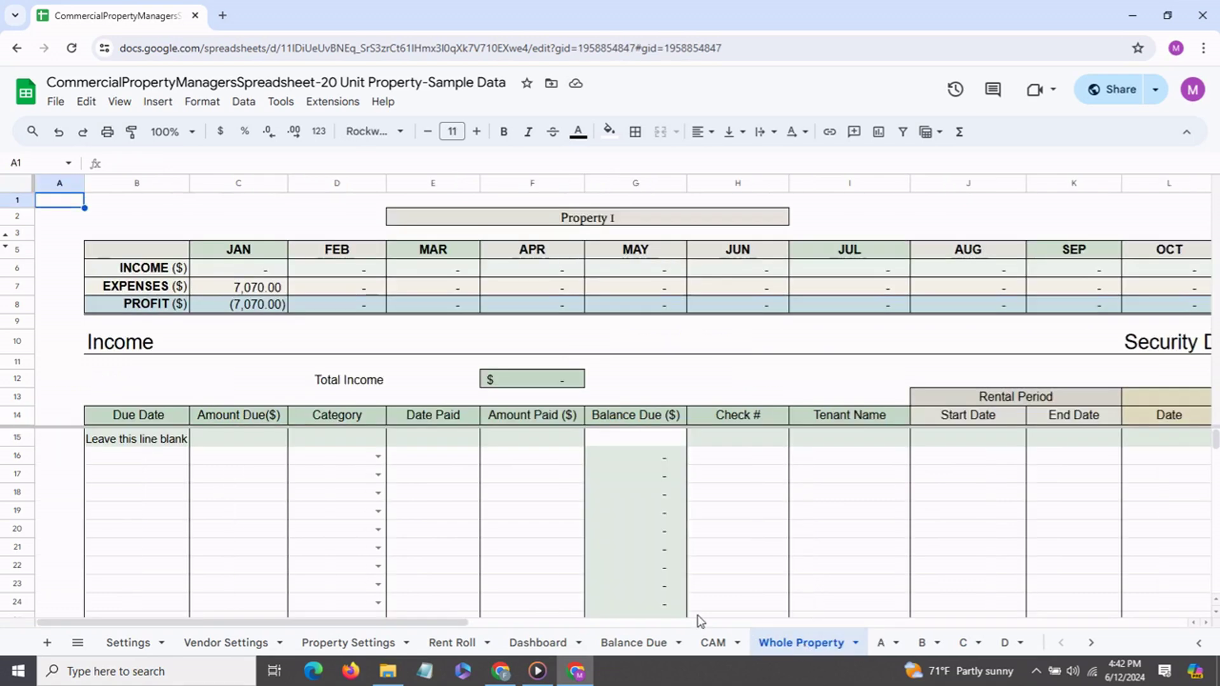
drag(453, 628, 1137, 628)
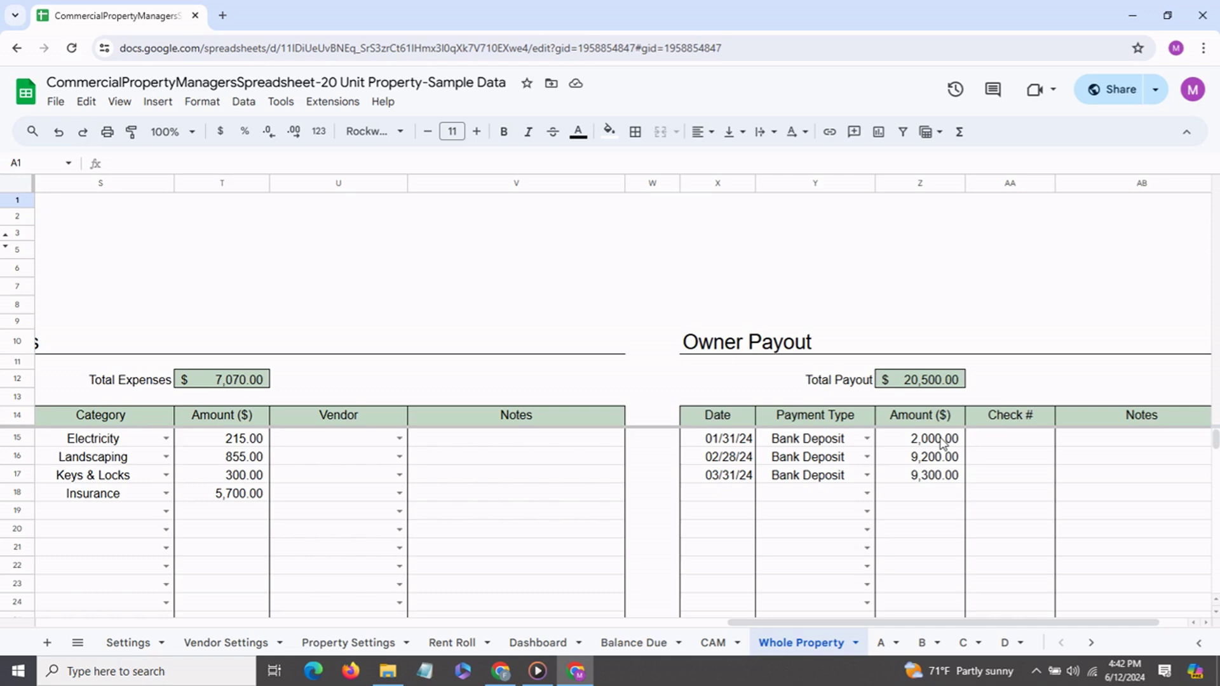
drag(844, 627, 756, 628)
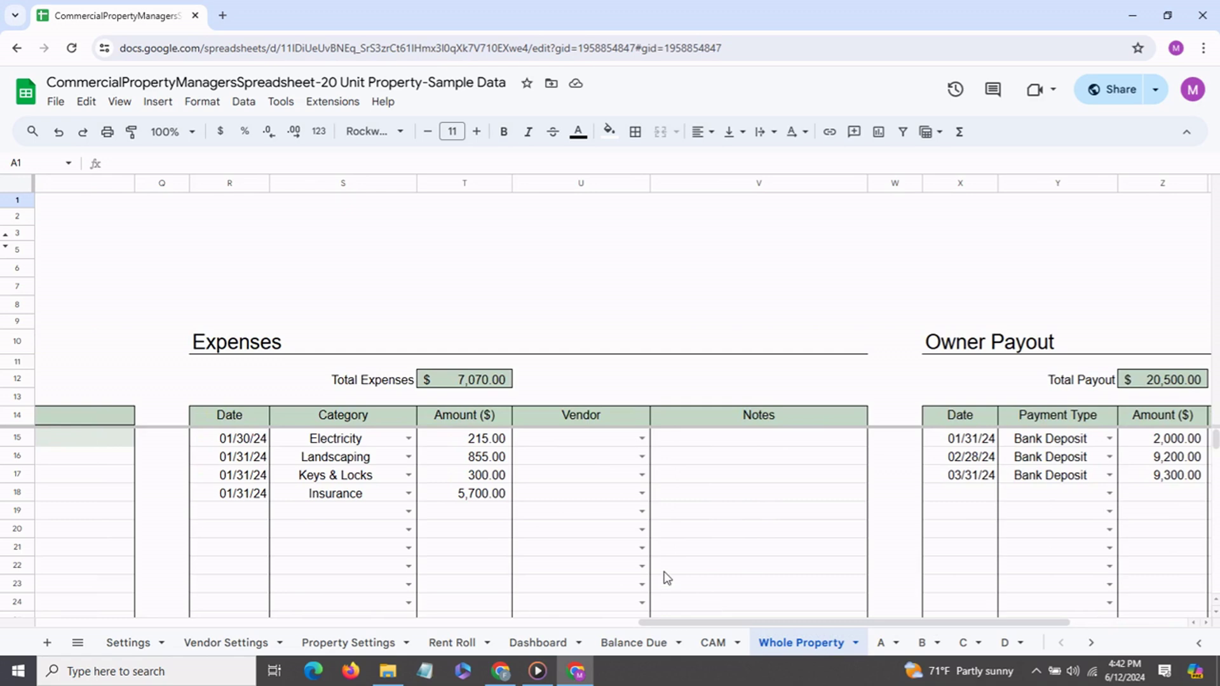
click(264, 439)
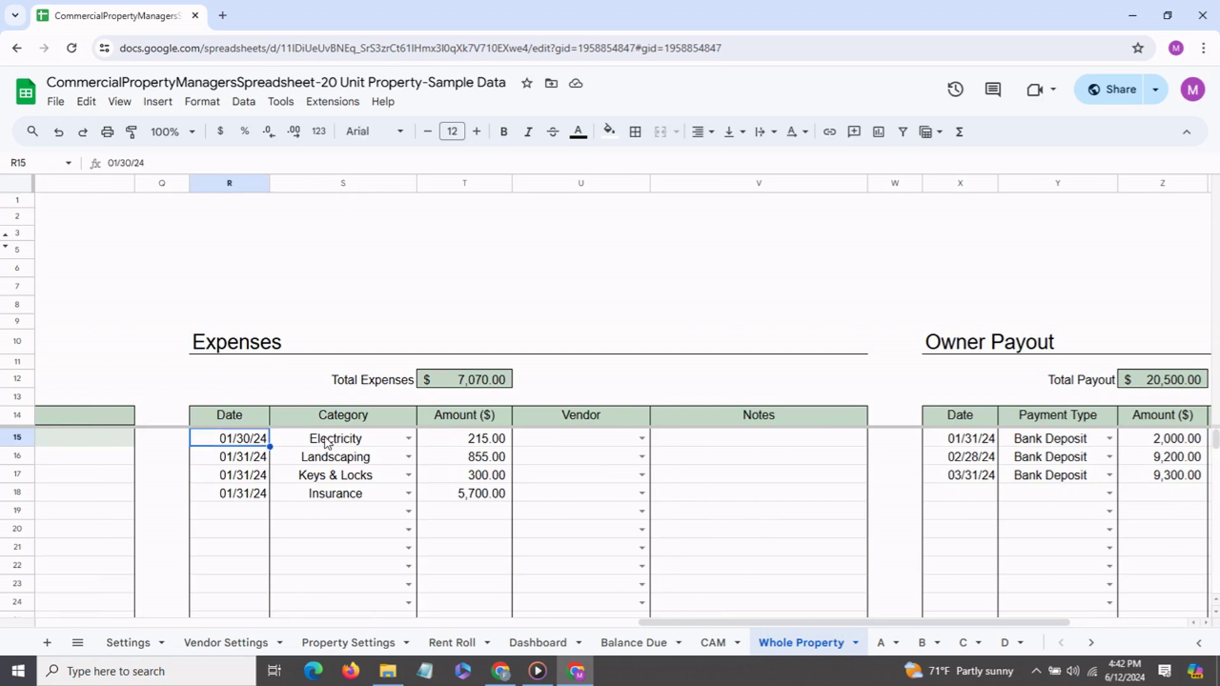
click(326, 443)
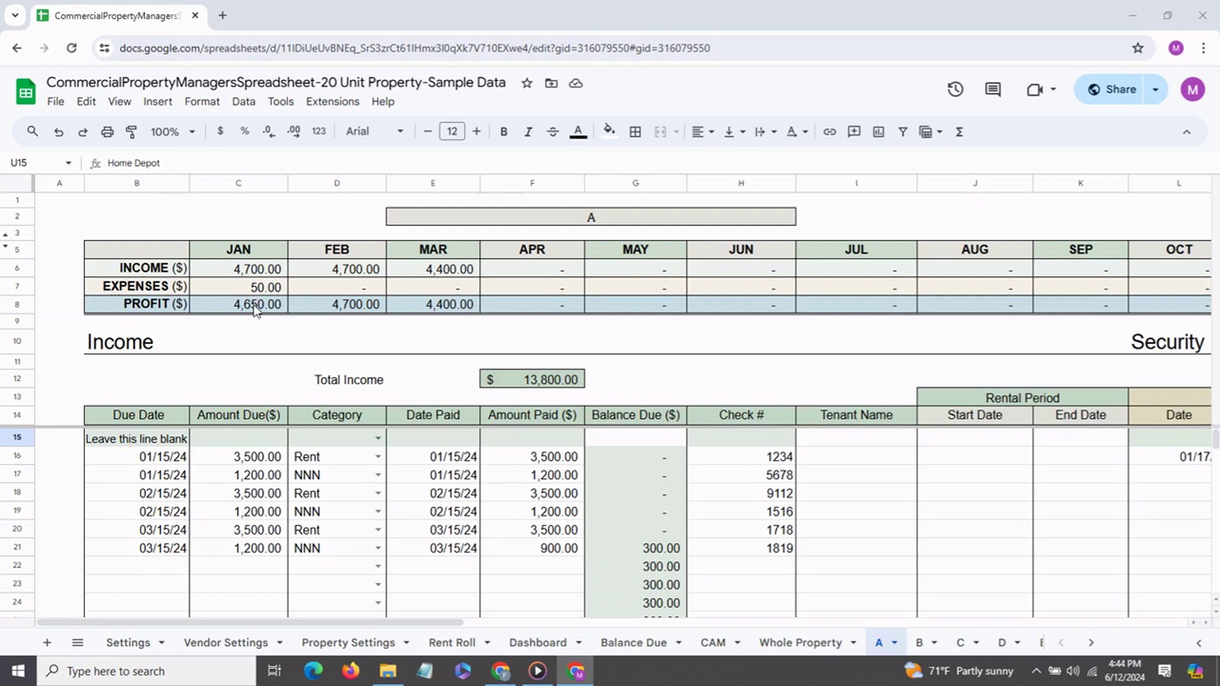
- Inspect the Total Income and Total Expenses formulas on unit A's sheet
click(516, 384)
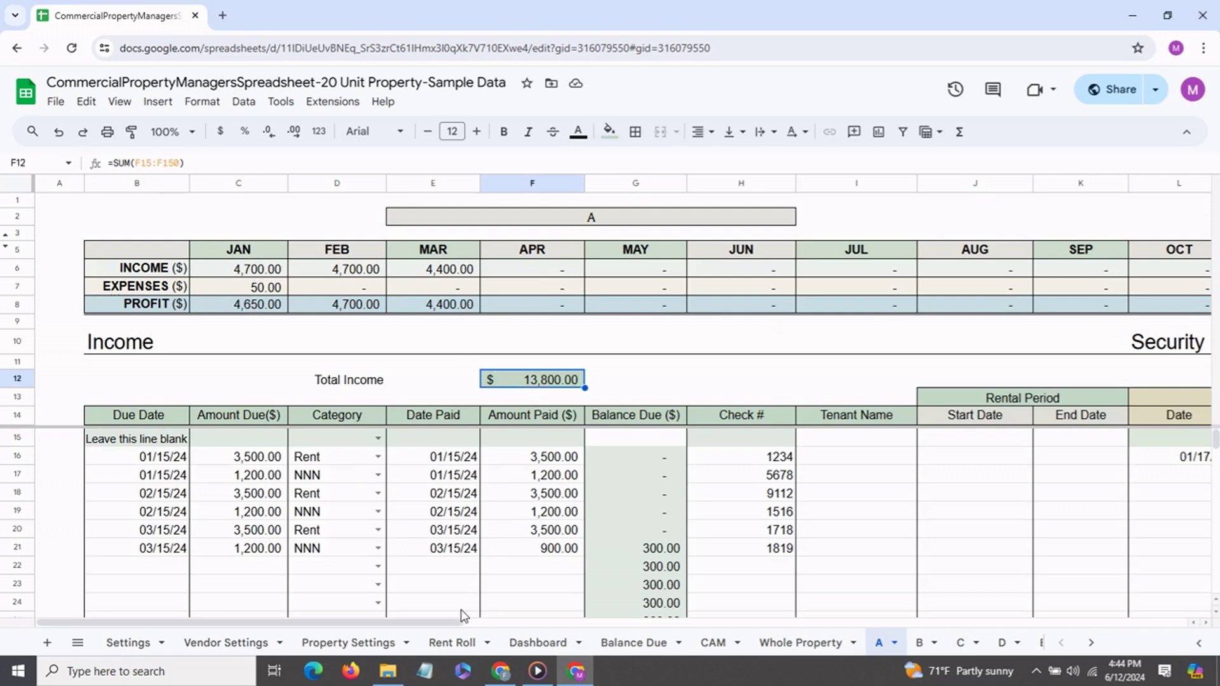
drag(458, 622, 898, 627)
click(942, 385)
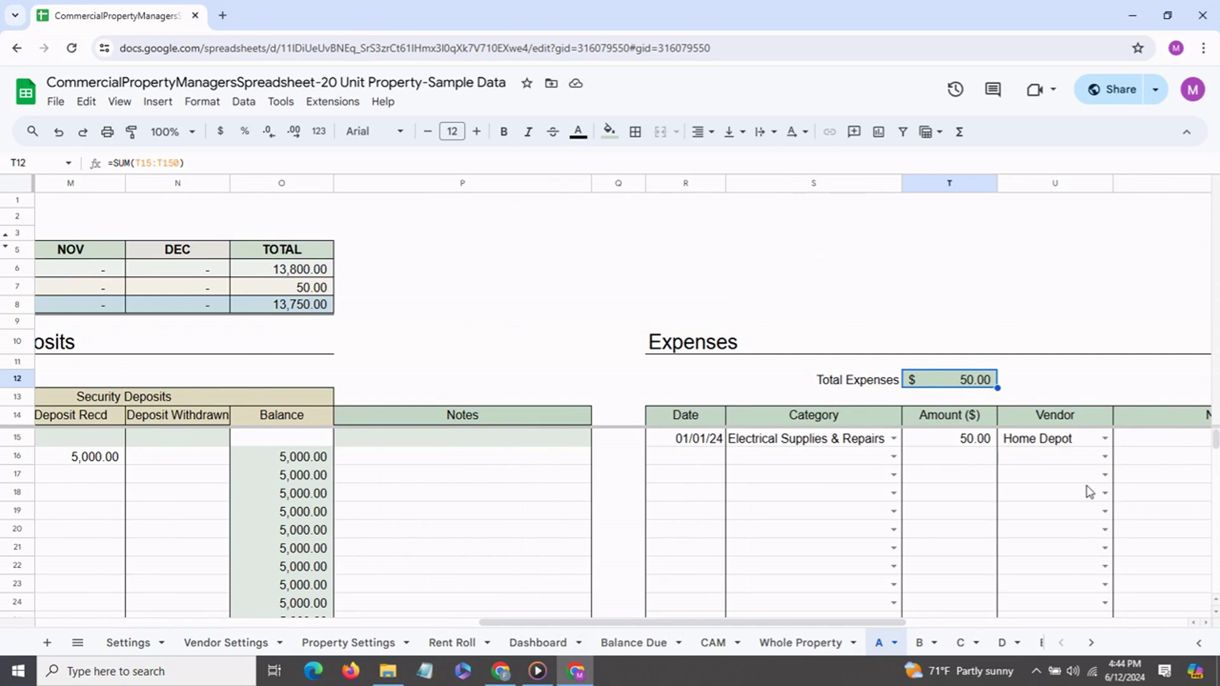
- Record an NNN payment of 300 paid on March 30 in row 22 of unit A's income table
scroll(417, 536, left, 10)
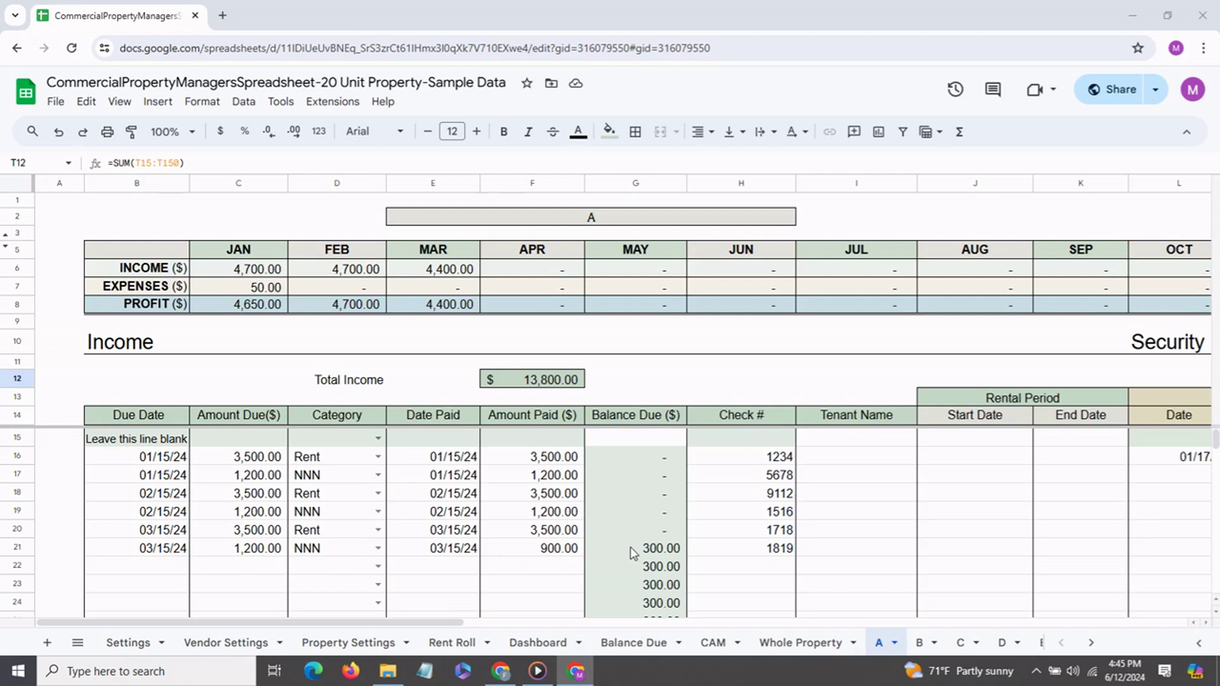
click(379, 566)
click(315, 486)
click(444, 573)
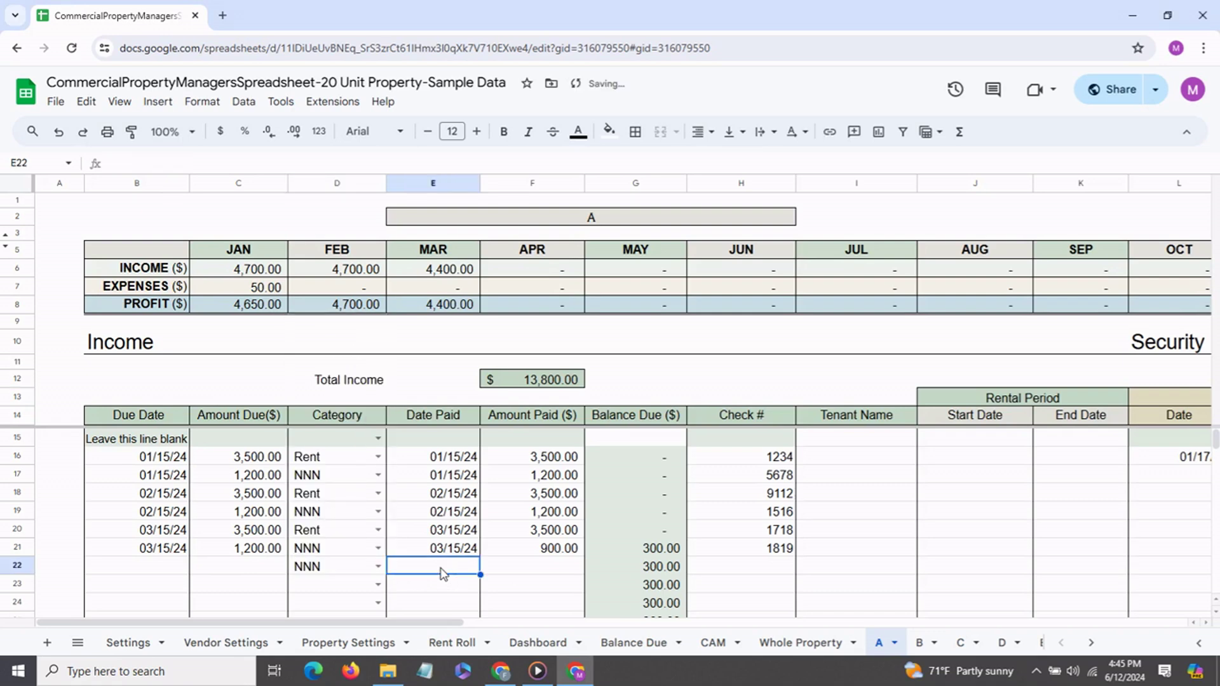
text(mar 30)
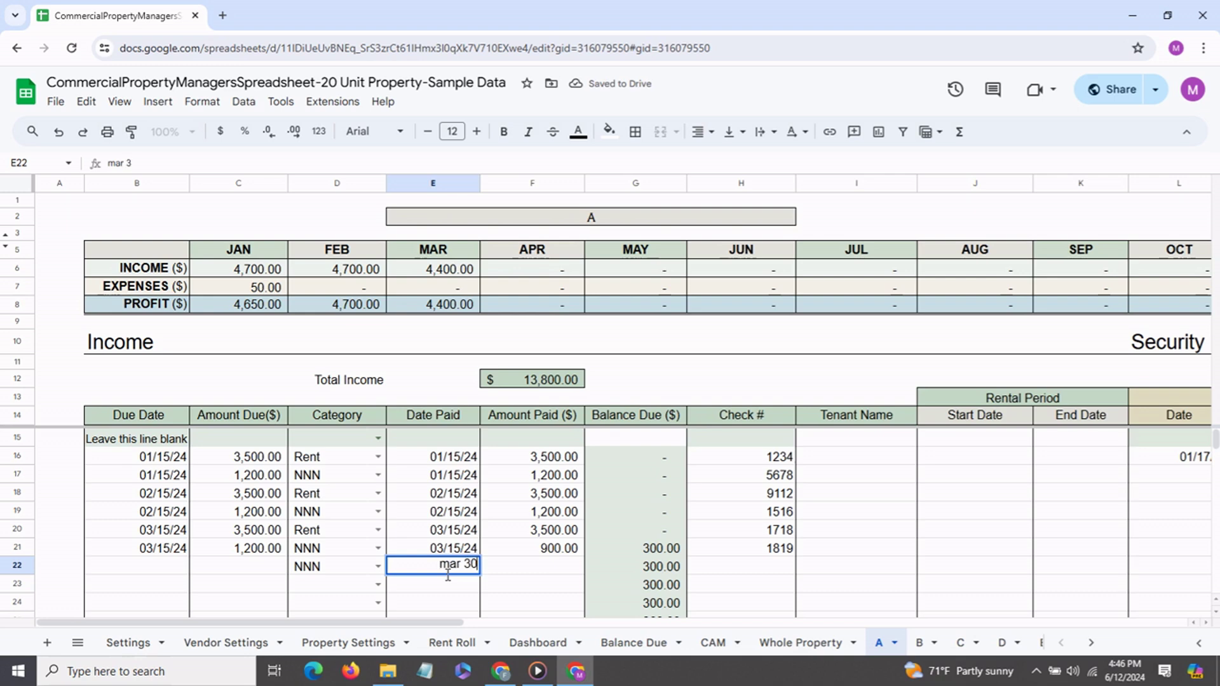
key(Return)
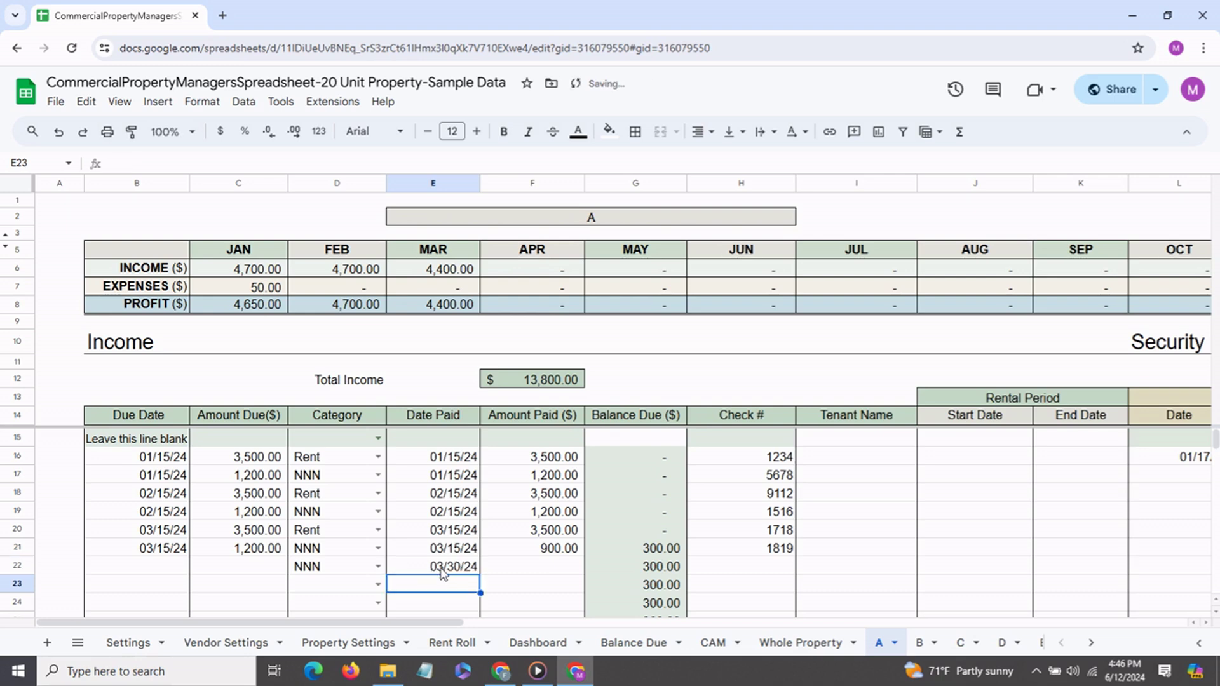
click(500, 575)
text(300)
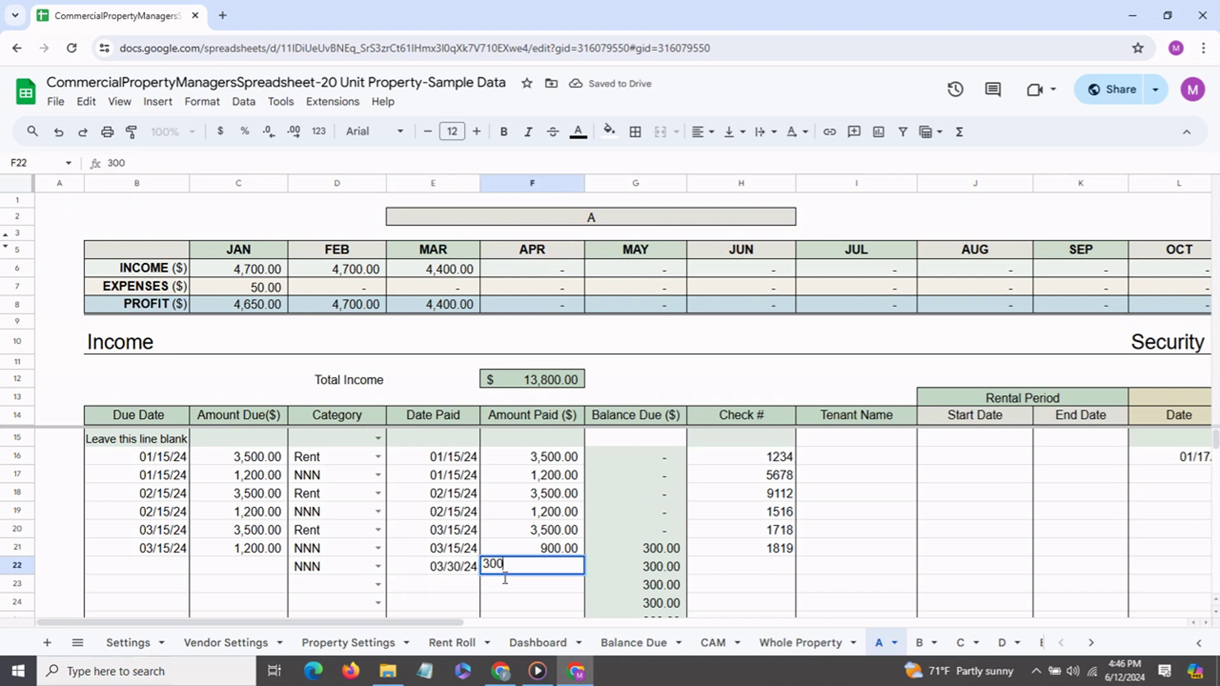
key(Return)
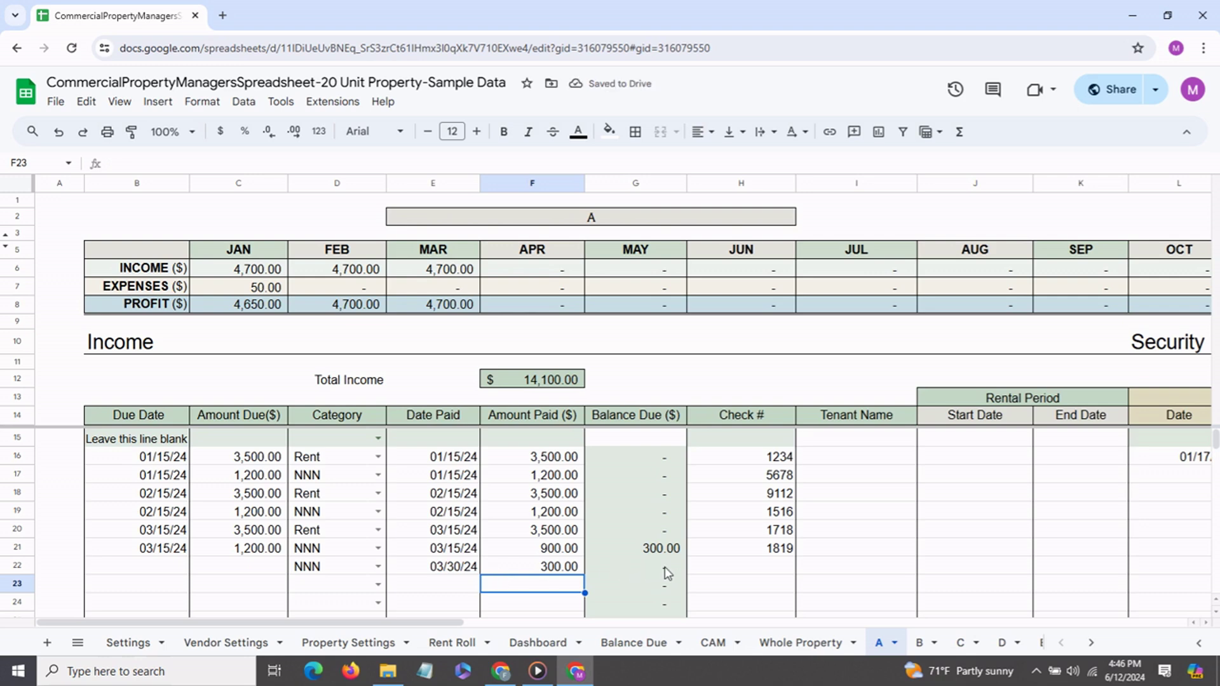
- Add a Rent charge of 3500 due April 15 in row 23 of unit A's income table
click(160, 588)
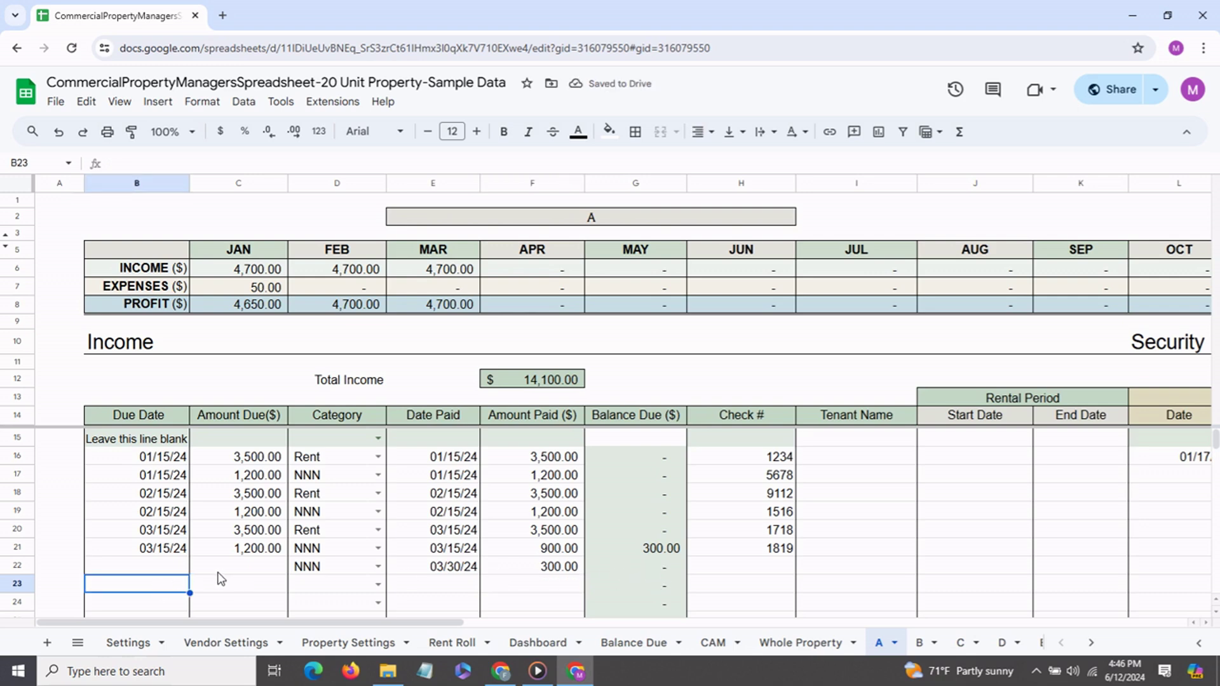
text(april 15)
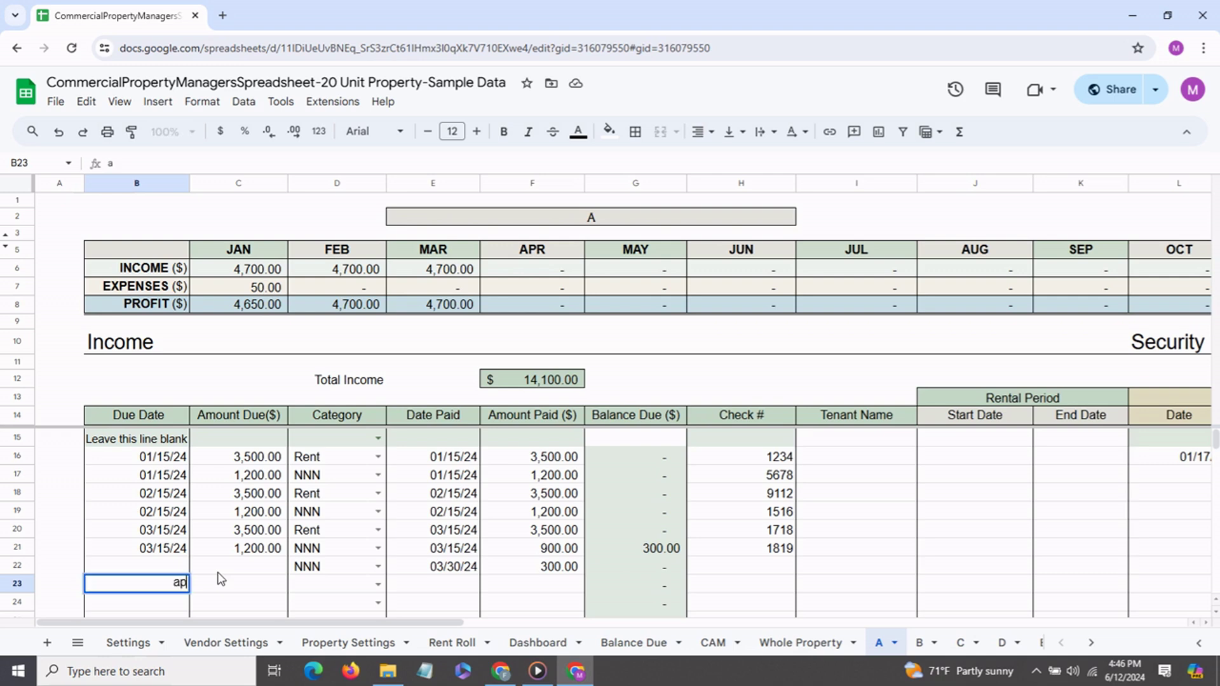
key(Return)
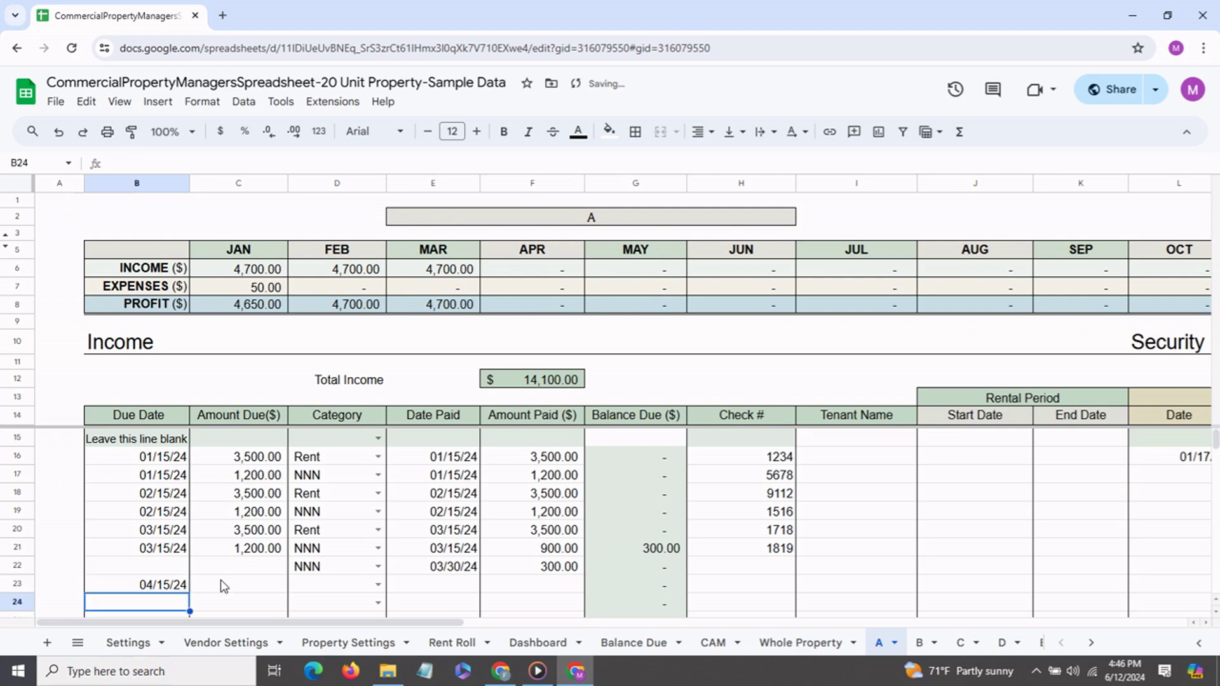
click(223, 586)
text(3500)
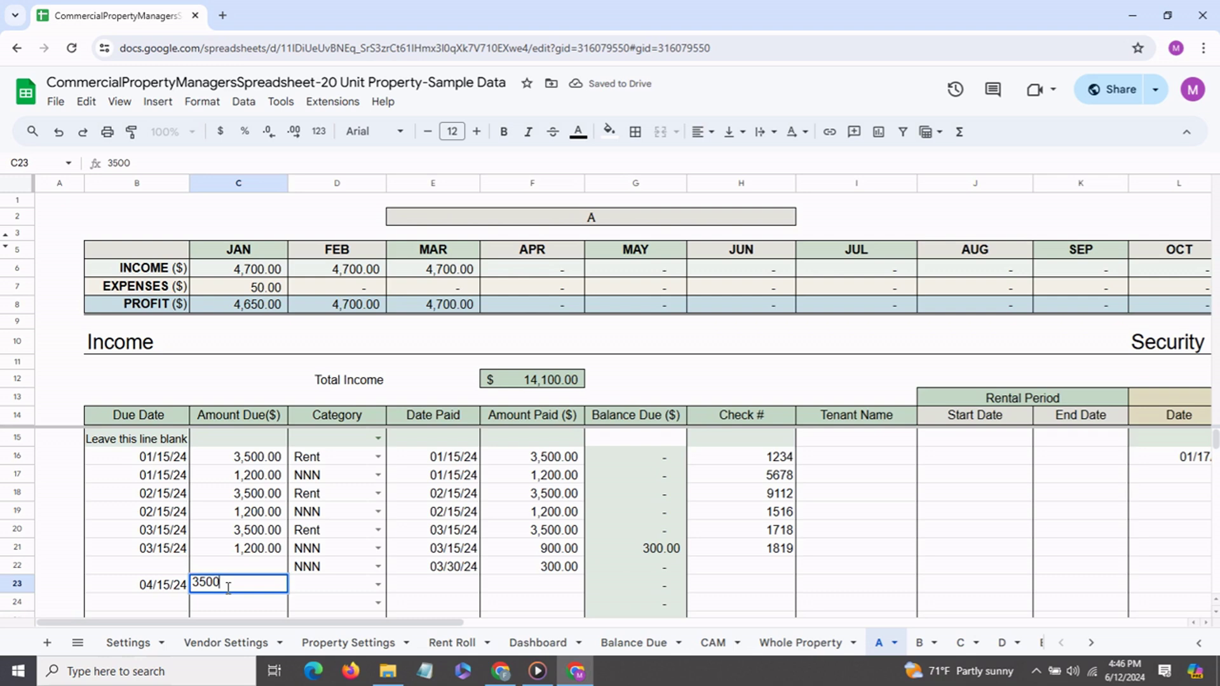
key(Return)
click(378, 585)
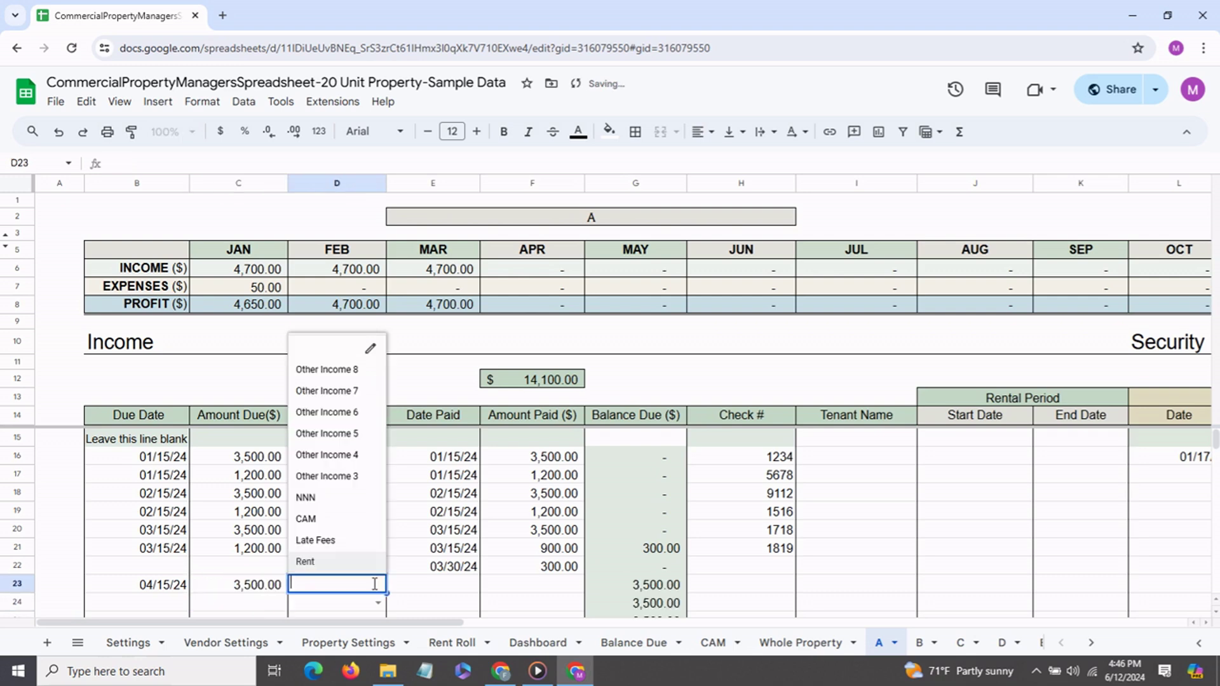
click(317, 565)
- Record the April rent in row 23 as paid on April 20 with an amount paid of 3500
click(446, 585)
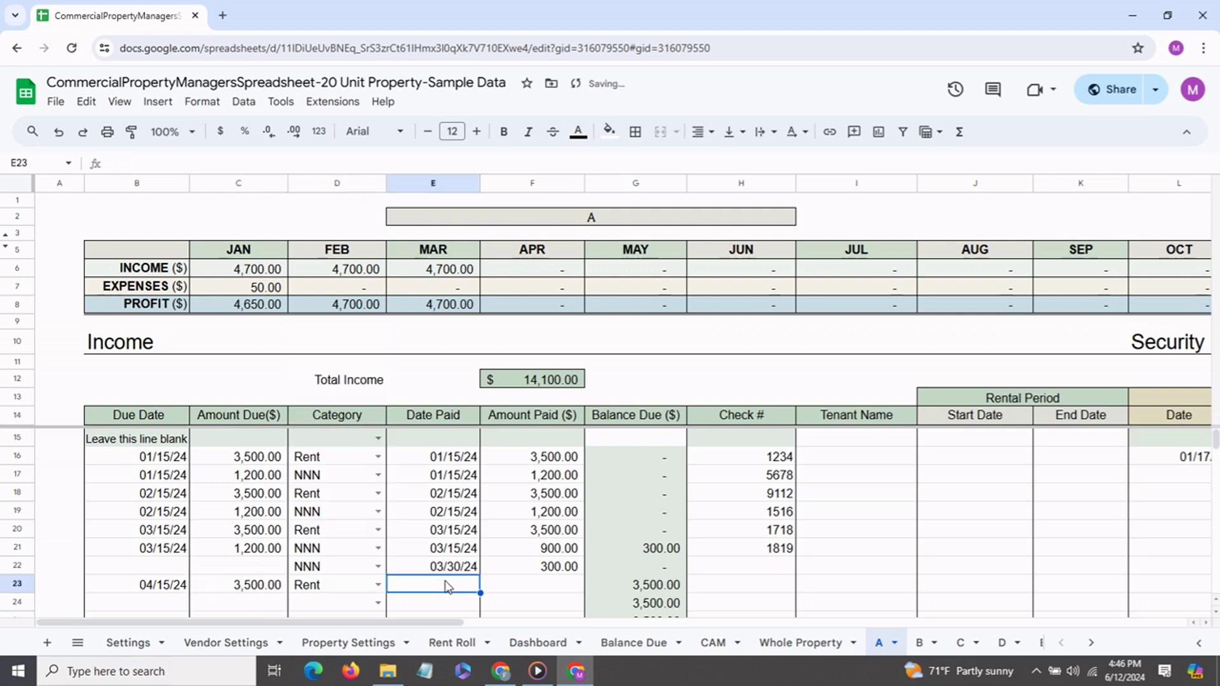
text(apri)
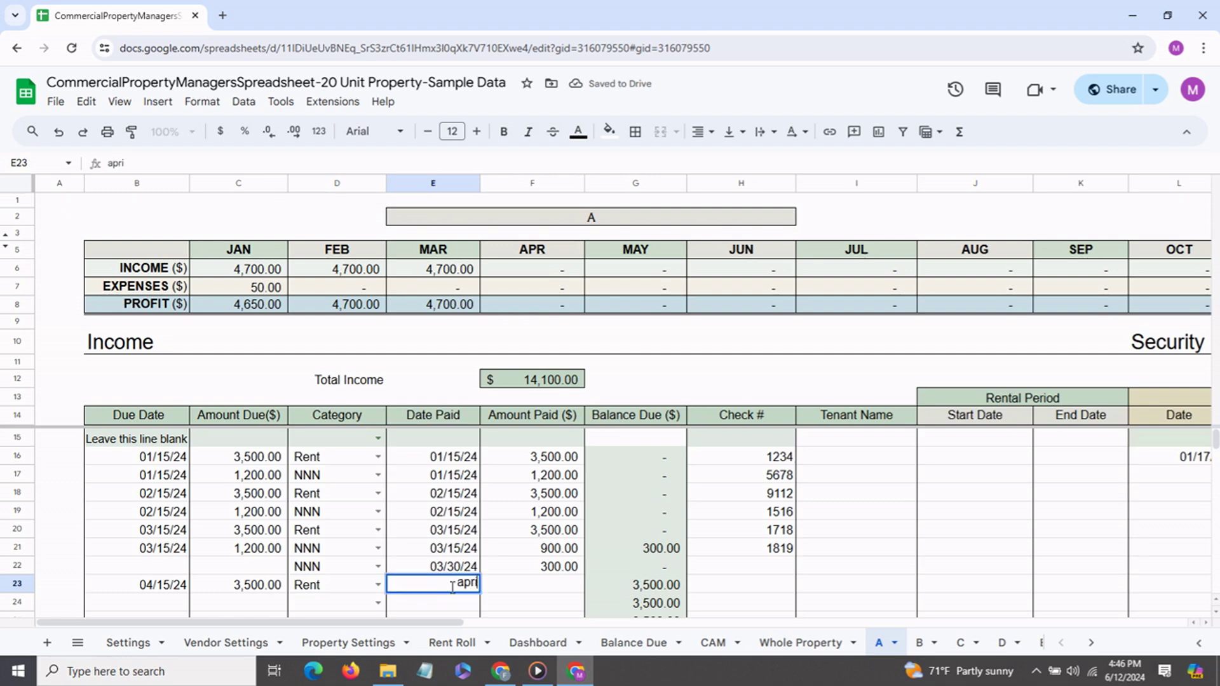
text(l 20)
key(Return)
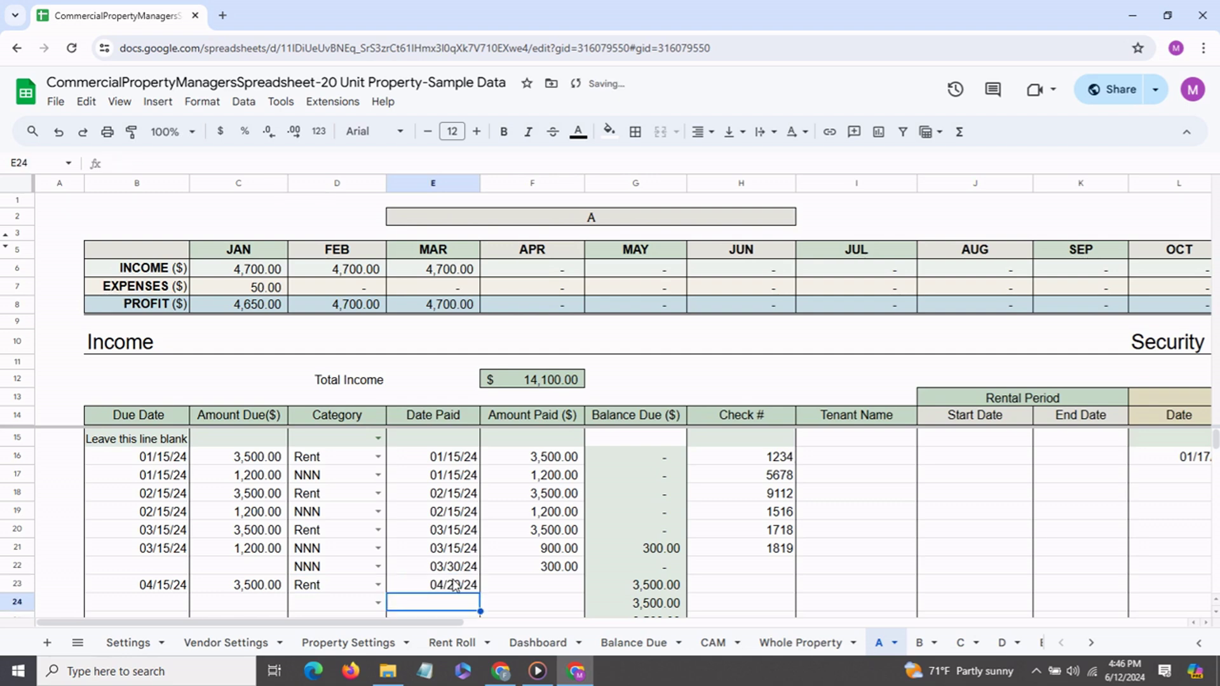
click(517, 588)
text(3500)
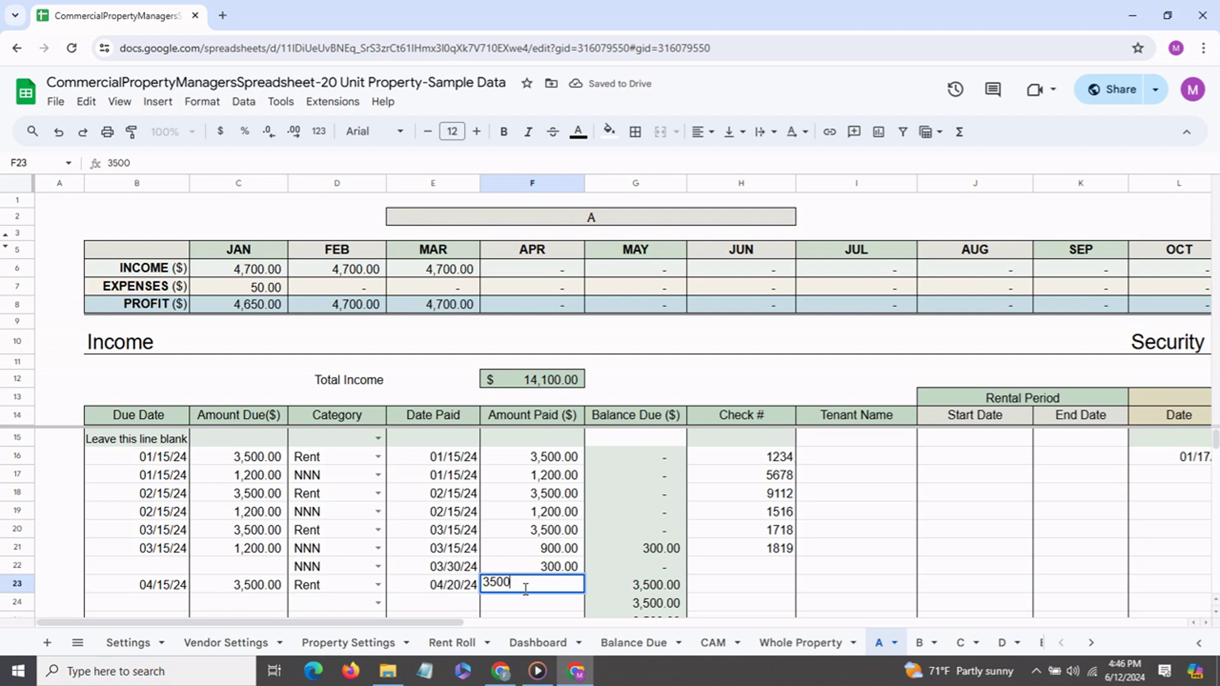
key(Return)
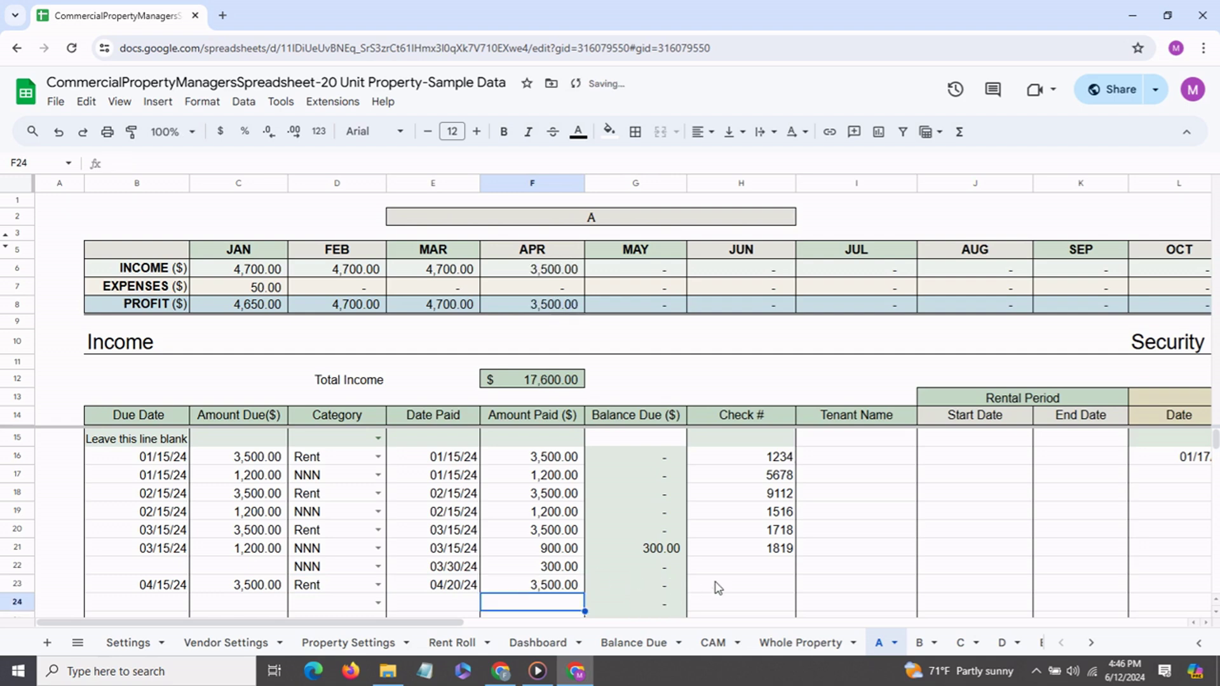
- Check the April income in unit A's monthly summary and in the Dashboard's monthly and by-property summaries
click(542, 274)
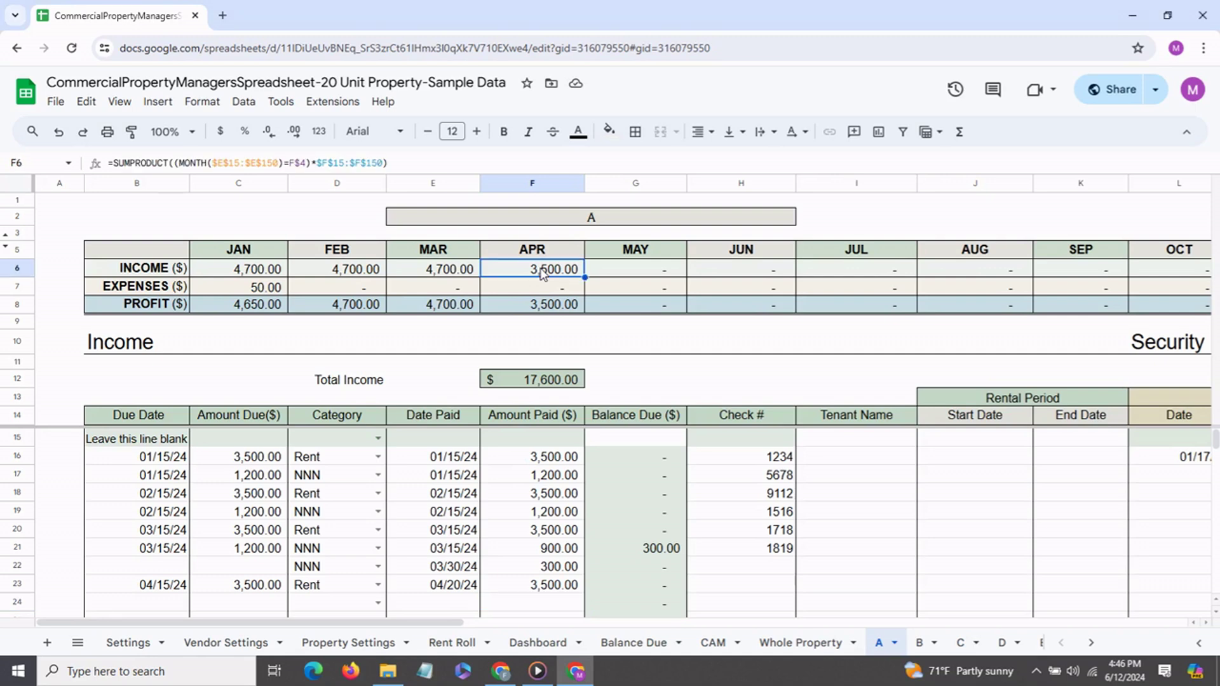
click(539, 643)
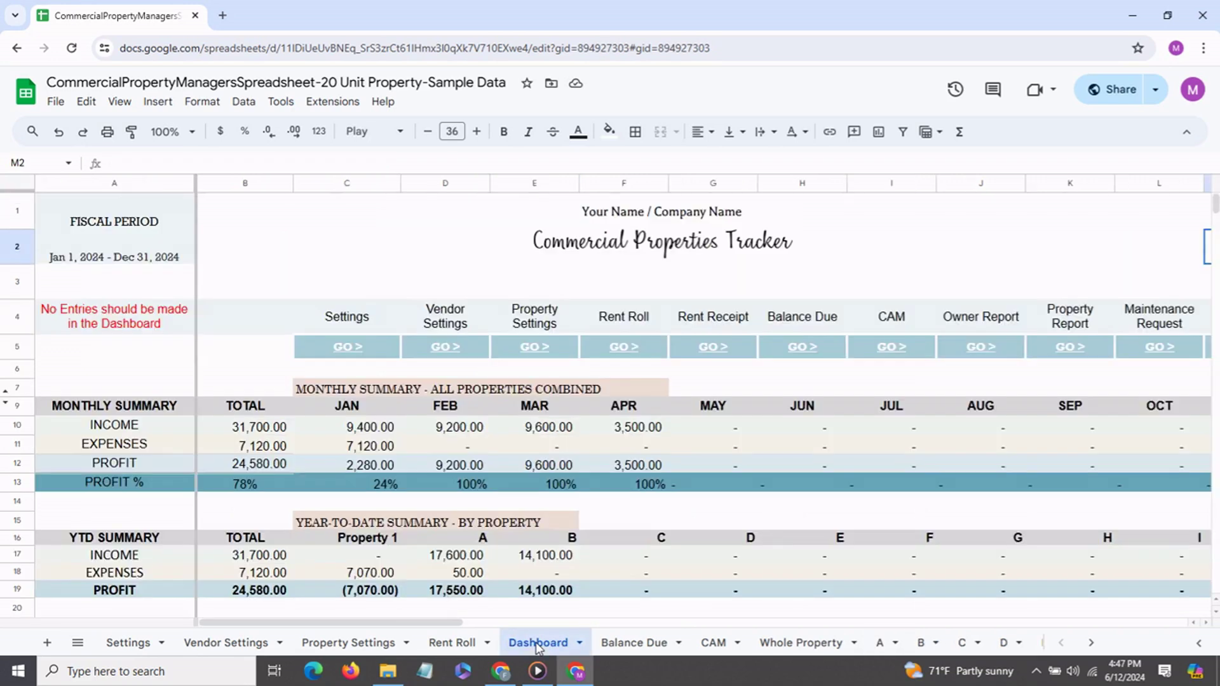
click(633, 433)
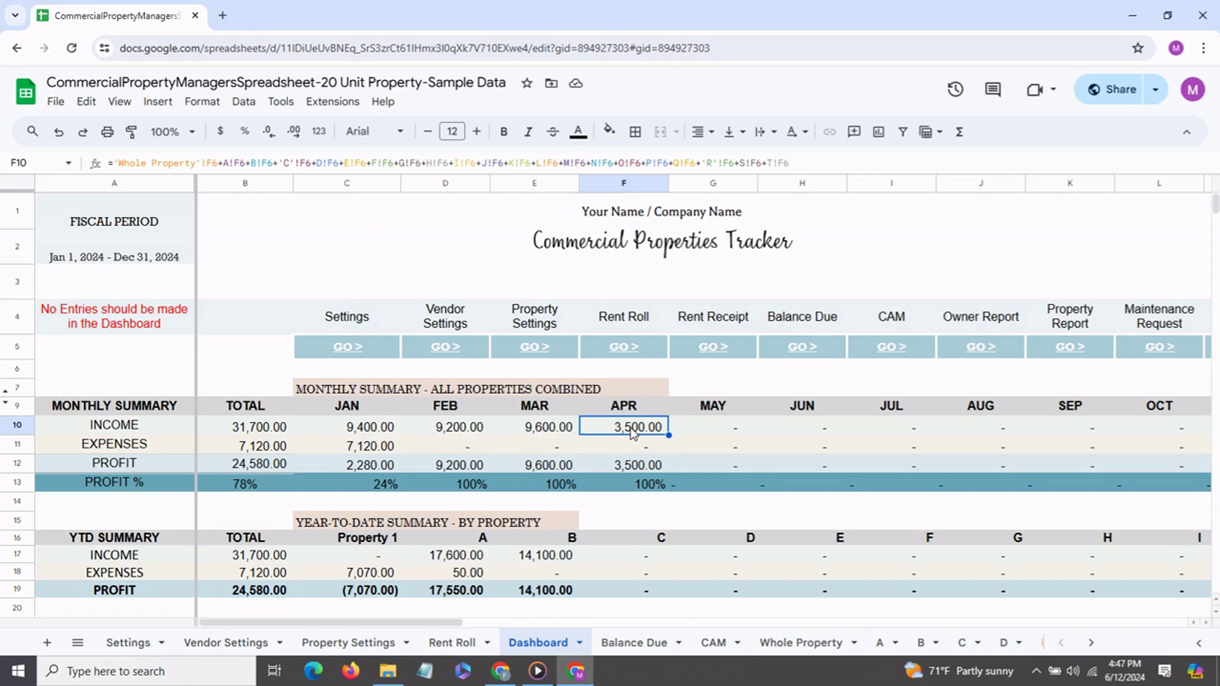
scroll(619, 517, down, 3)
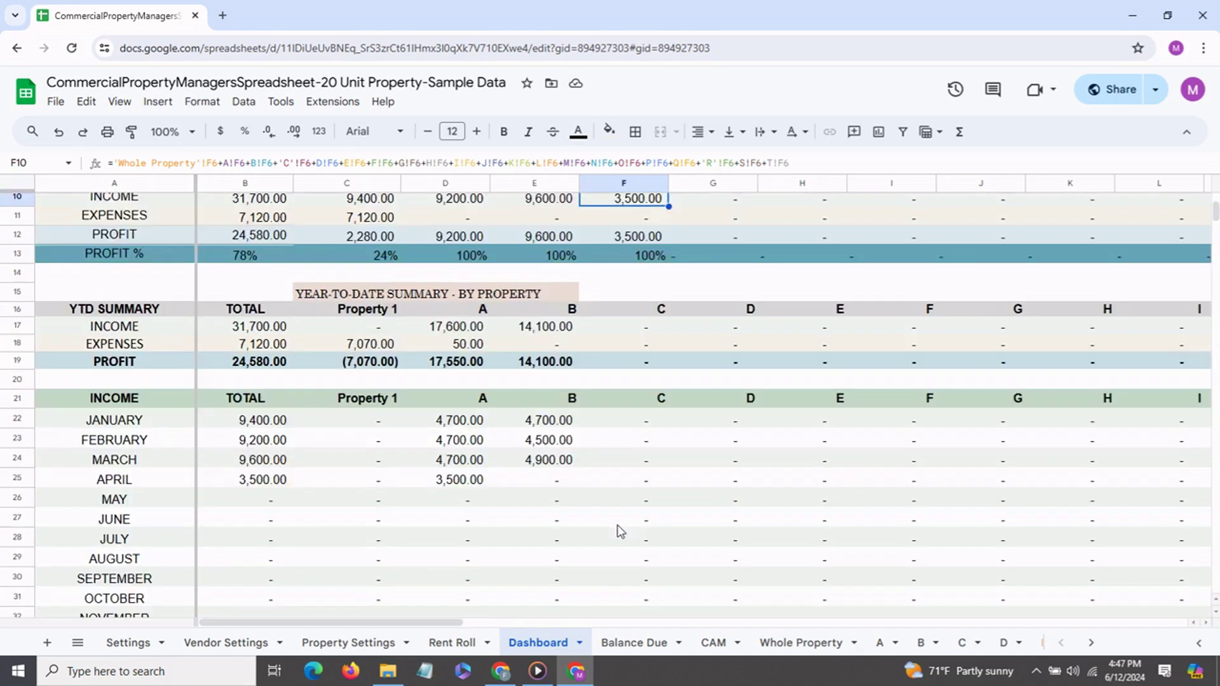
- Check unit A's April income in the Dashboard's income-by-property table
click(466, 483)
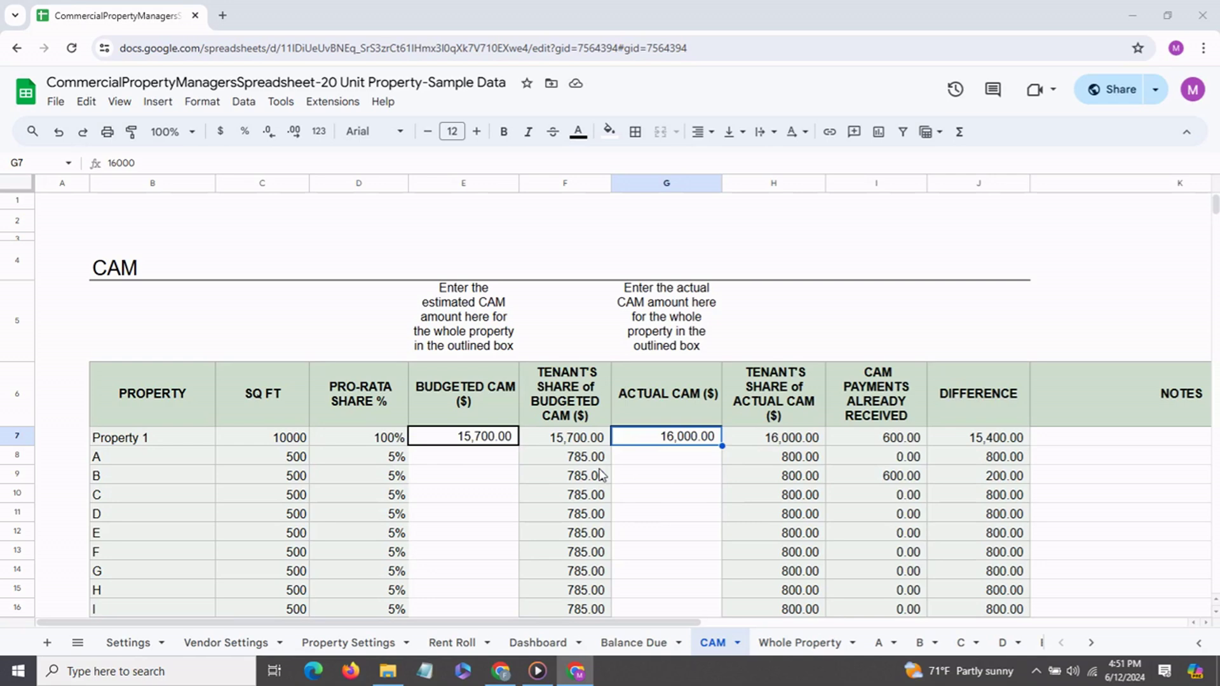
- Examine the CAM sheet's budgeted and actual amounts, unit A's tenant shares, and unit B's payments received and difference
click(787, 464)
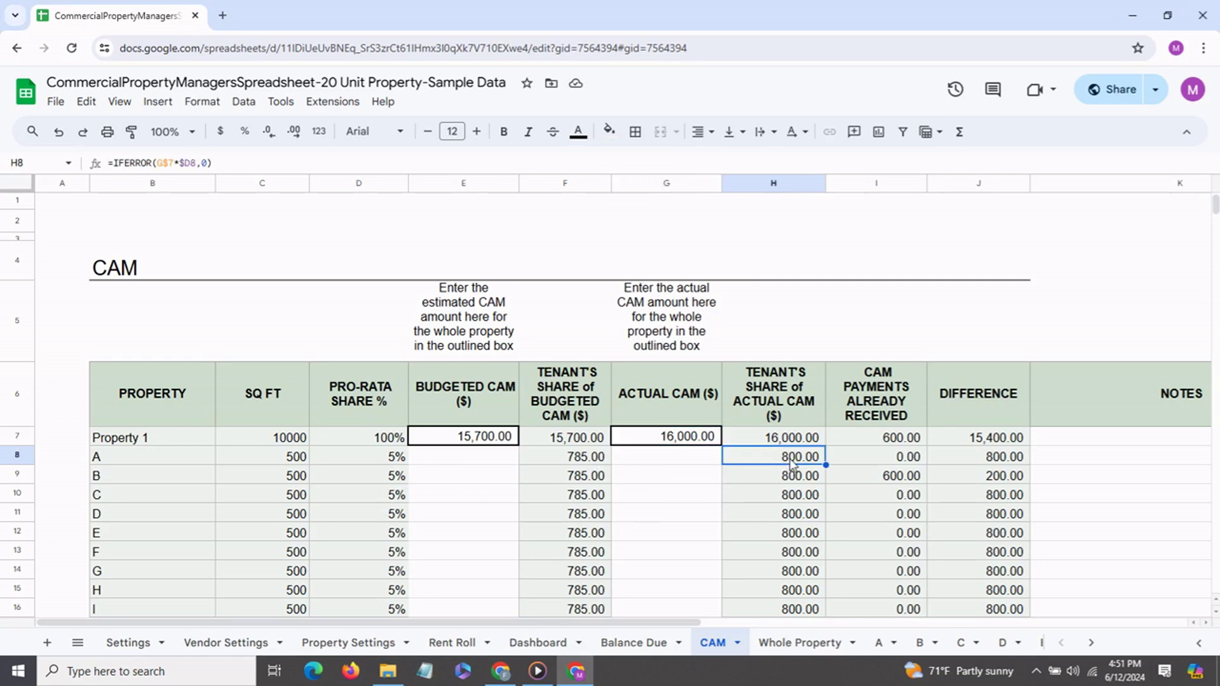
click(902, 480)
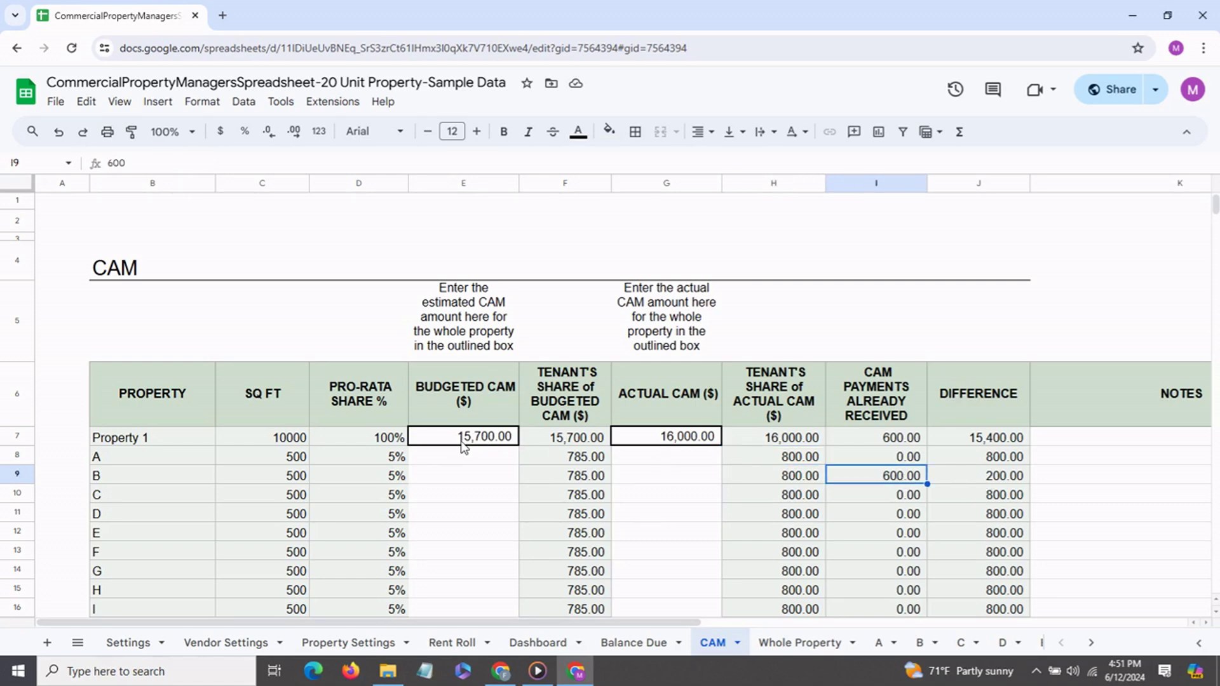
click(462, 442)
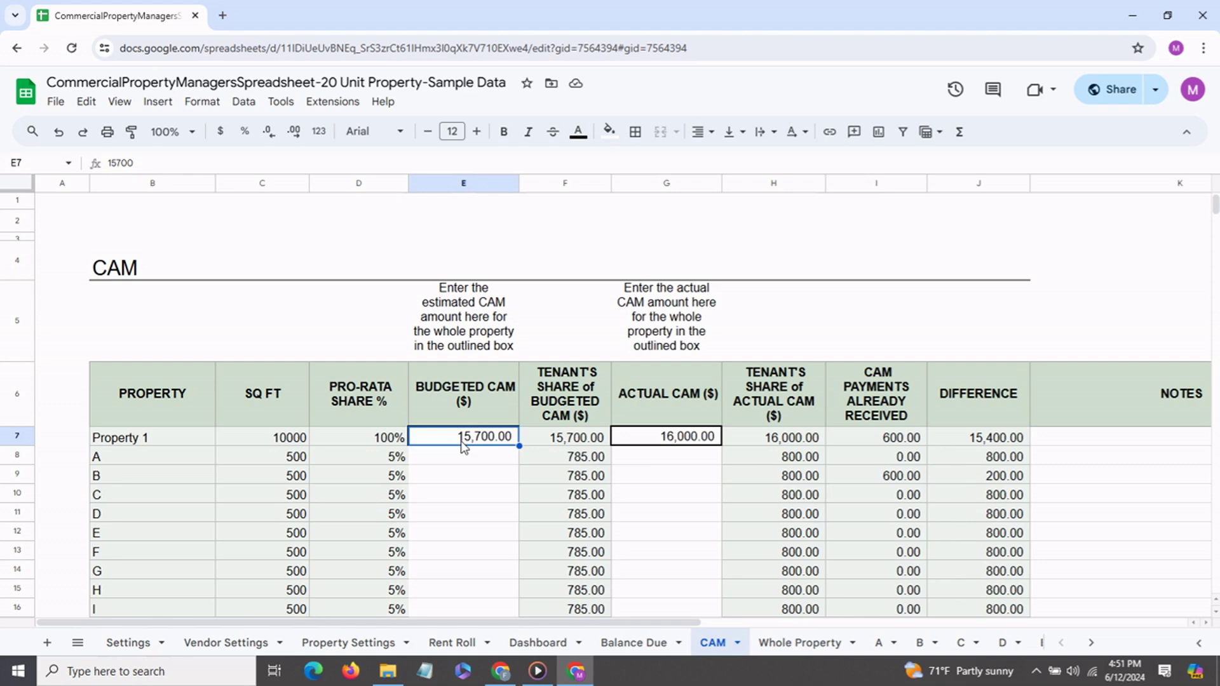
click(665, 439)
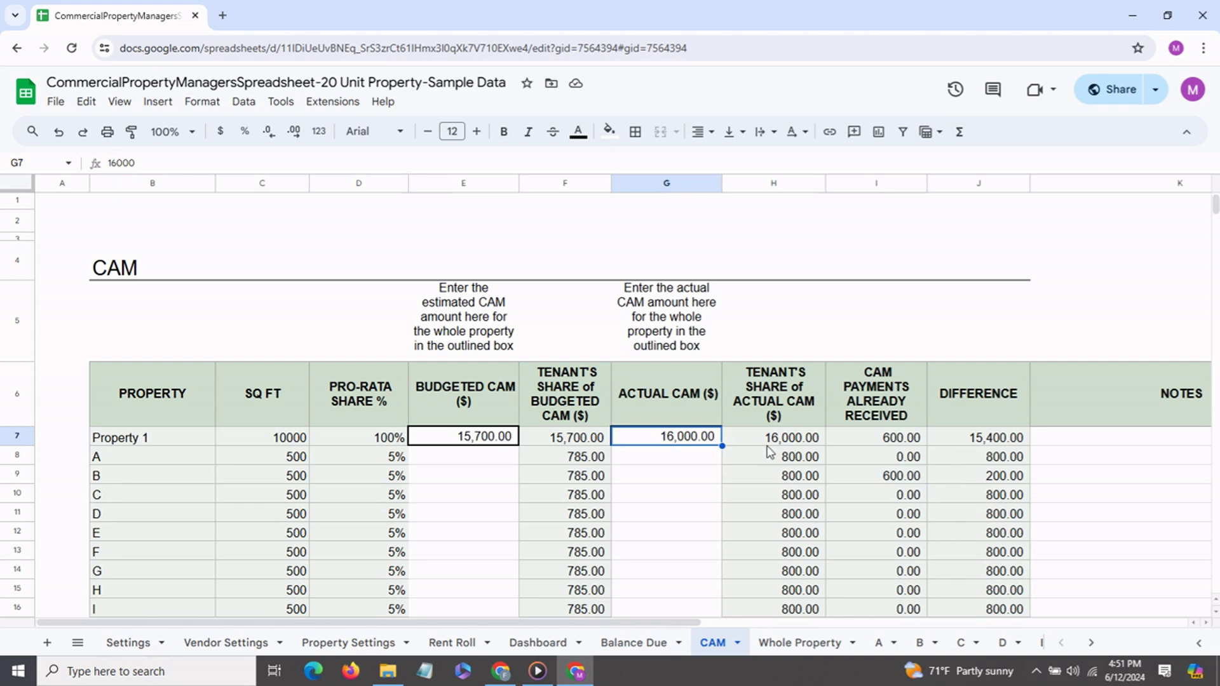
click(584, 462)
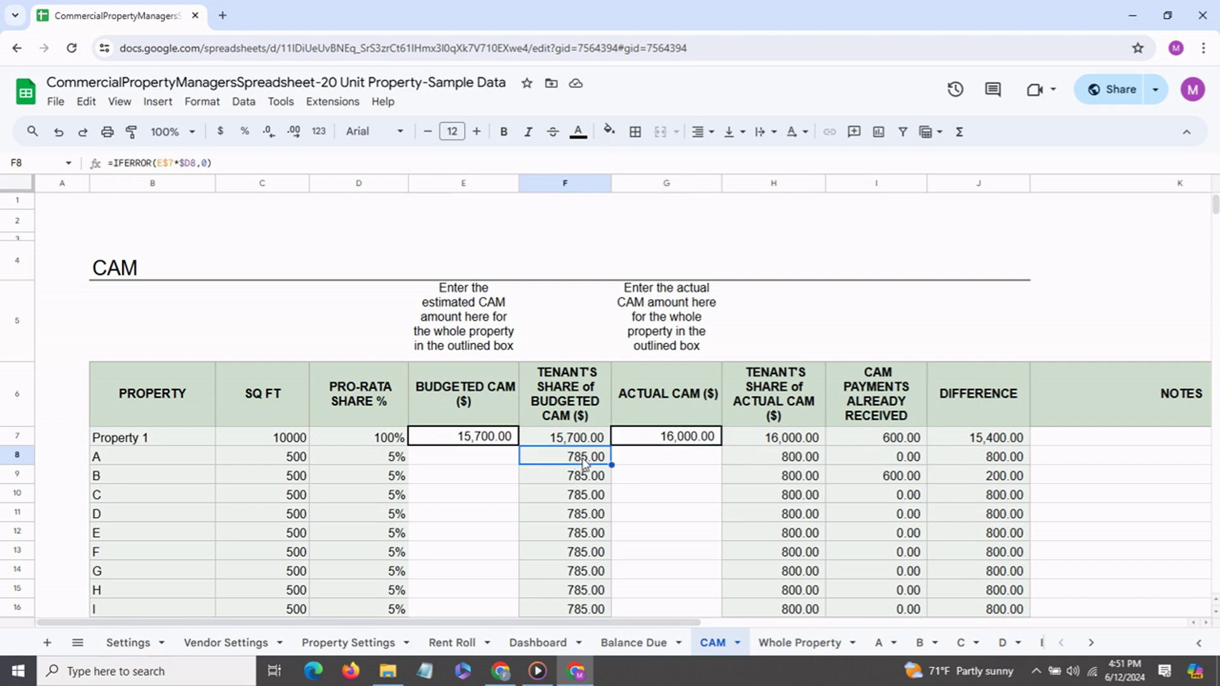
click(773, 460)
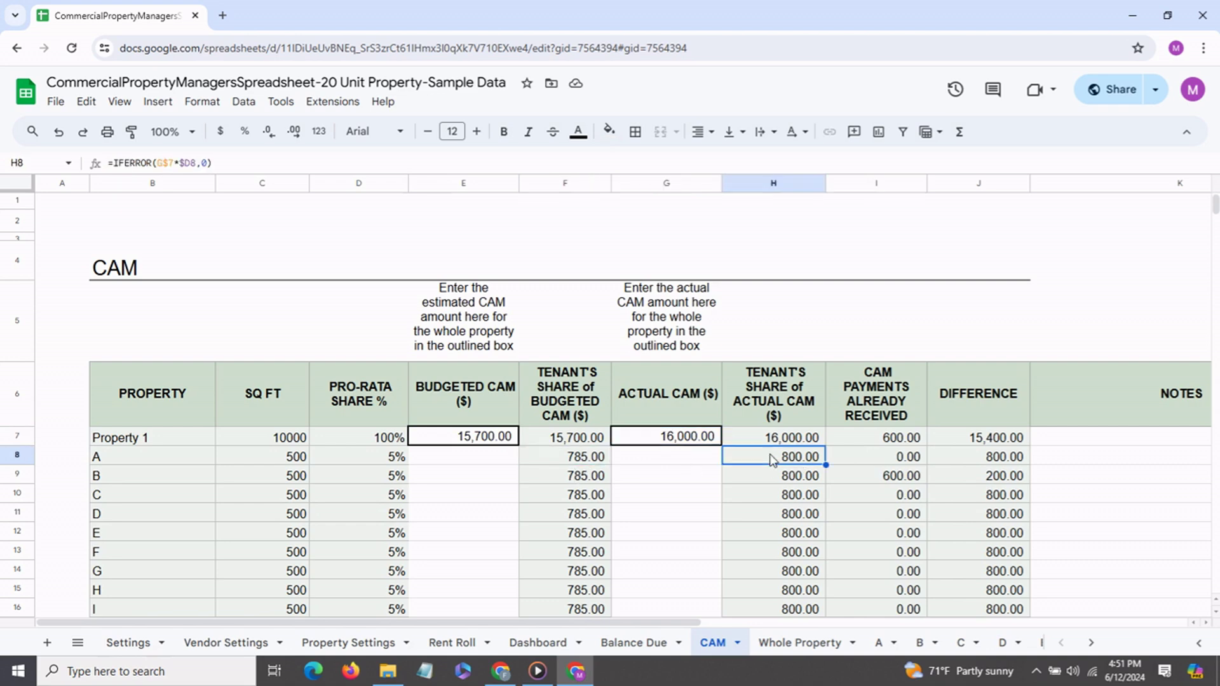
click(888, 482)
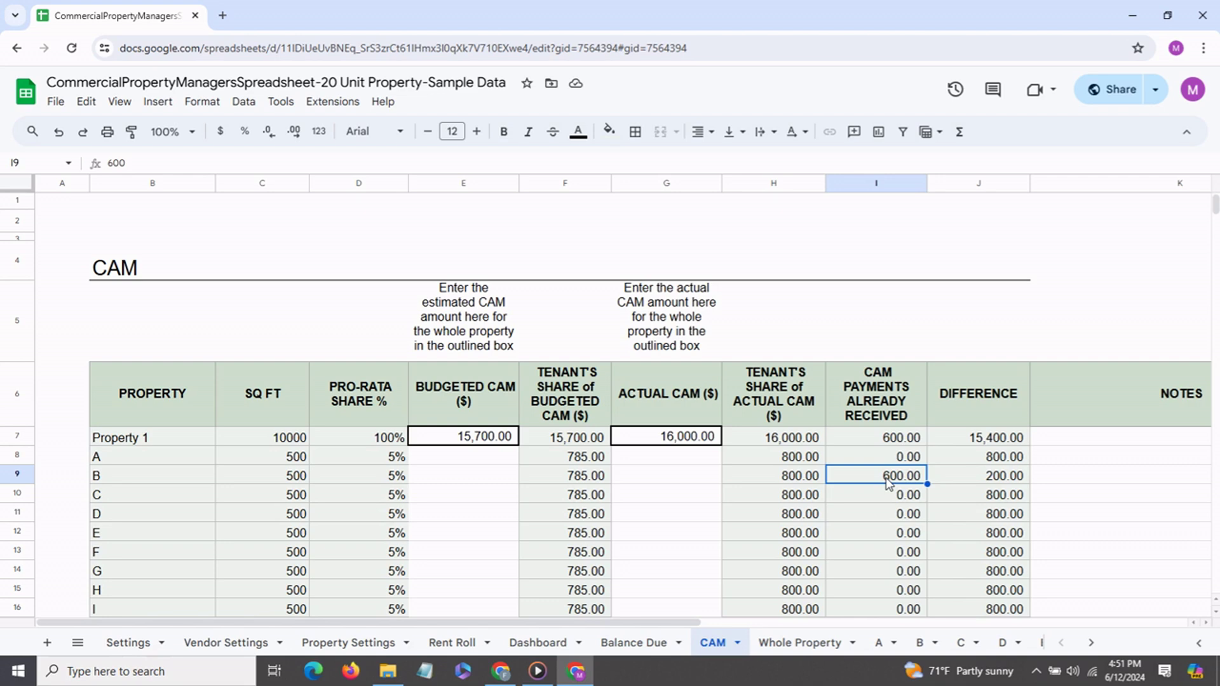
click(978, 481)
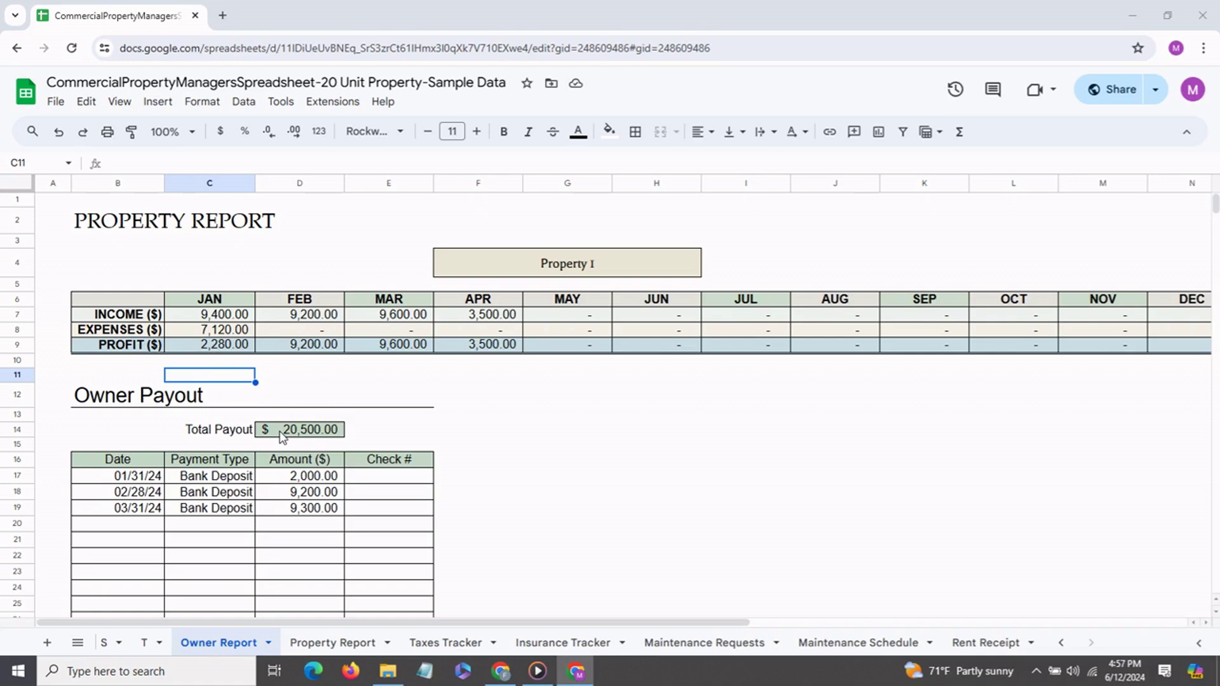
- Review the month selector and the January income, expenses and landlord payouts in property A's Property Report
click(92, 227)
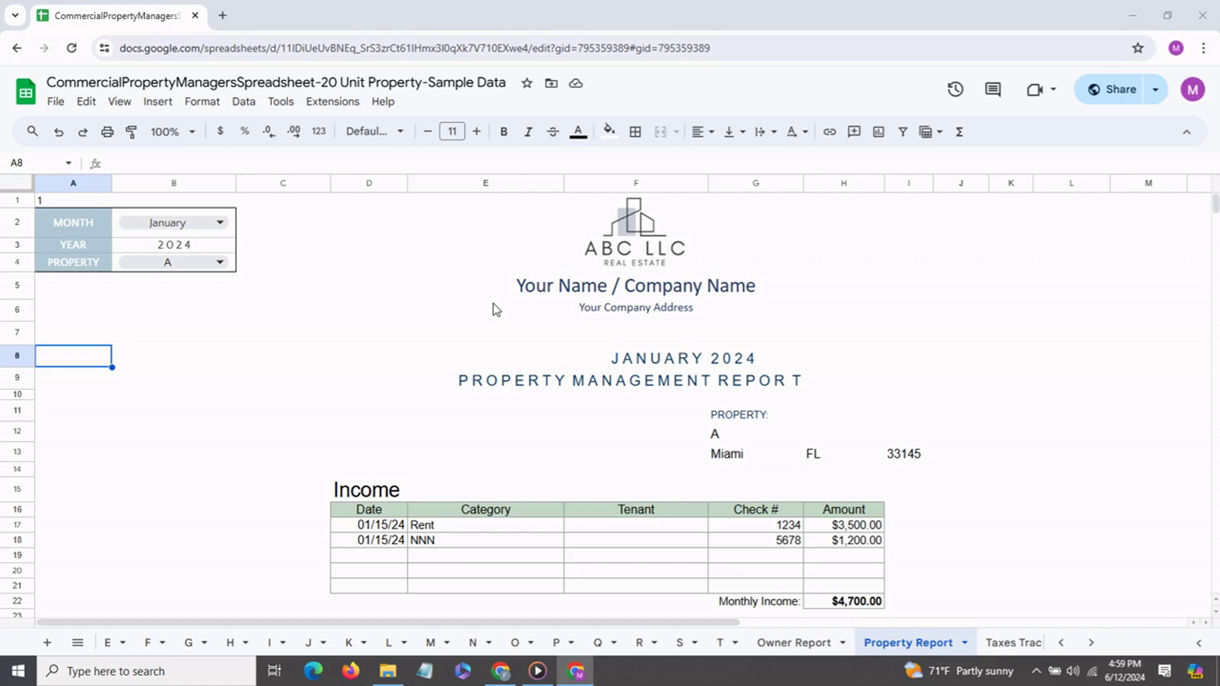
click(223, 227)
click(333, 237)
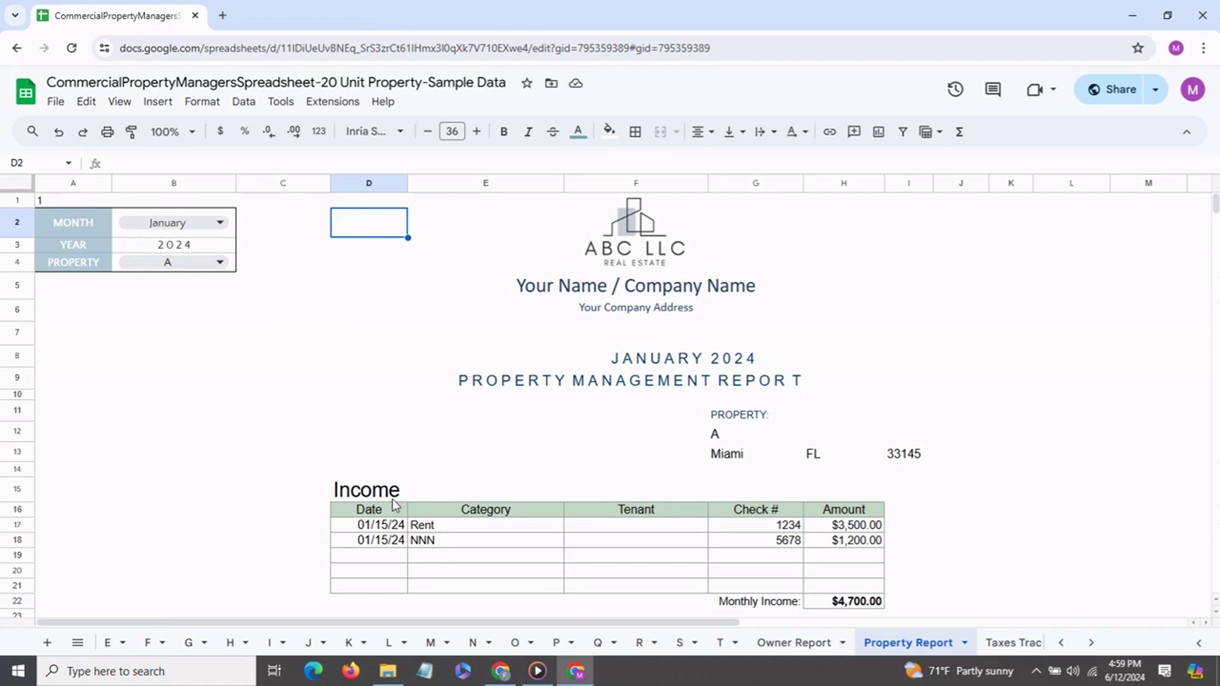
scroll(395, 504, down, 5)
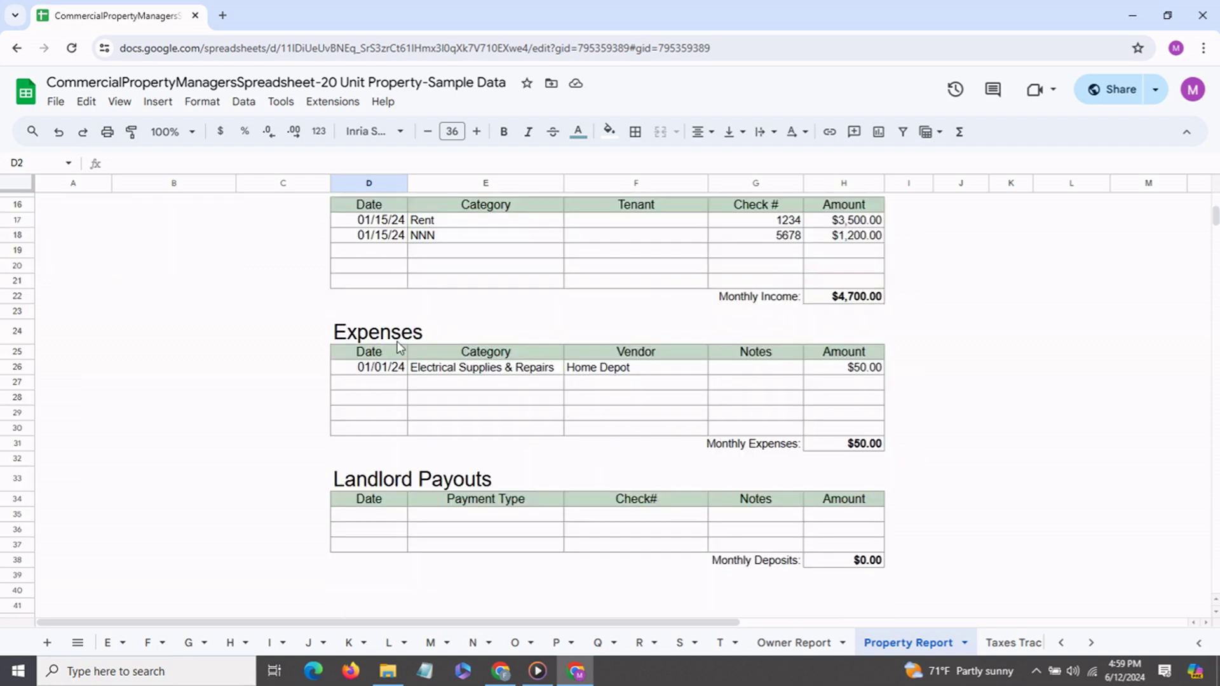
scroll(392, 359, up, 3)
scroll(390, 364, up, 3)
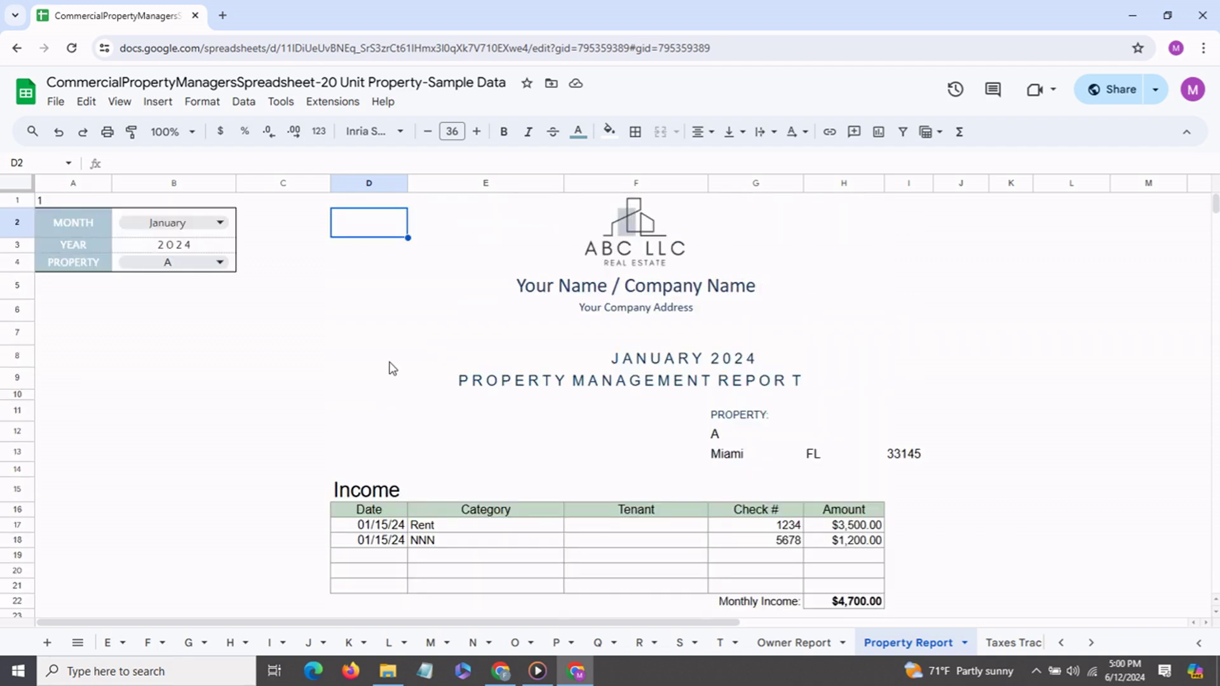
- Switch the Property Report to property B and review its January income and expenses
click(220, 263)
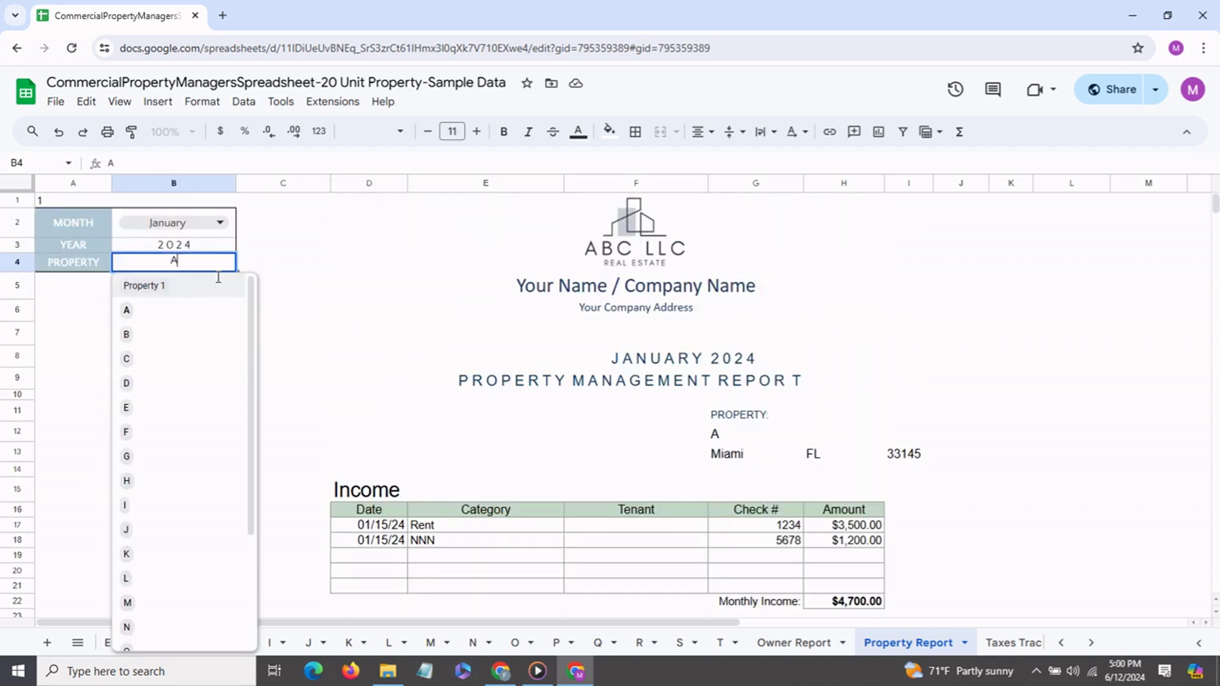
click(136, 340)
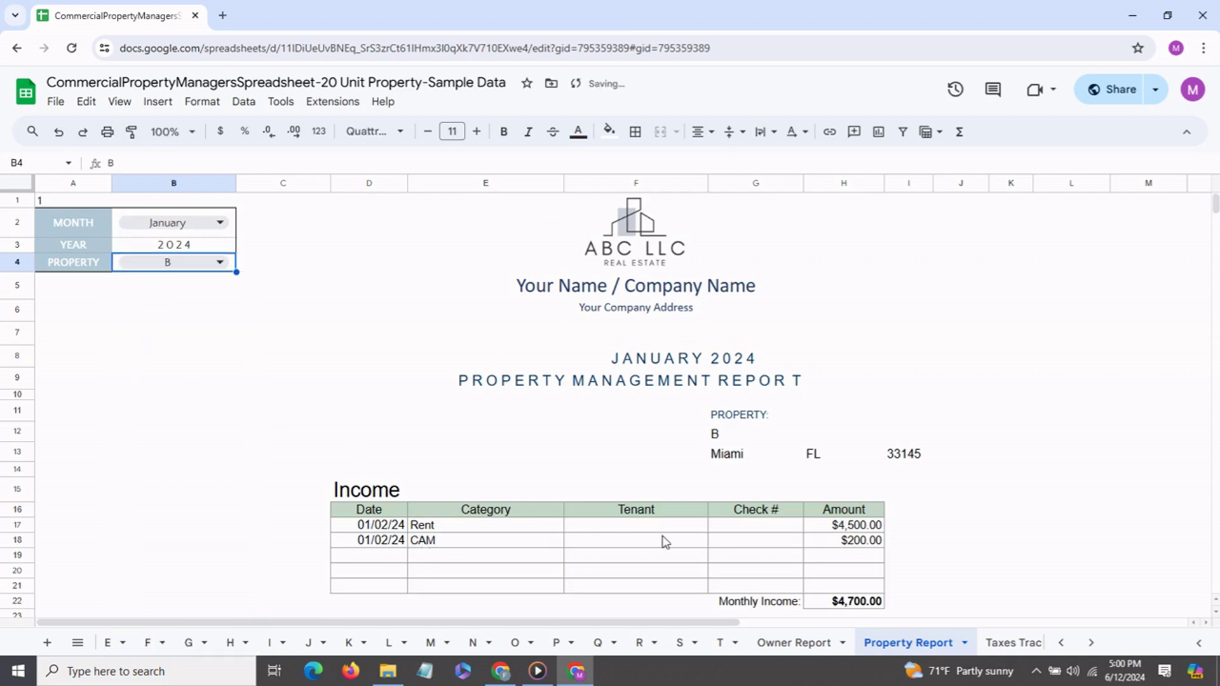
scroll(762, 546, down, 3)
scroll(762, 546, down, 2)
scroll(762, 546, up, 5)
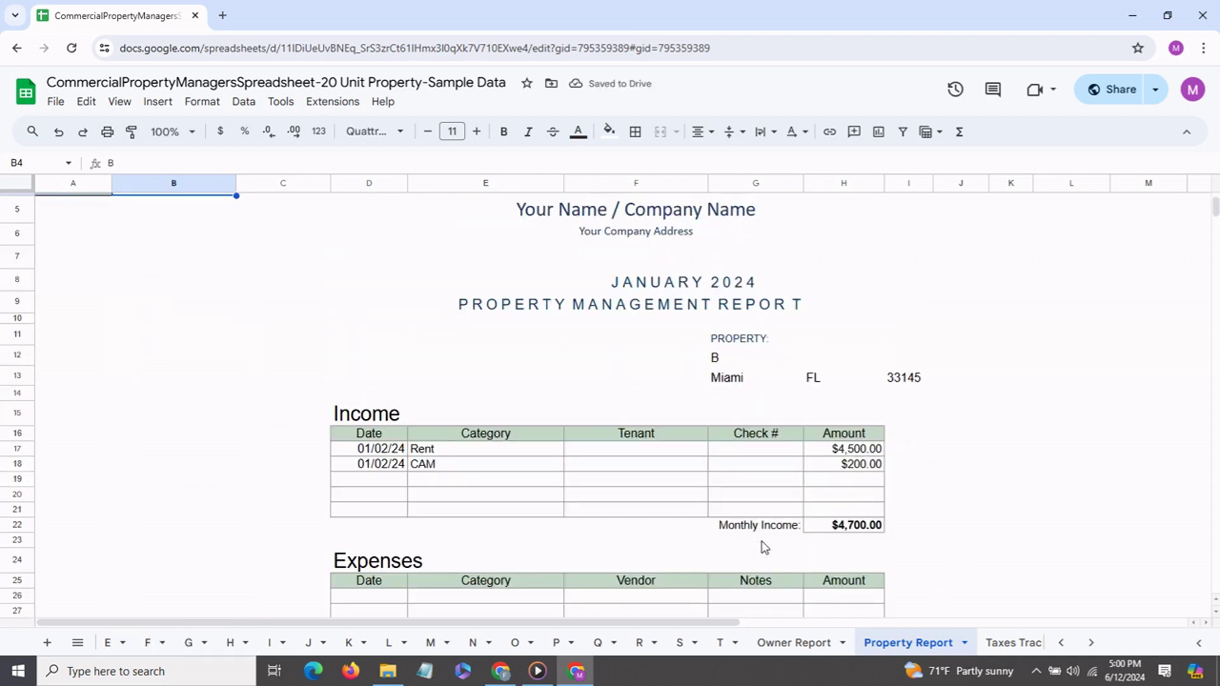
- Set the Property Report's property back to A
click(222, 263)
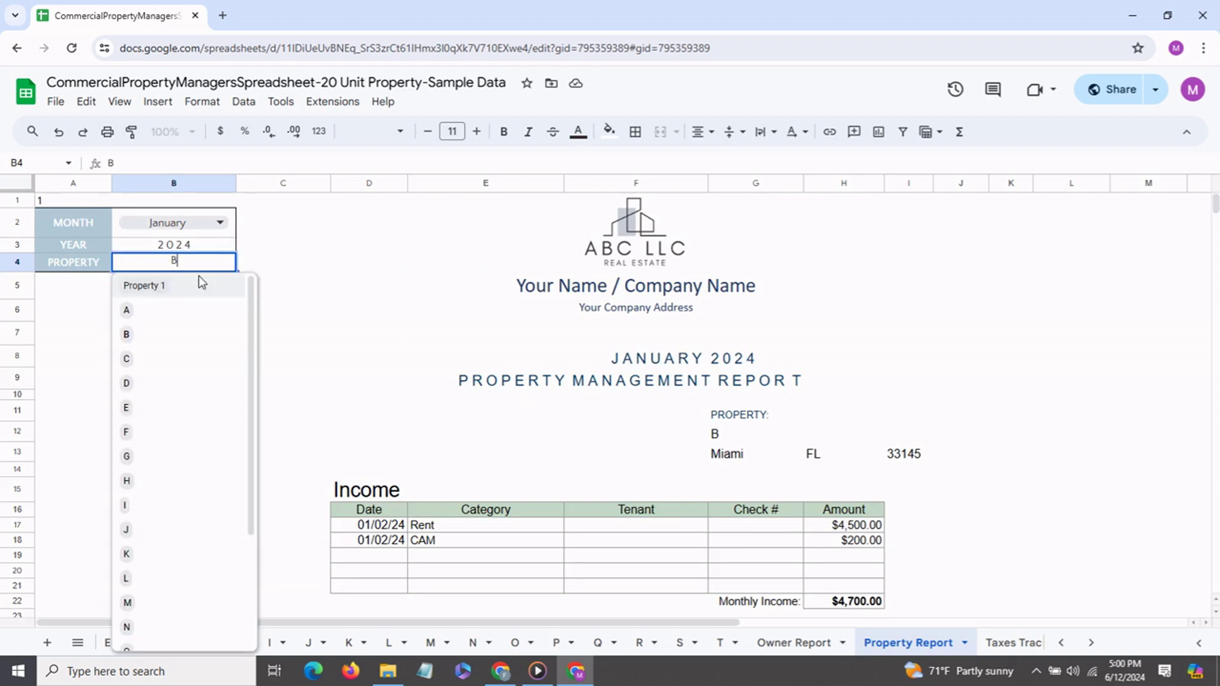
click(148, 317)
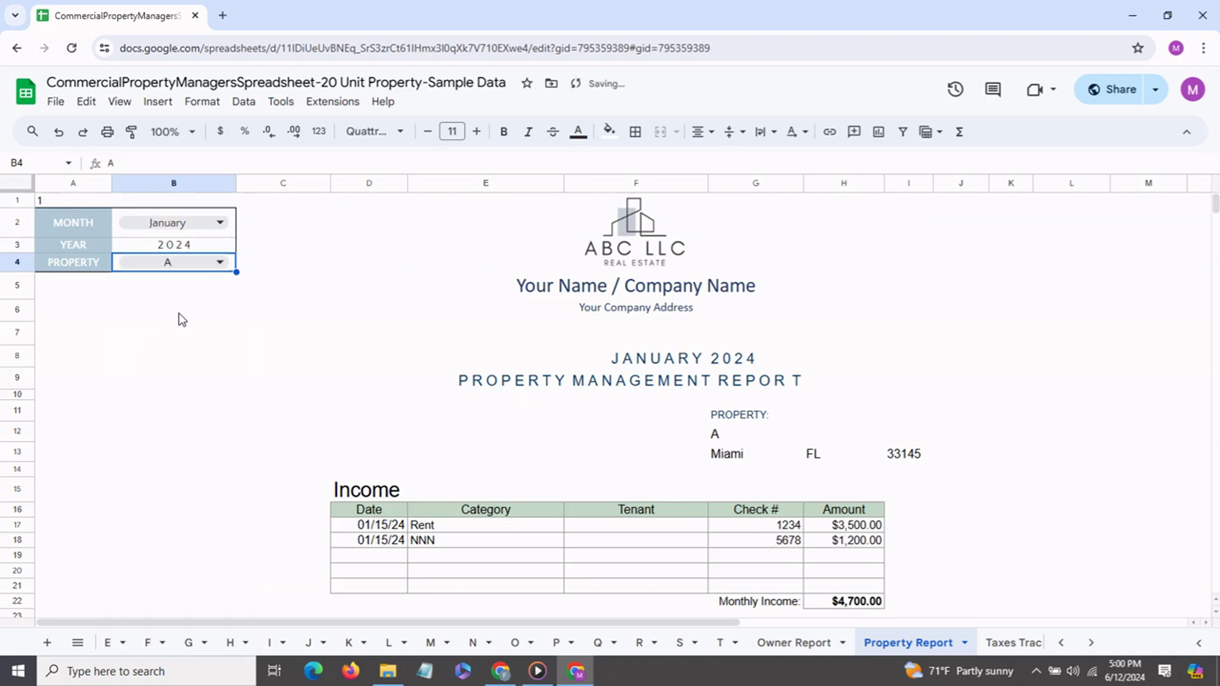
- Set property G's tax due date to July 7, 2024 in the Taxes Tracker
key(ctrl+Down)
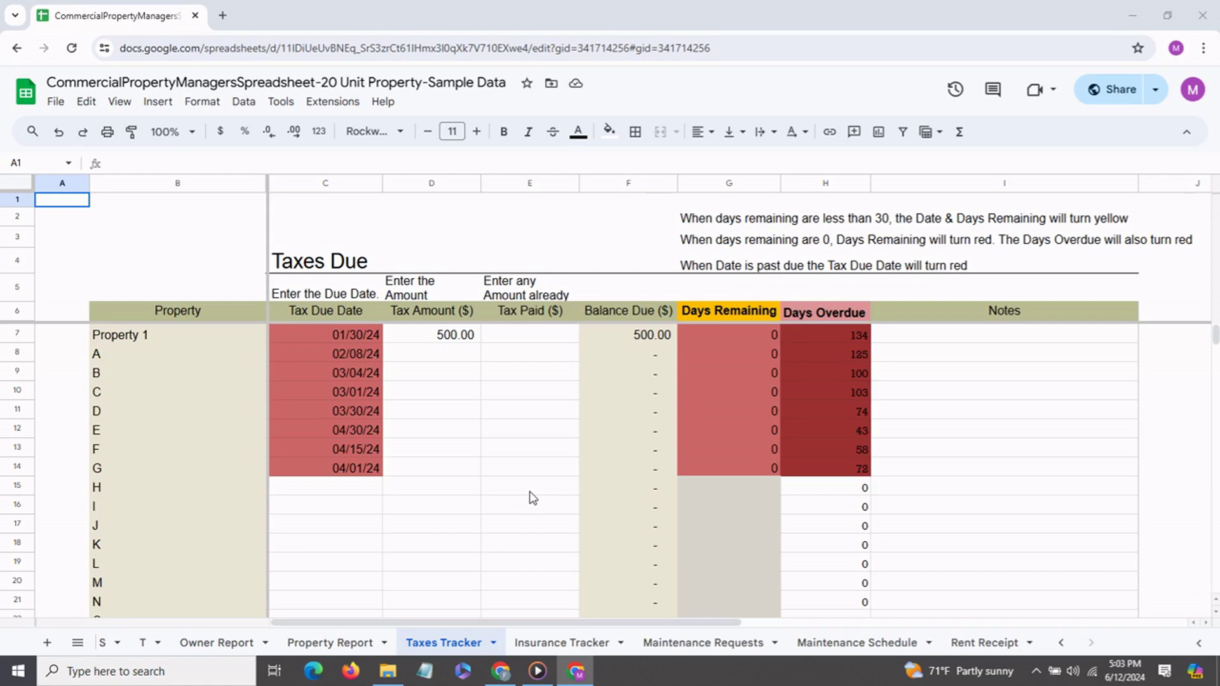
click(346, 471)
text(jul)
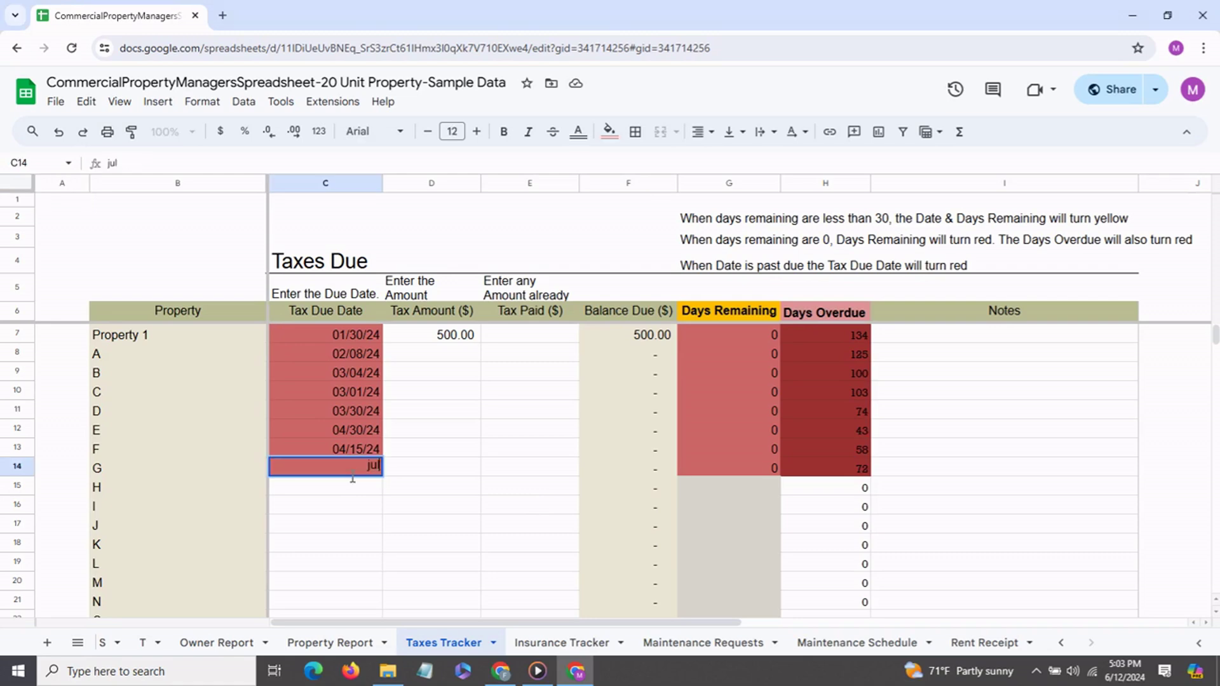
text( 7)
key(Return)
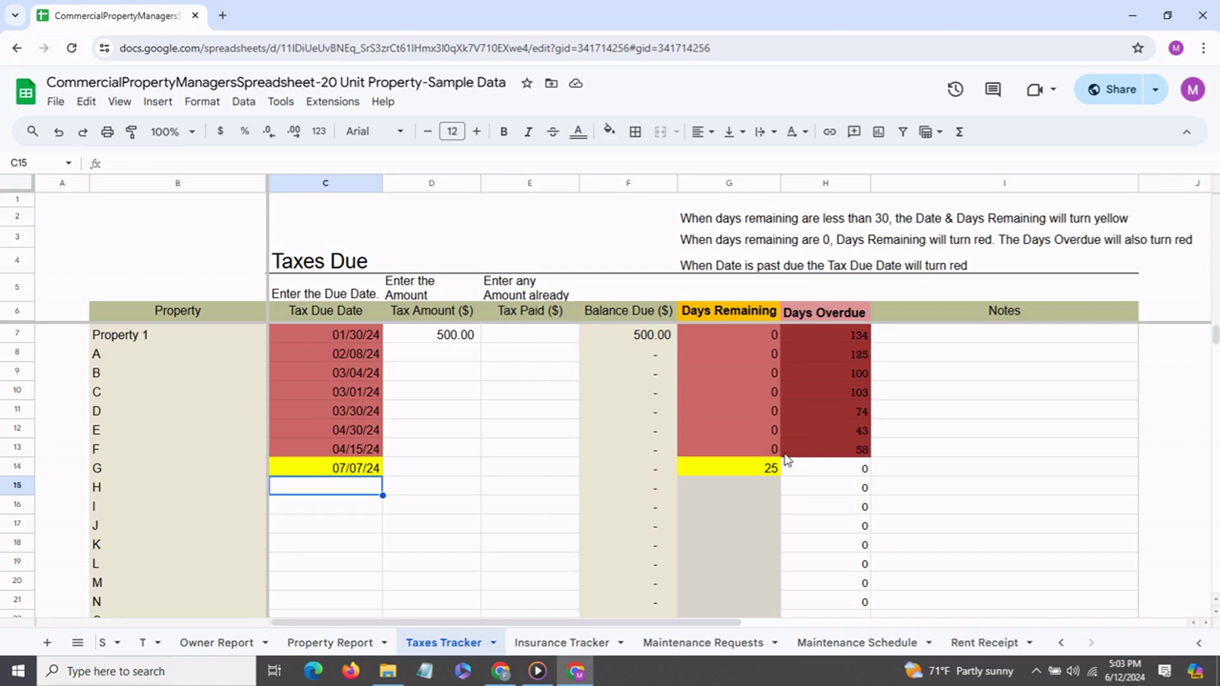
click(368, 470)
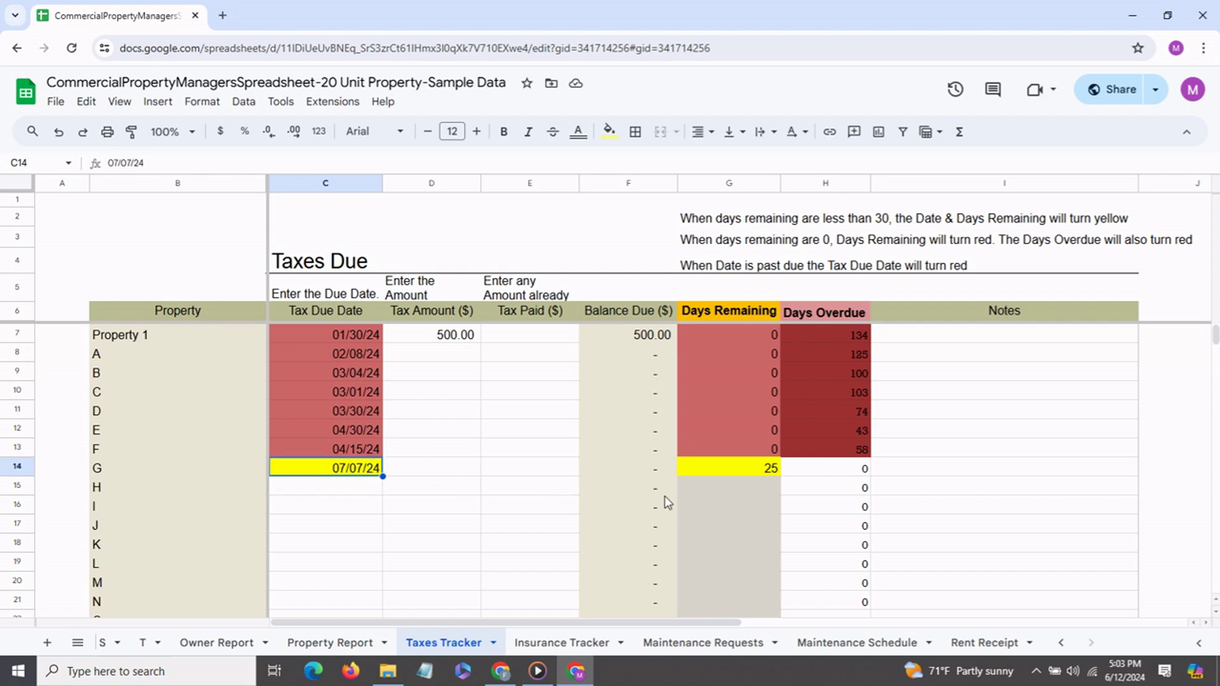
- Check Property 1's tax amount, tax paid and balance due in the Taxes Tracker
click(449, 339)
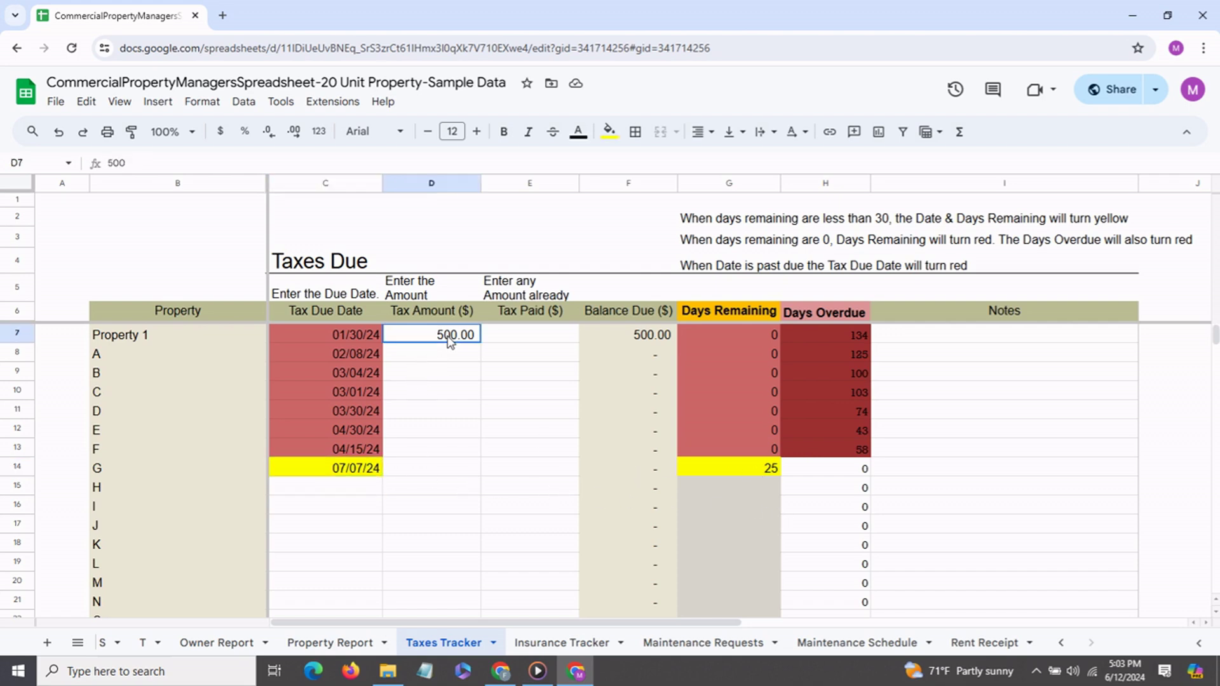
click(521, 336)
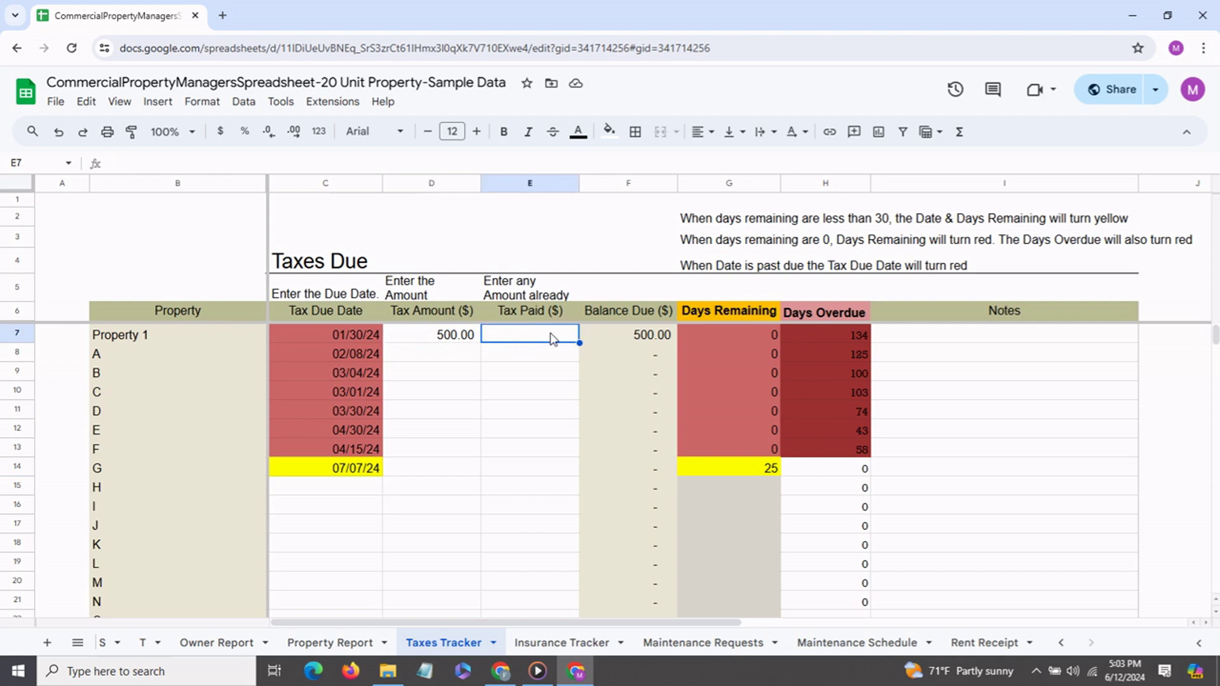
click(612, 334)
- Set property G's insurance due date to August 8, 2024 in the Insurance Tracker
key(ctrl+shift+Page_Down)
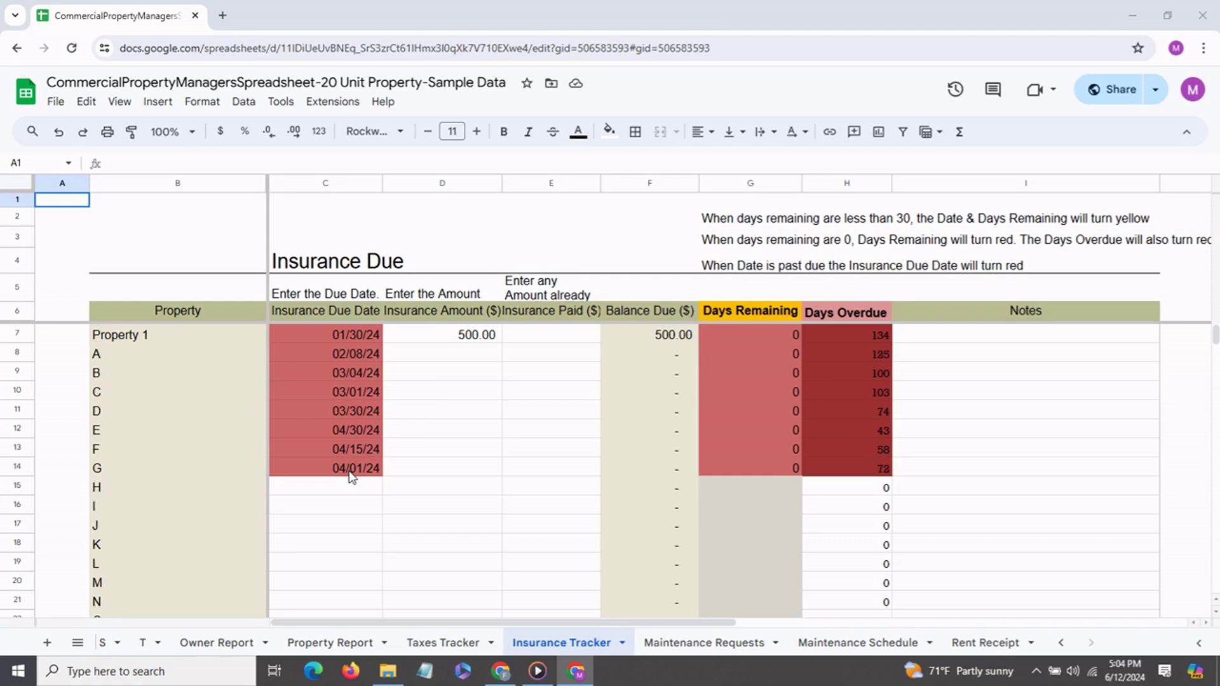
click(351, 473)
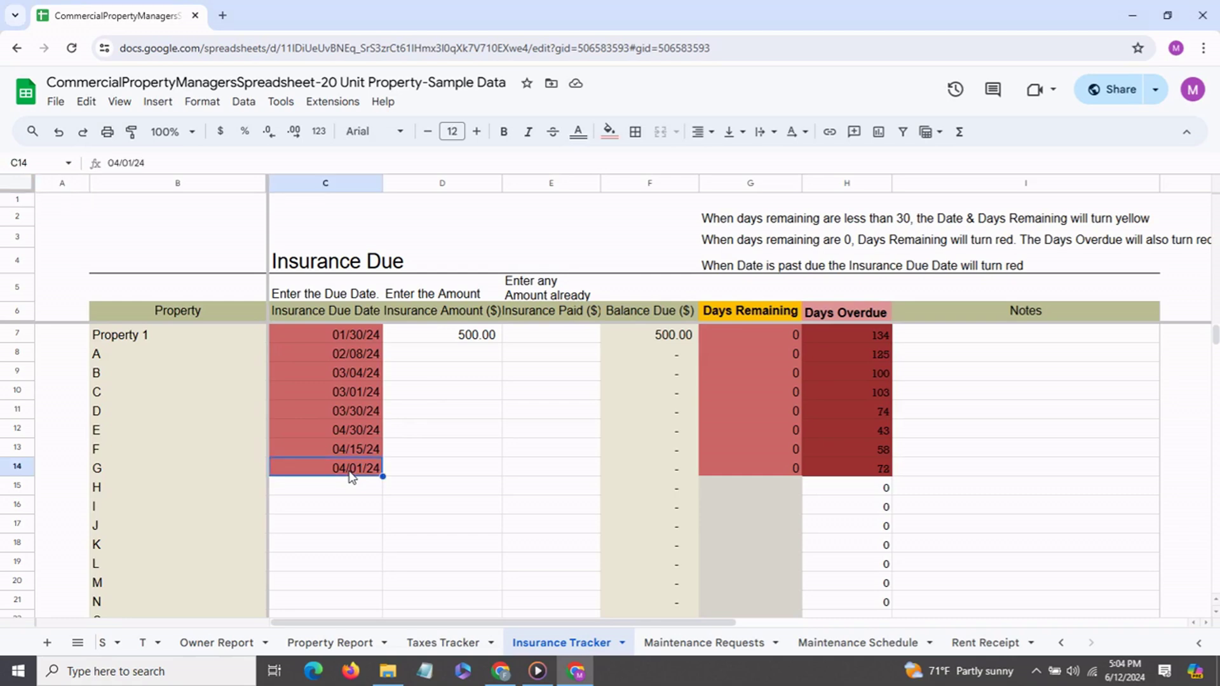
text(08/08/24)
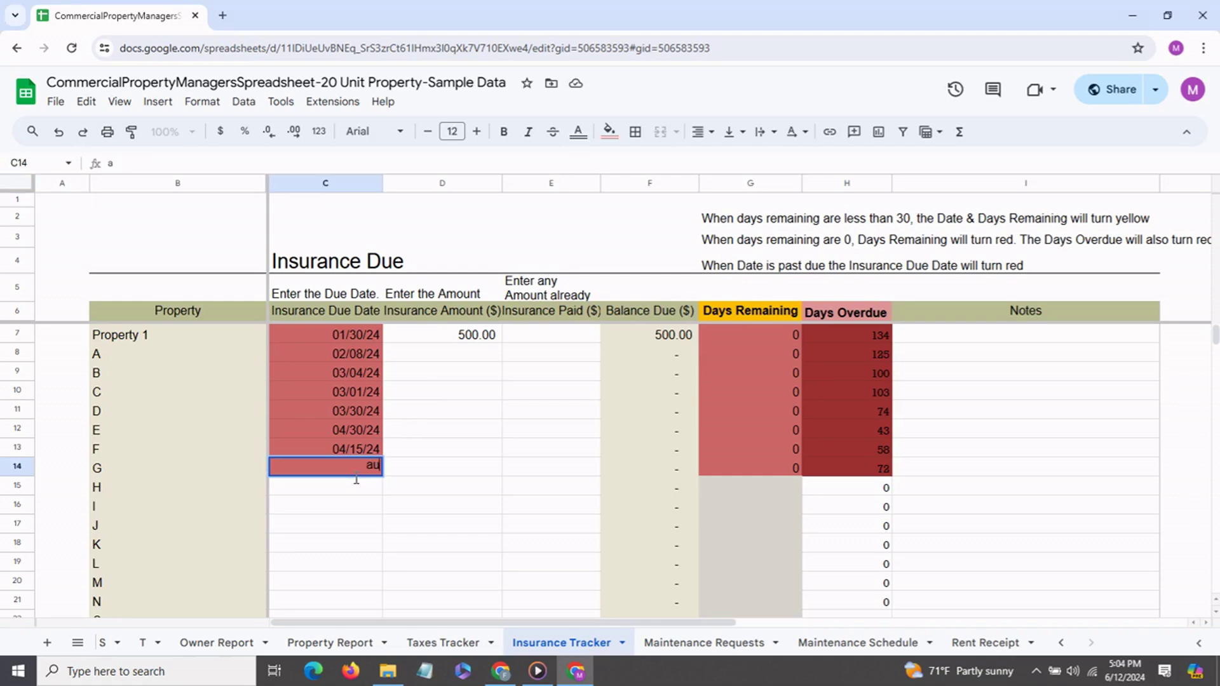
key(Return)
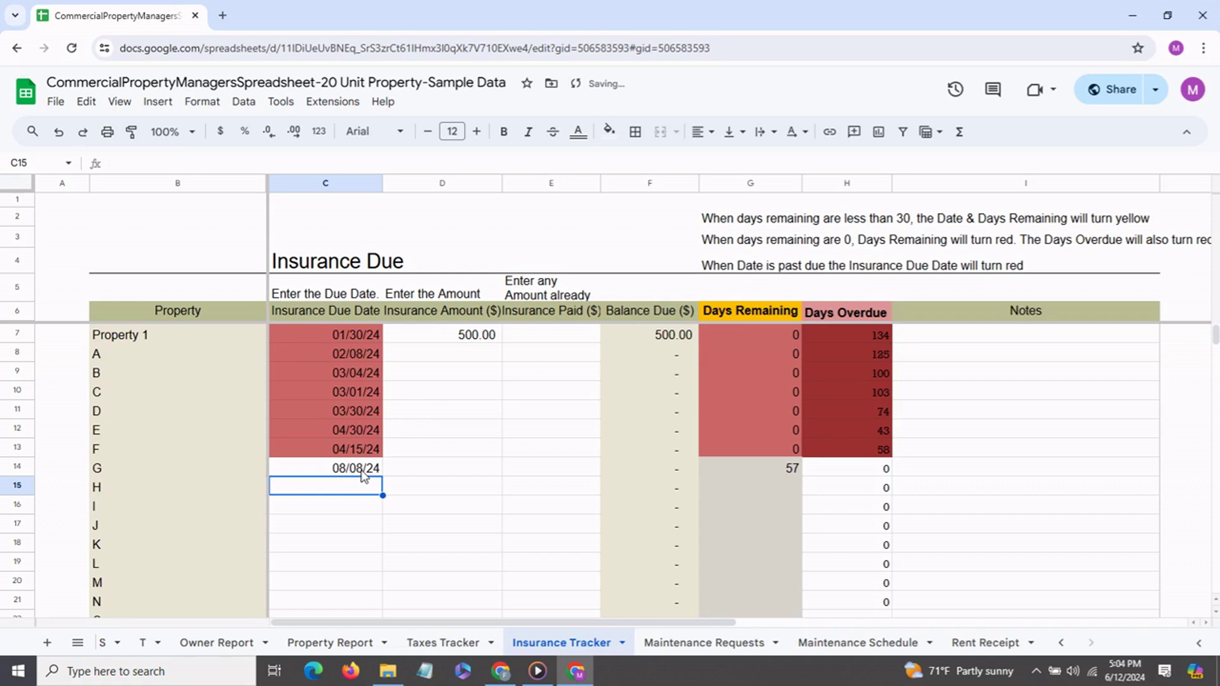
- Change property G's insurance due date to June 30, 2024
click(365, 475)
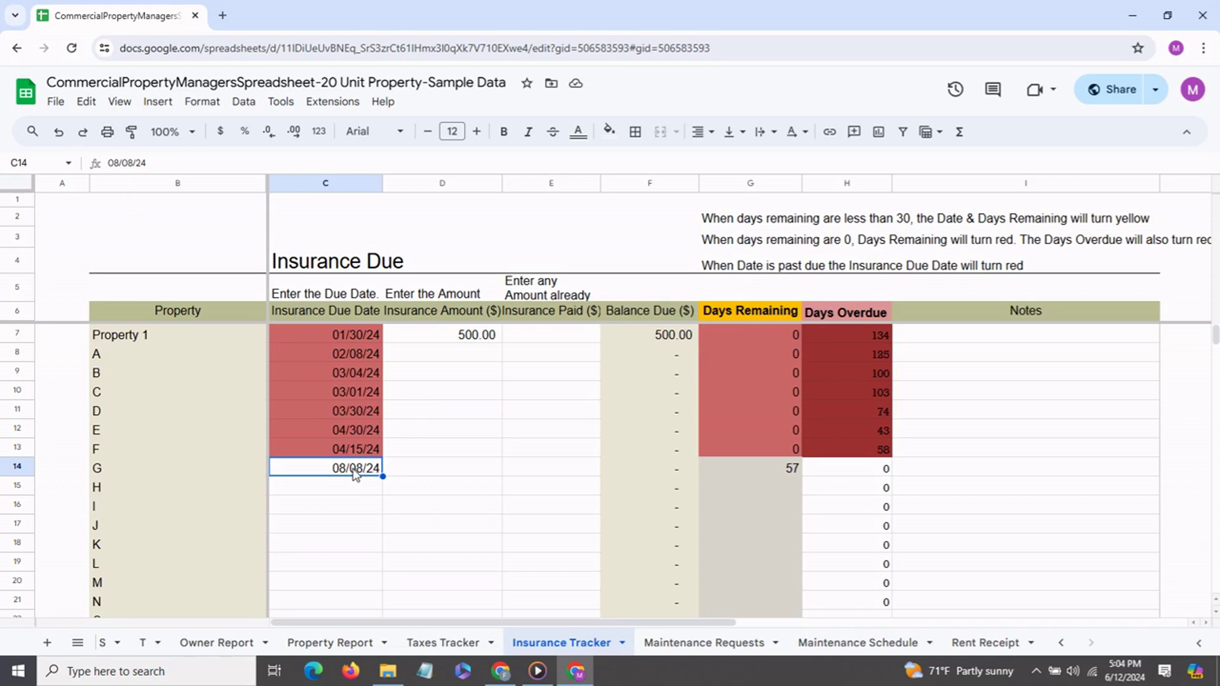
text(jun 30)
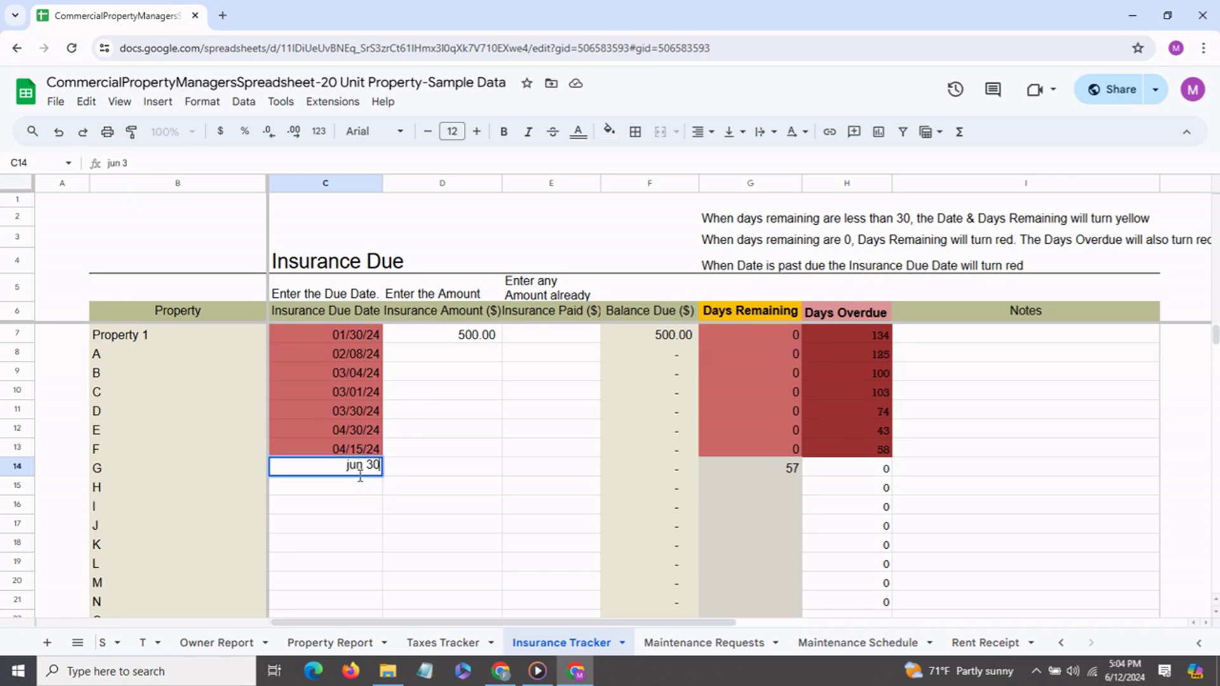
key(Return)
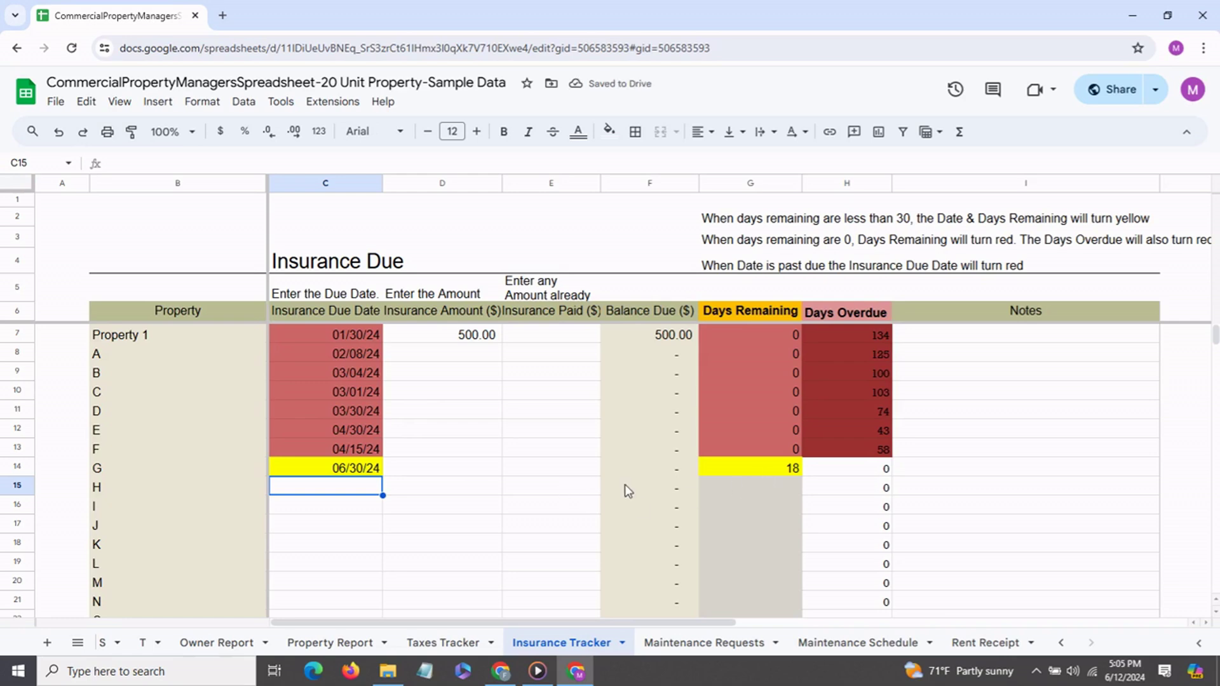
- Start a new request for property B below the existing entry on the Maintenance Requests sheet
key(ctrl+Page_Down)
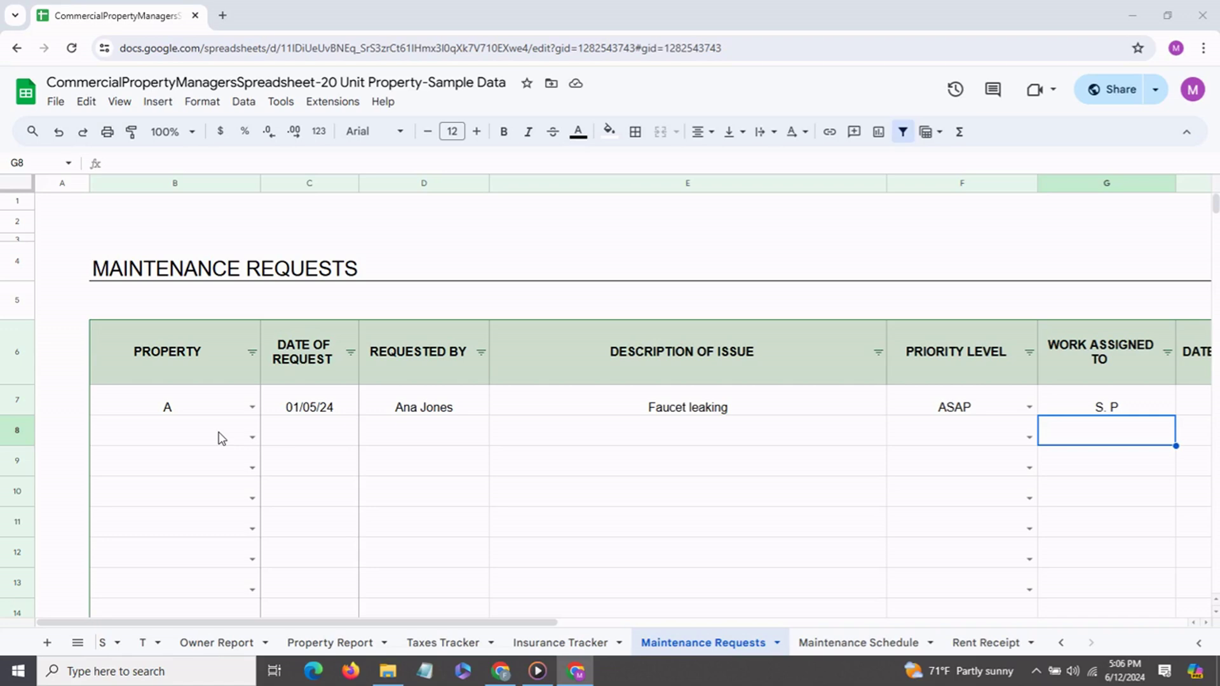
click(251, 437)
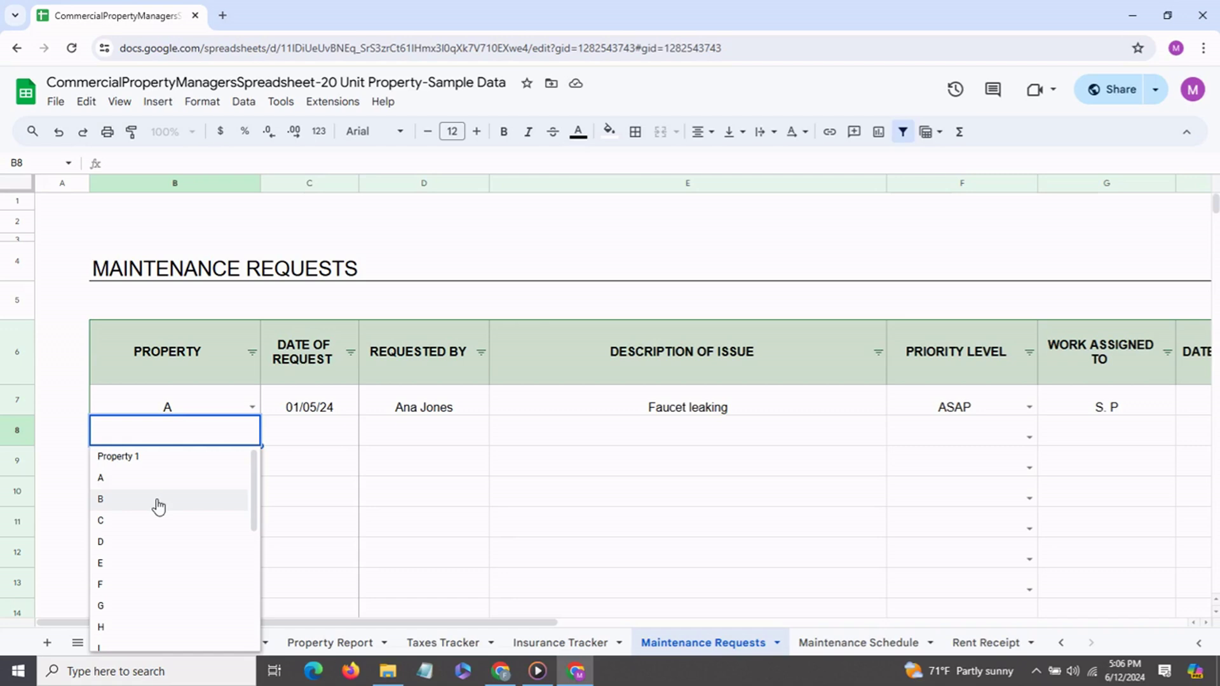
click(152, 499)
click(324, 437)
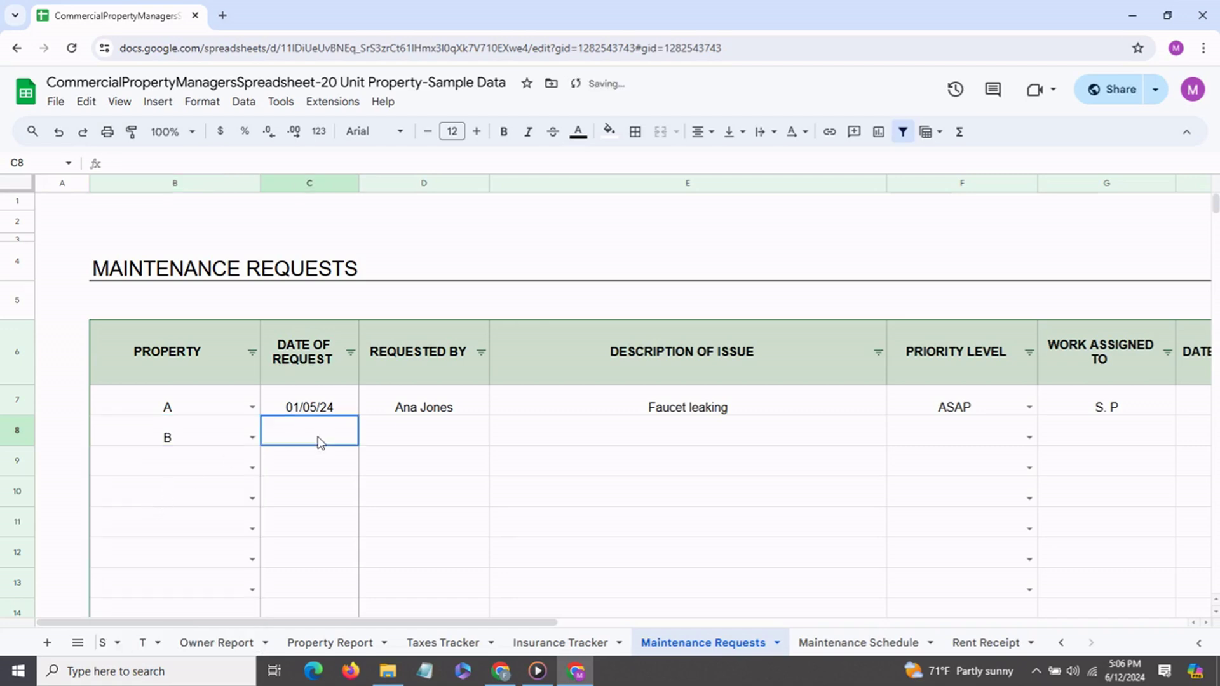
click(390, 442)
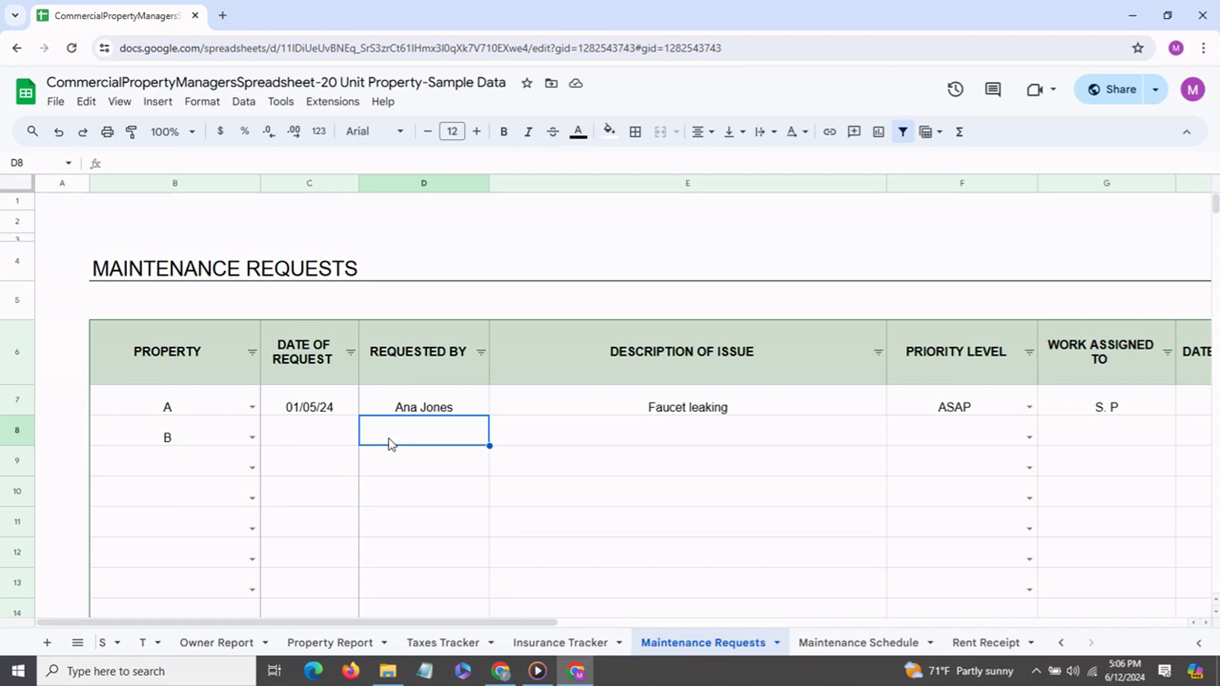
click(607, 437)
- Set the priority level of property A's faucet leaking request to As time permits
click(638, 412)
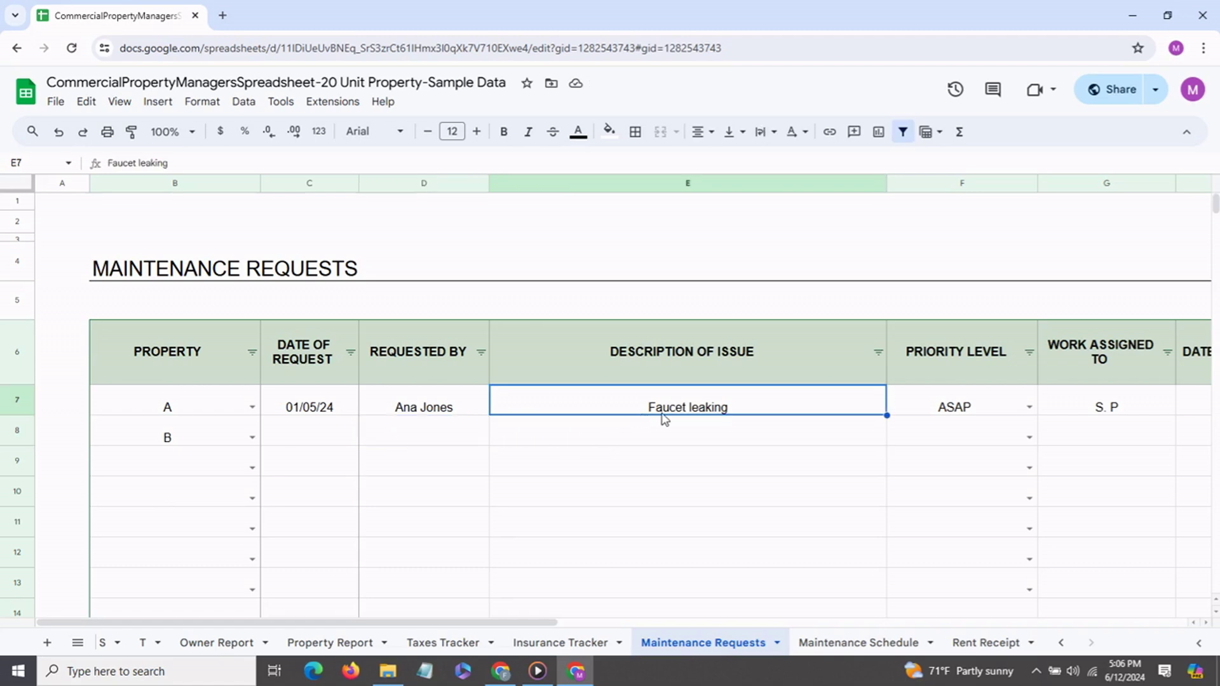
click(1029, 408)
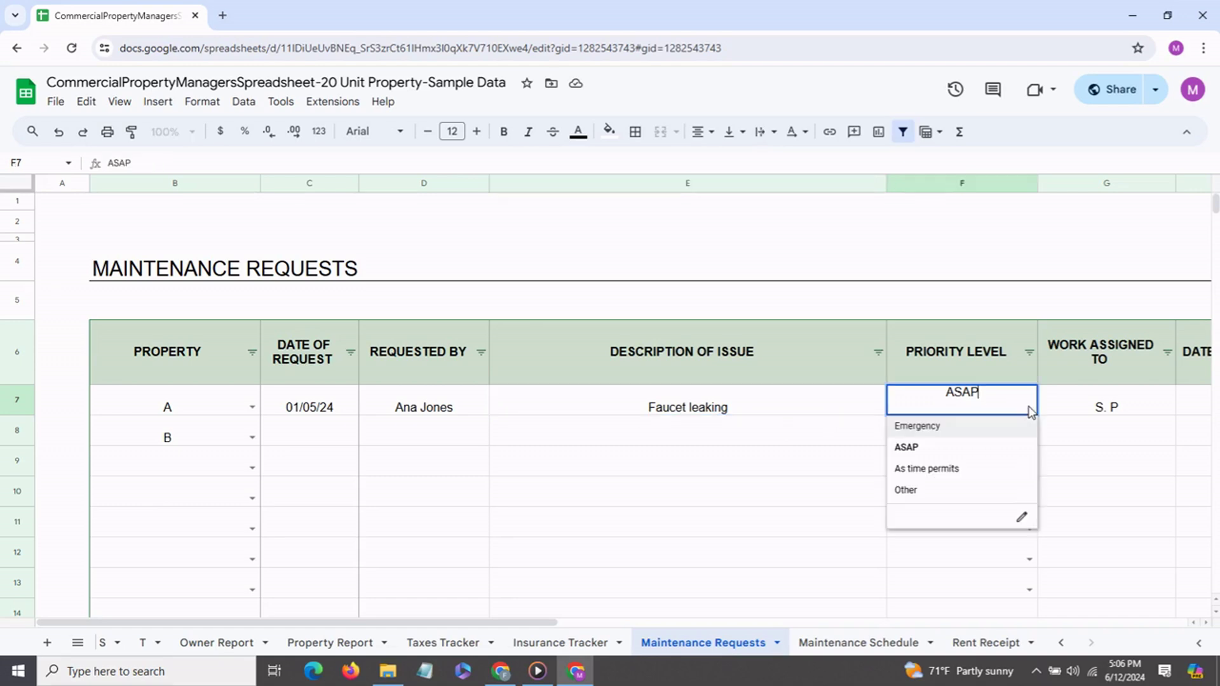
click(930, 470)
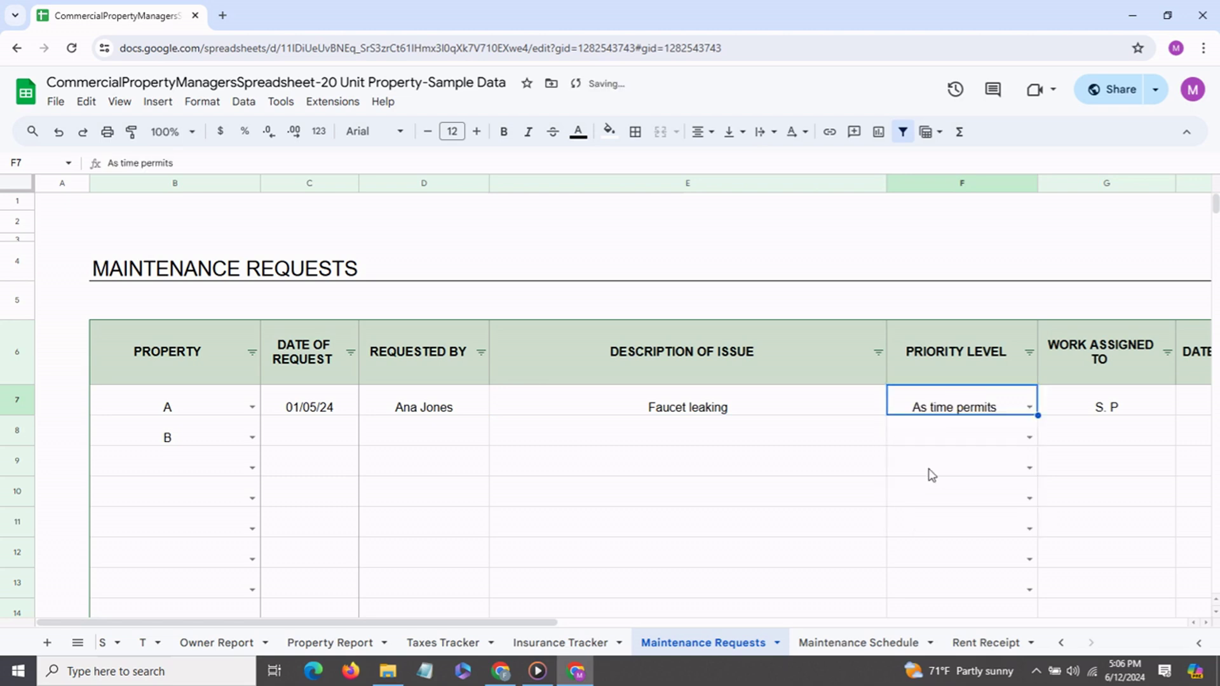
- Check the faucet request's work assignment, completion date, pending work, planned completion date and notes
click(1111, 406)
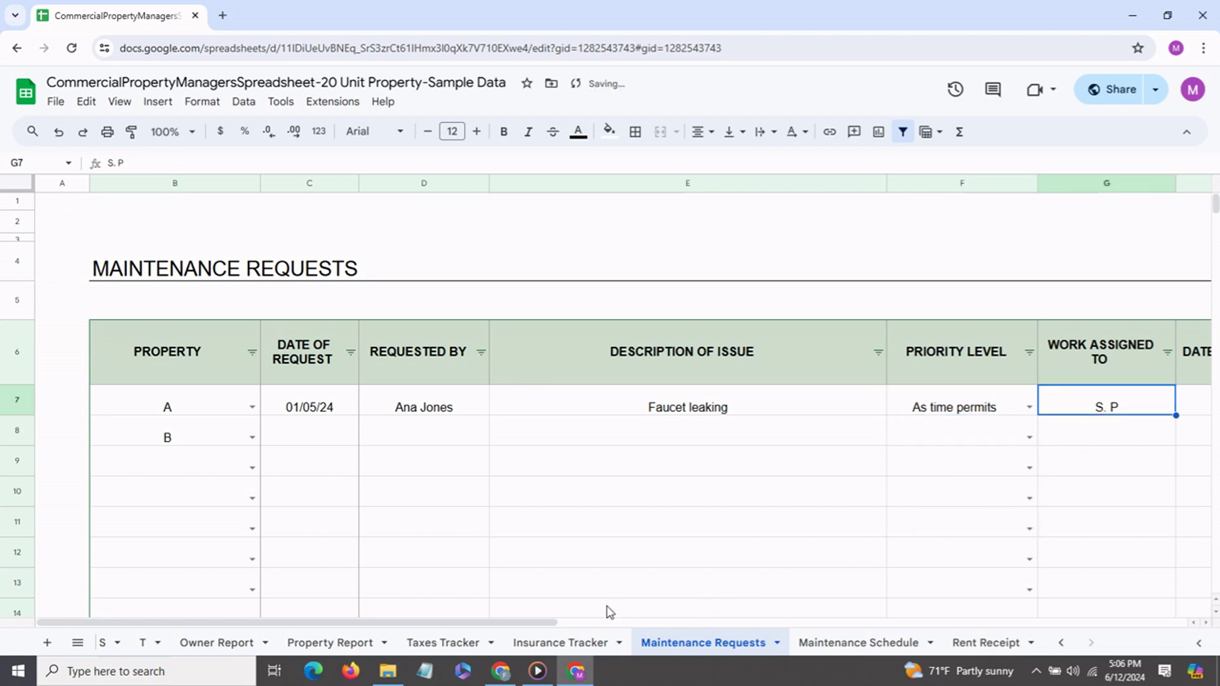
drag(538, 629, 766, 603)
click(772, 415)
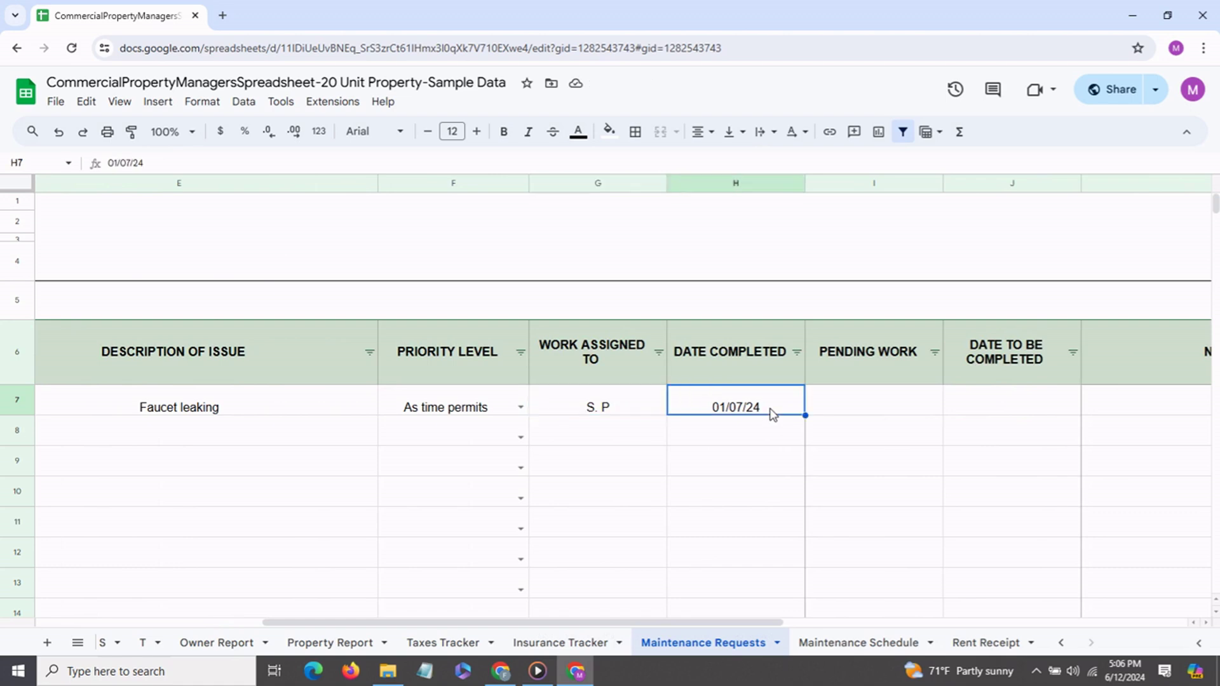
click(871, 405)
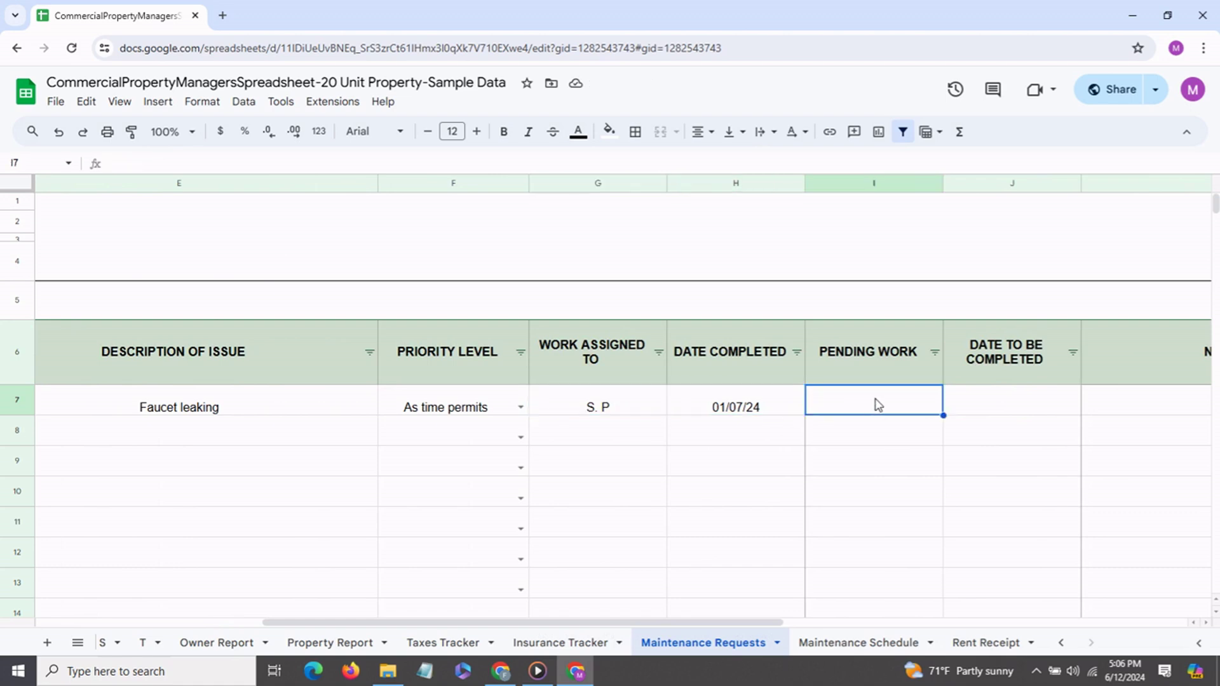
click(970, 407)
drag(744, 613, 367, 621)
click(834, 406)
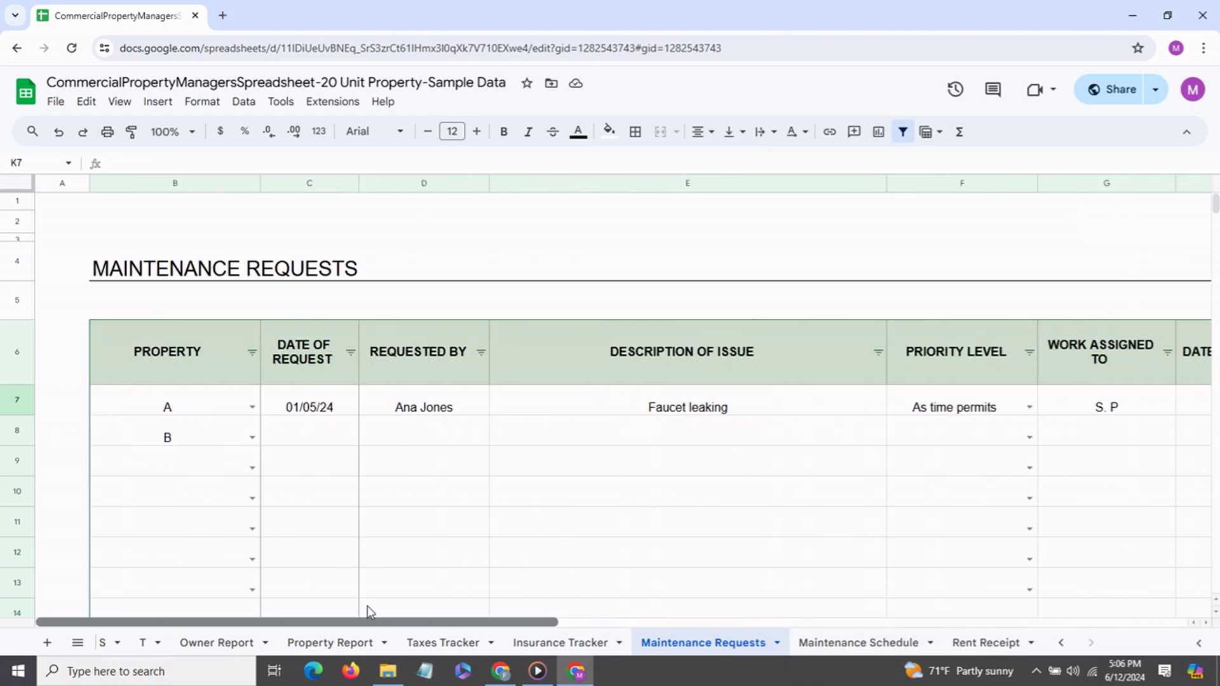
- View the sort and filter options for the Property and Priority Level columns, leaving them unapplied
click(252, 353)
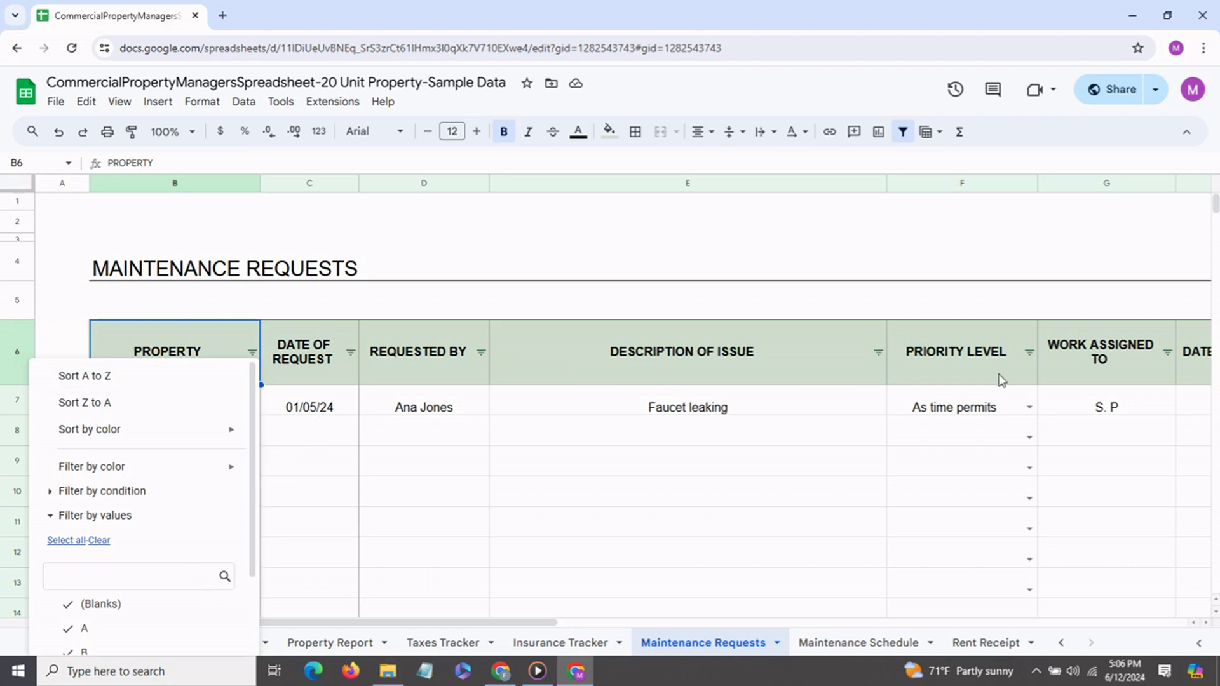
click(1029, 353)
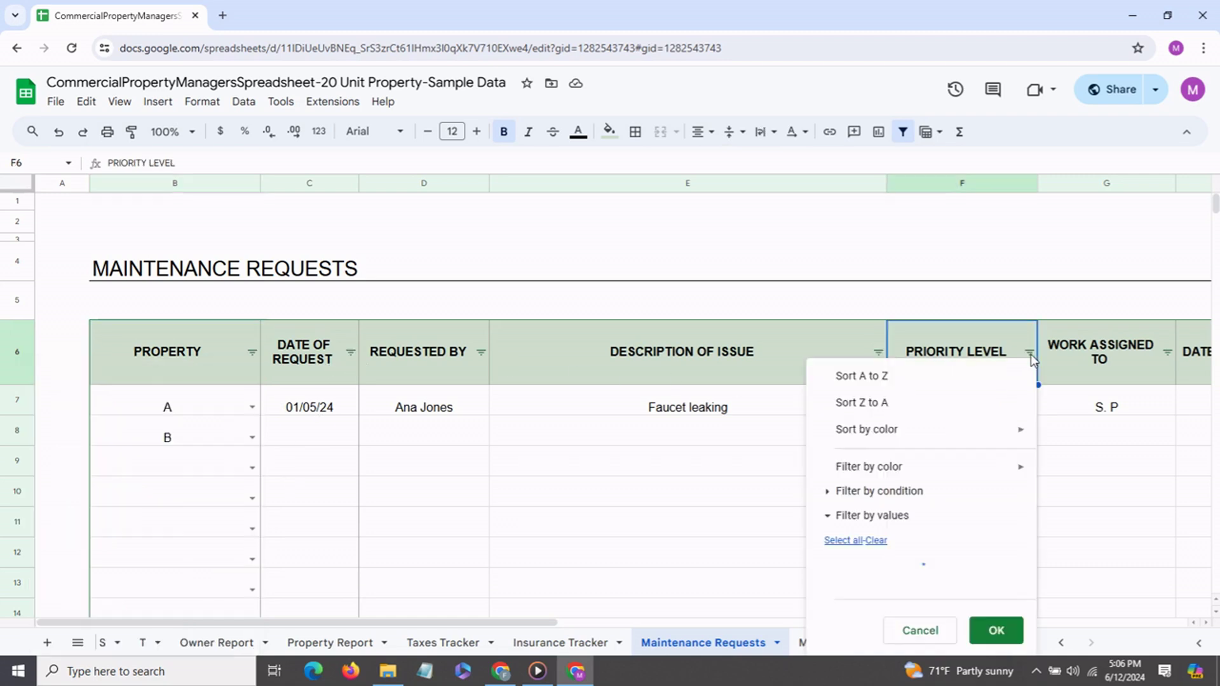
click(1090, 465)
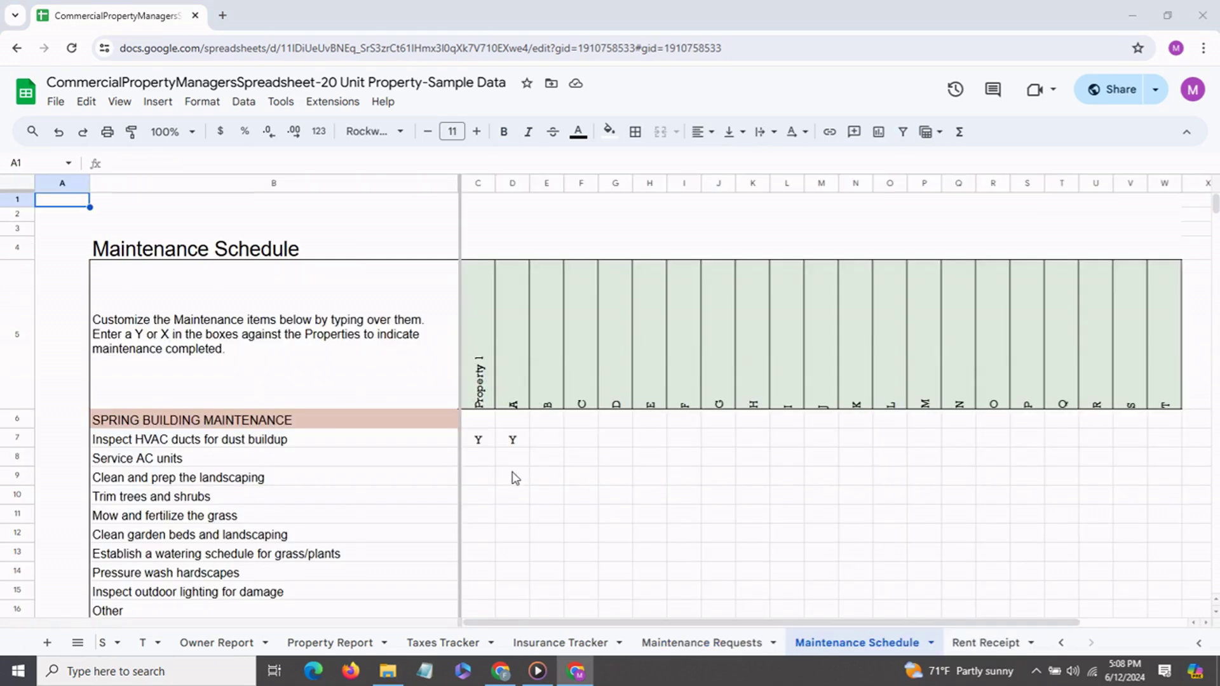
- Mark Service AC units as completed for property C with a Y in the Maintenance Schedule
scroll(426, 488, down, 3)
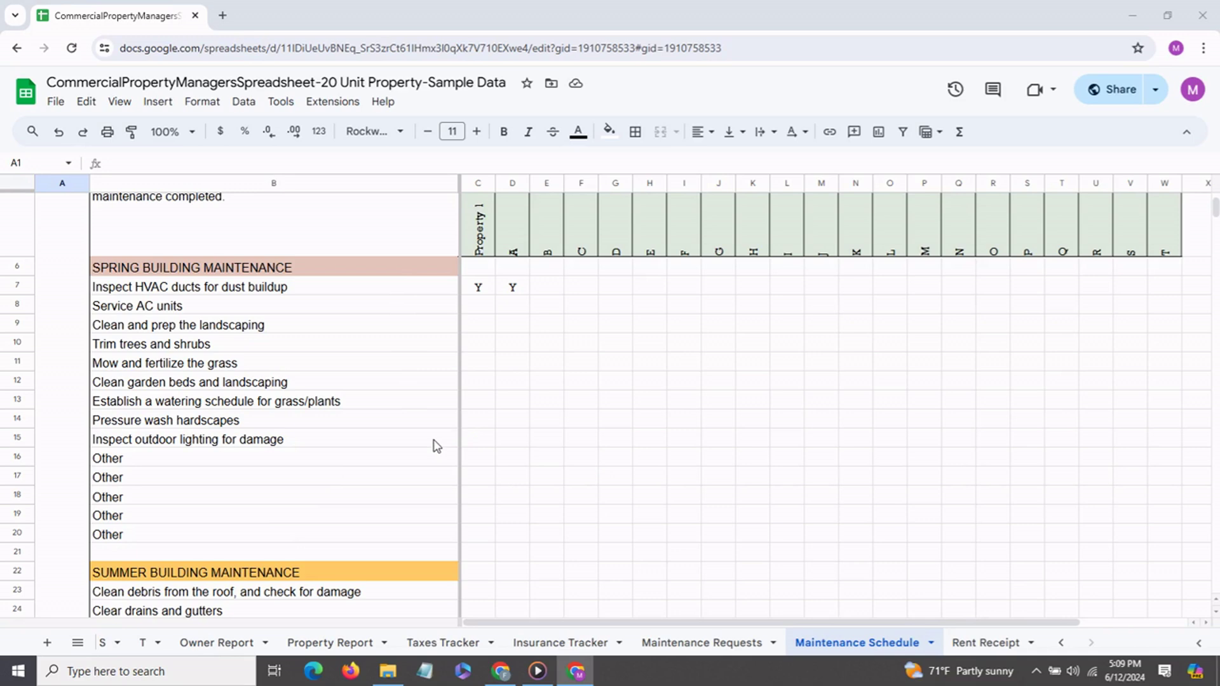
scroll(584, 357, up, 1)
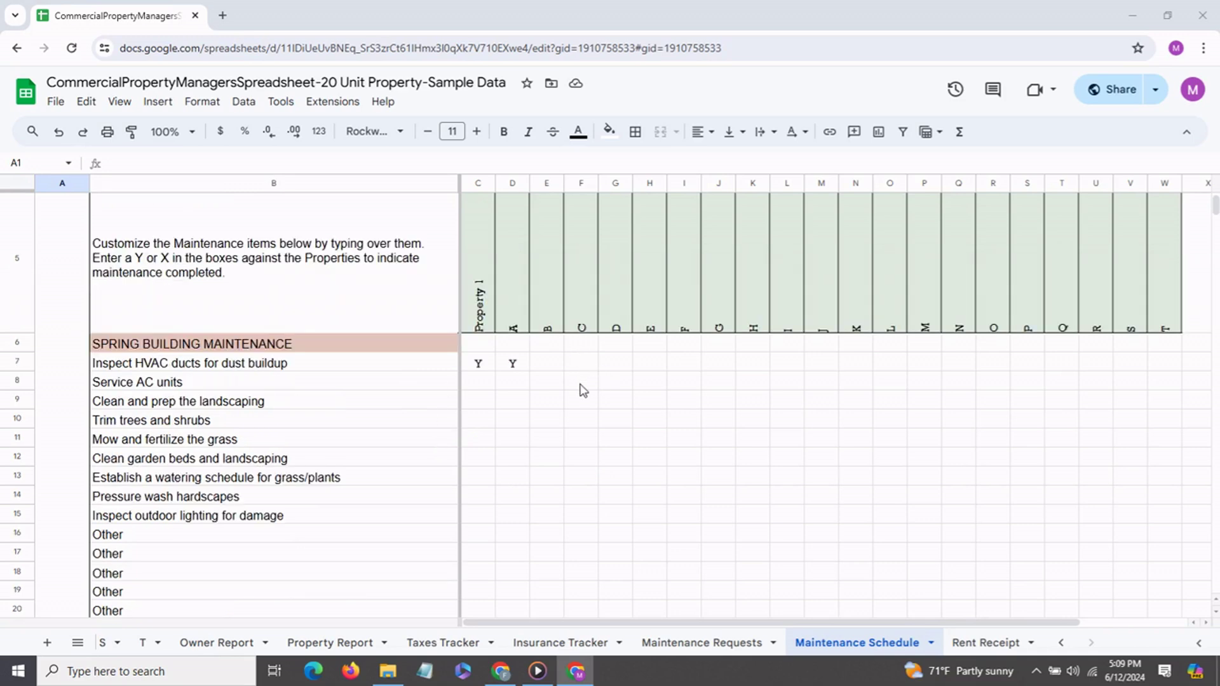
click(580, 389)
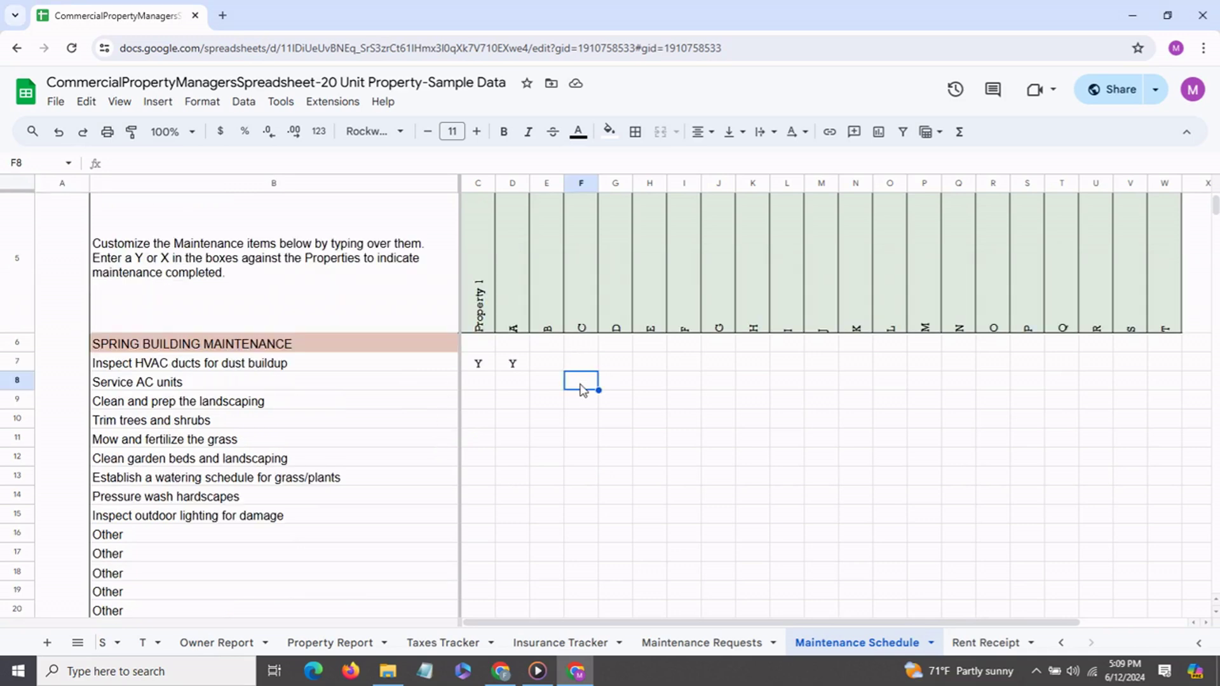
text(Y)
click(415, 387)
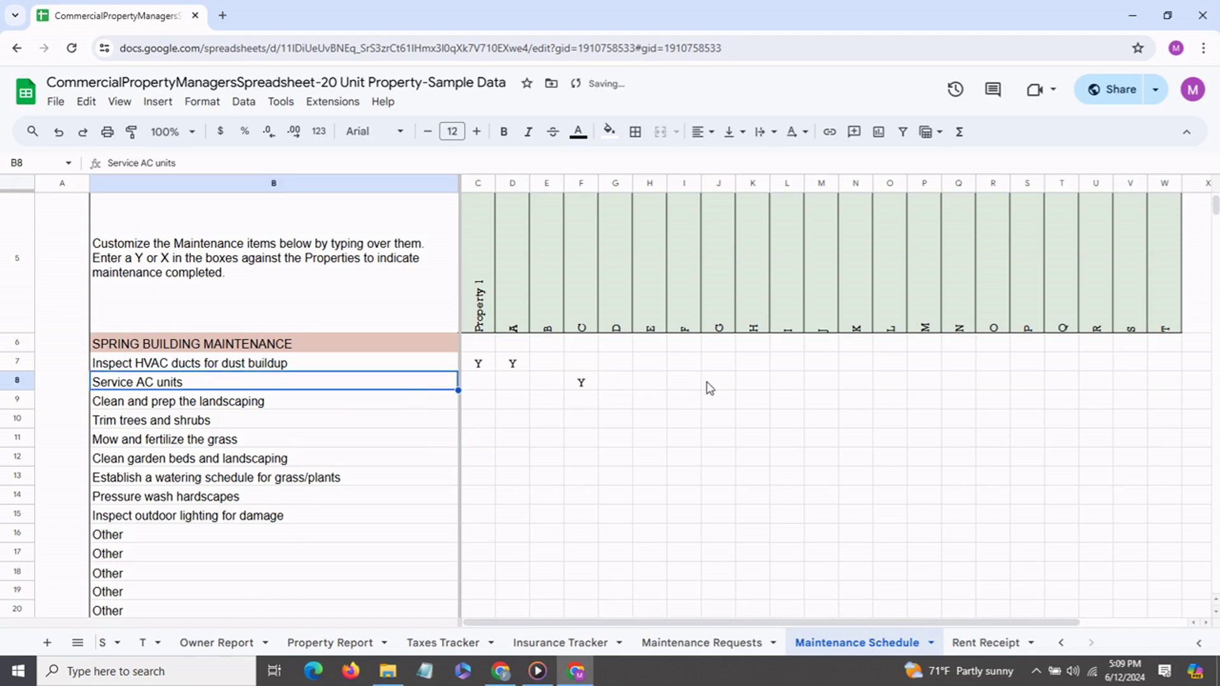
- Review the Rent Receipt sheet's receipt number and the choices for payment method, tenant name and rental property address
key(ctrl+Page_Down)
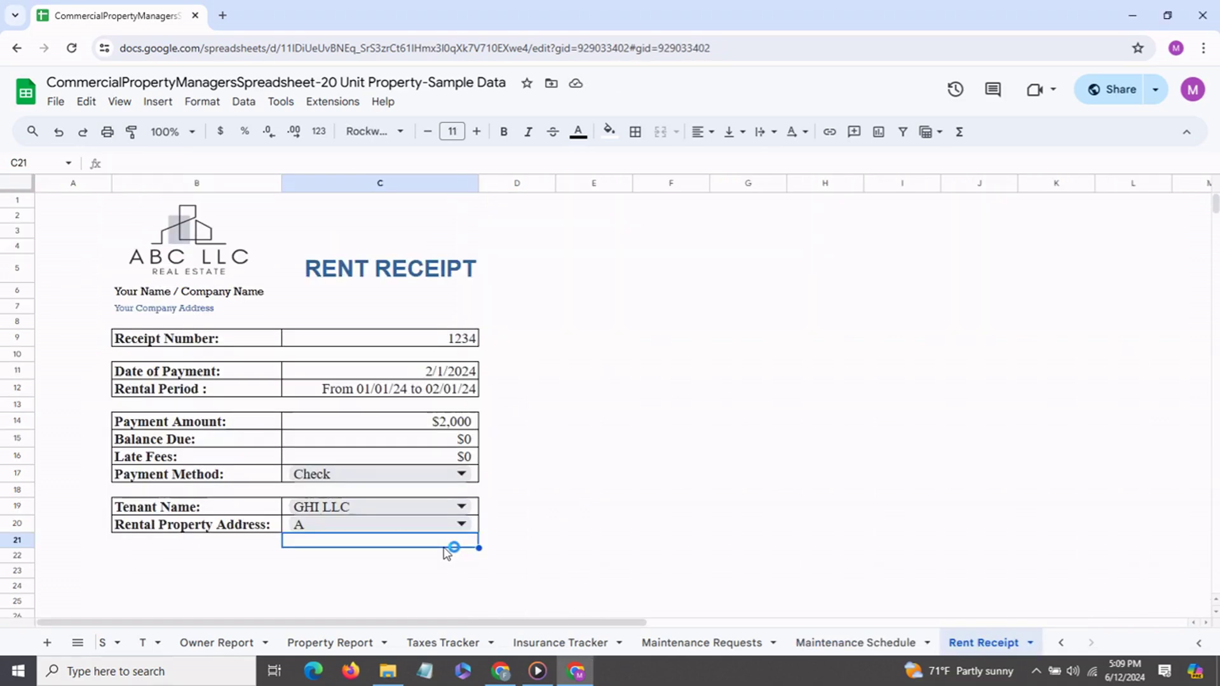
click(383, 344)
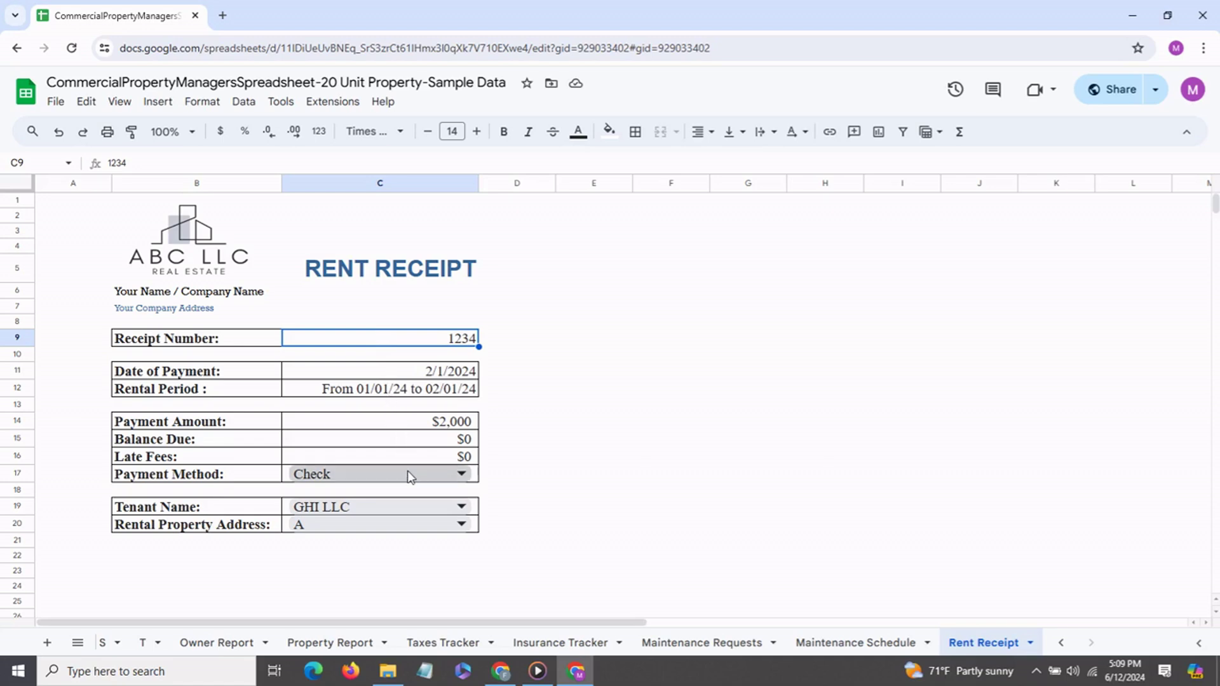
click(462, 475)
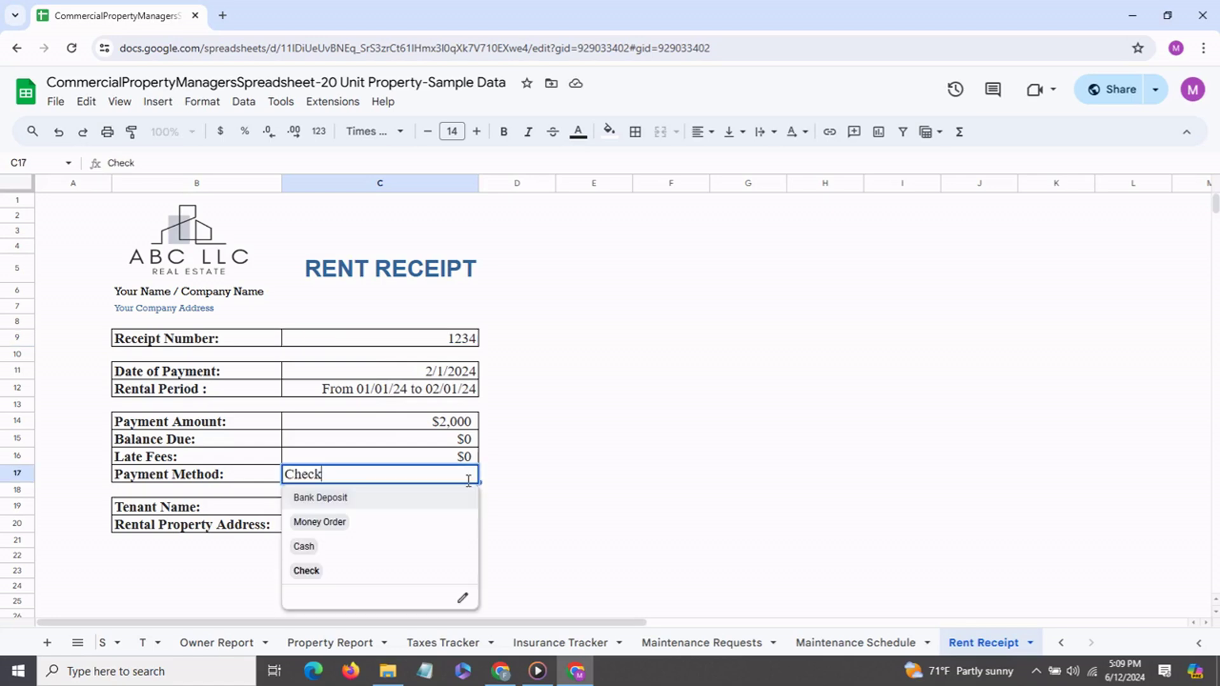
click(522, 457)
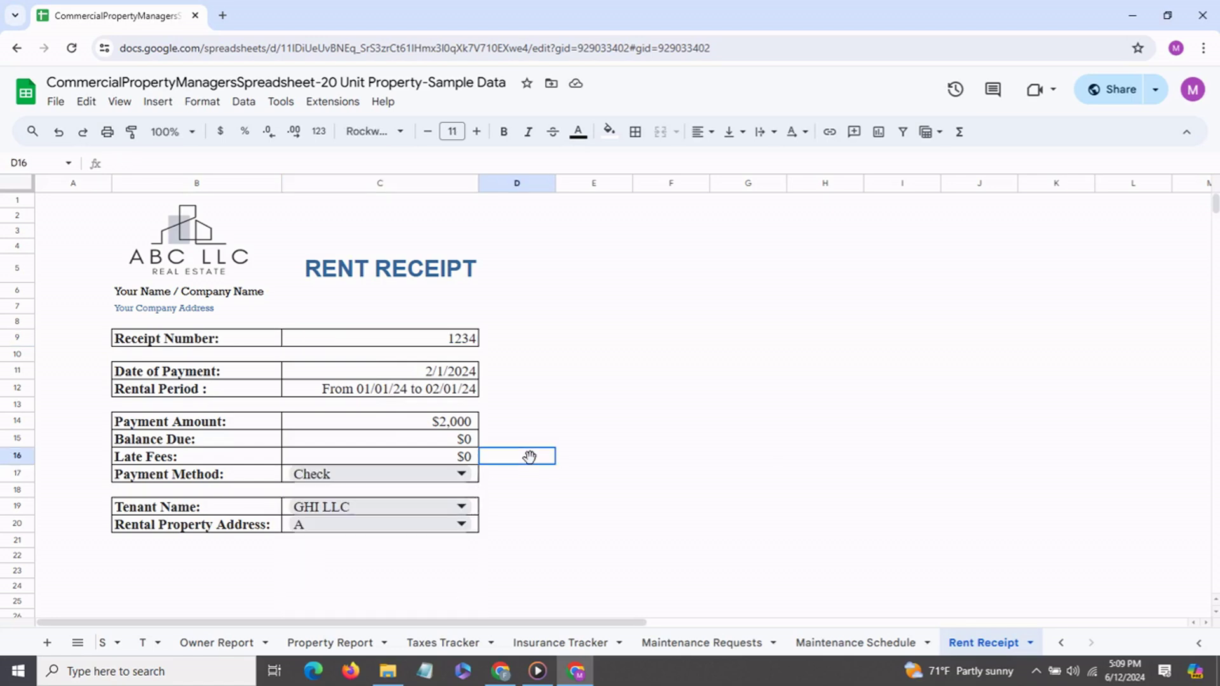
click(462, 508)
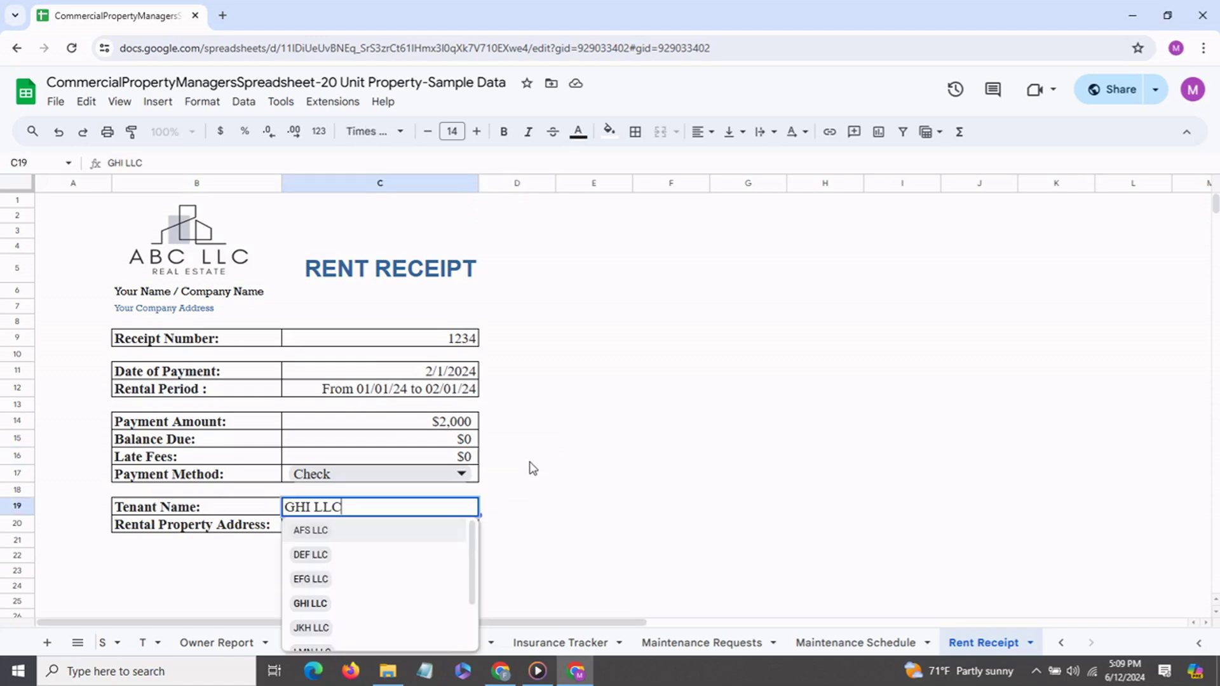
click(529, 462)
click(464, 525)
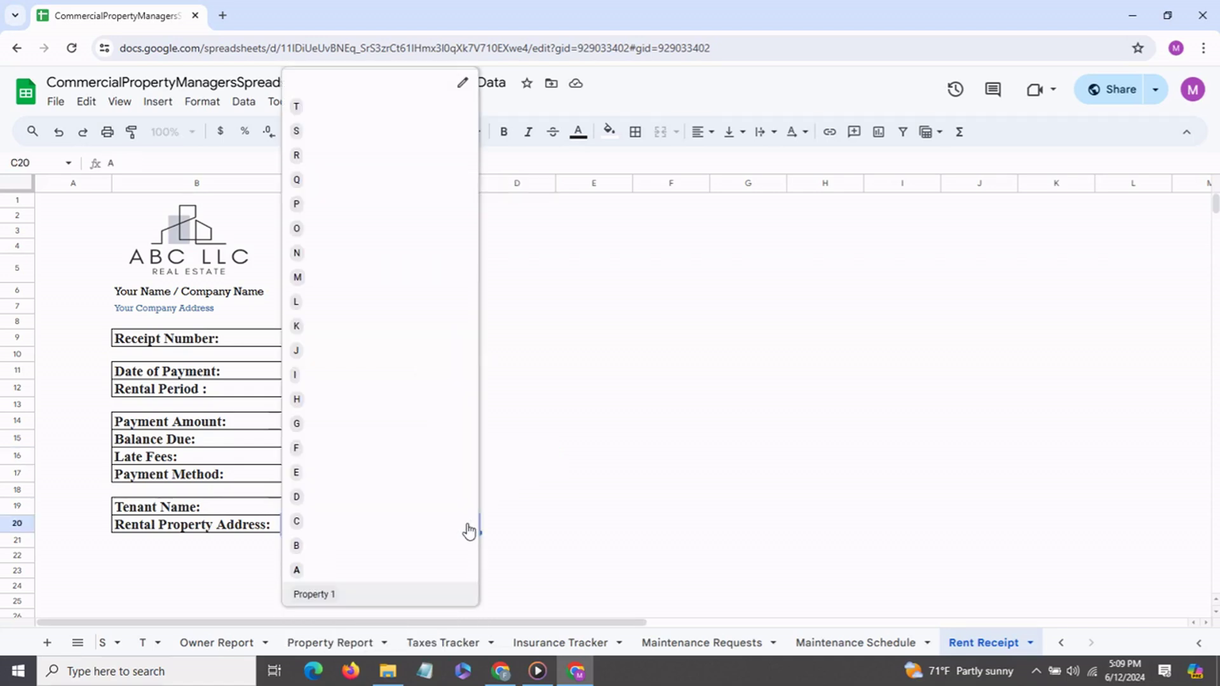
click(382, 521)
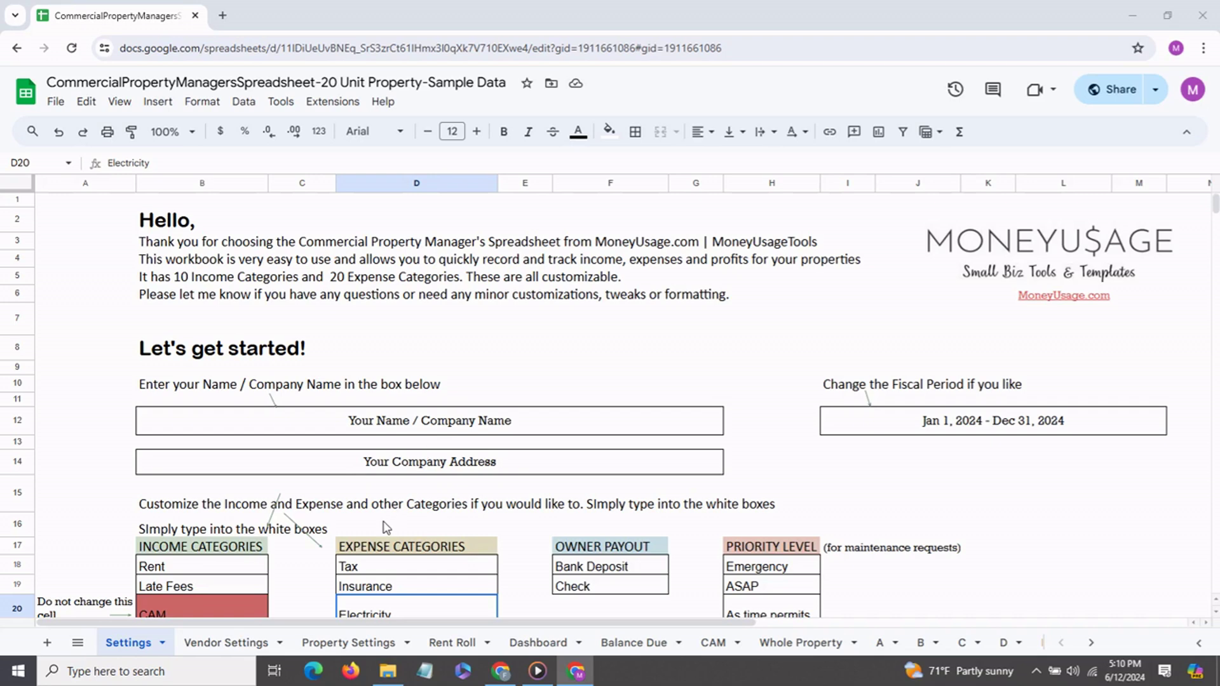
- Review the company name, company address, fiscal period and income categories on the Settings sheet
click(412, 427)
click(415, 469)
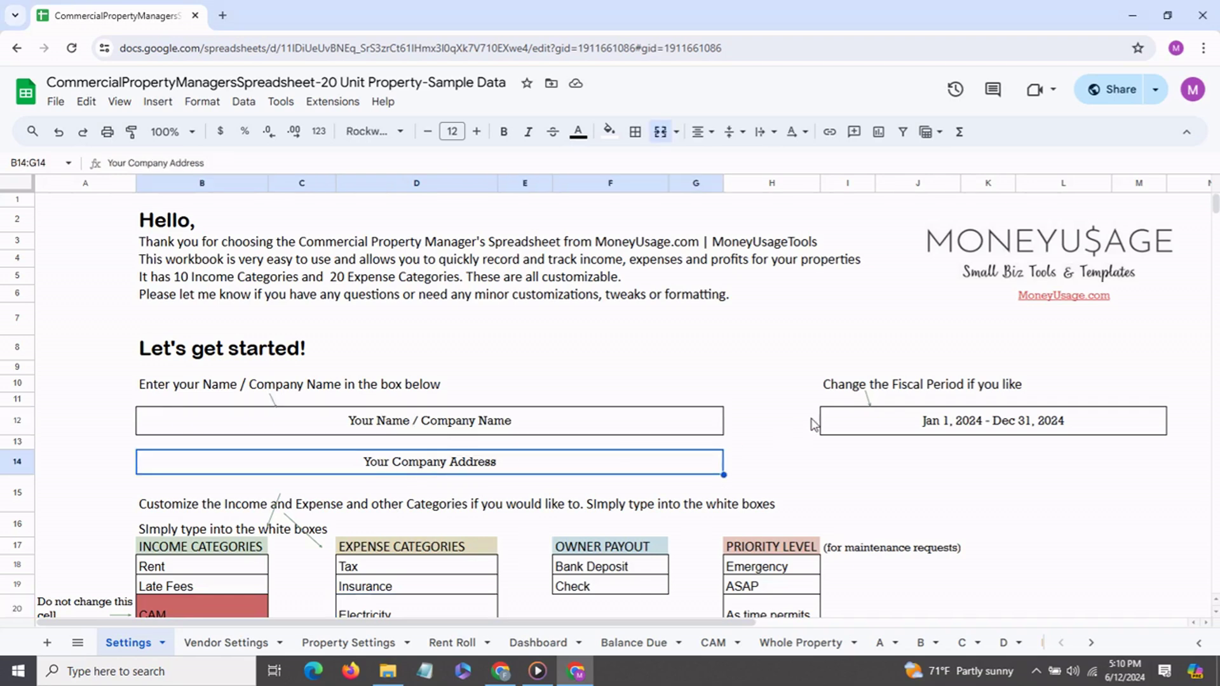
click(850, 427)
scroll(350, 500, down, 1)
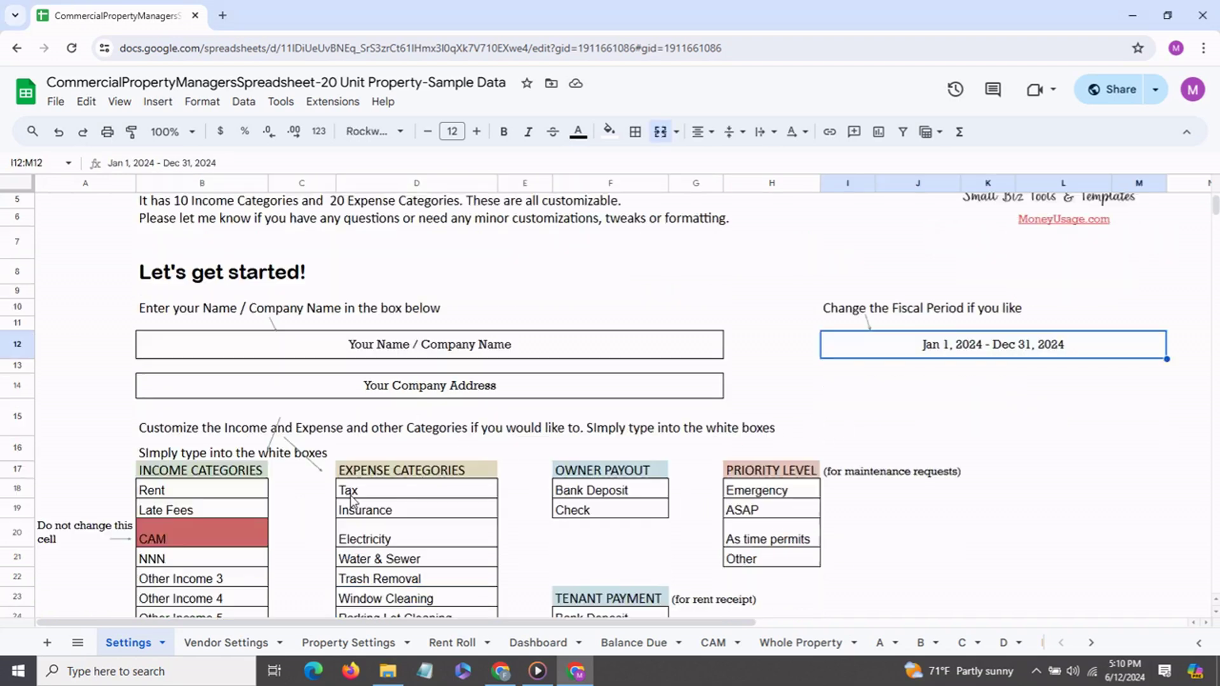
scroll(351, 502, down, 2)
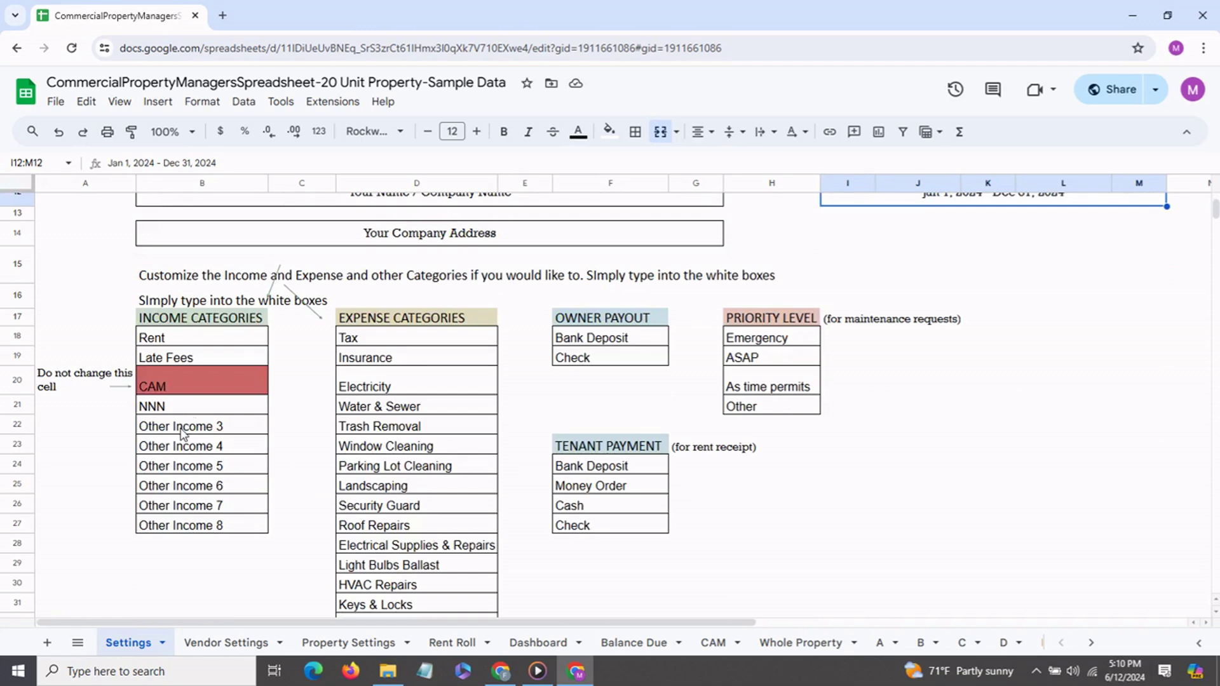
click(189, 356)
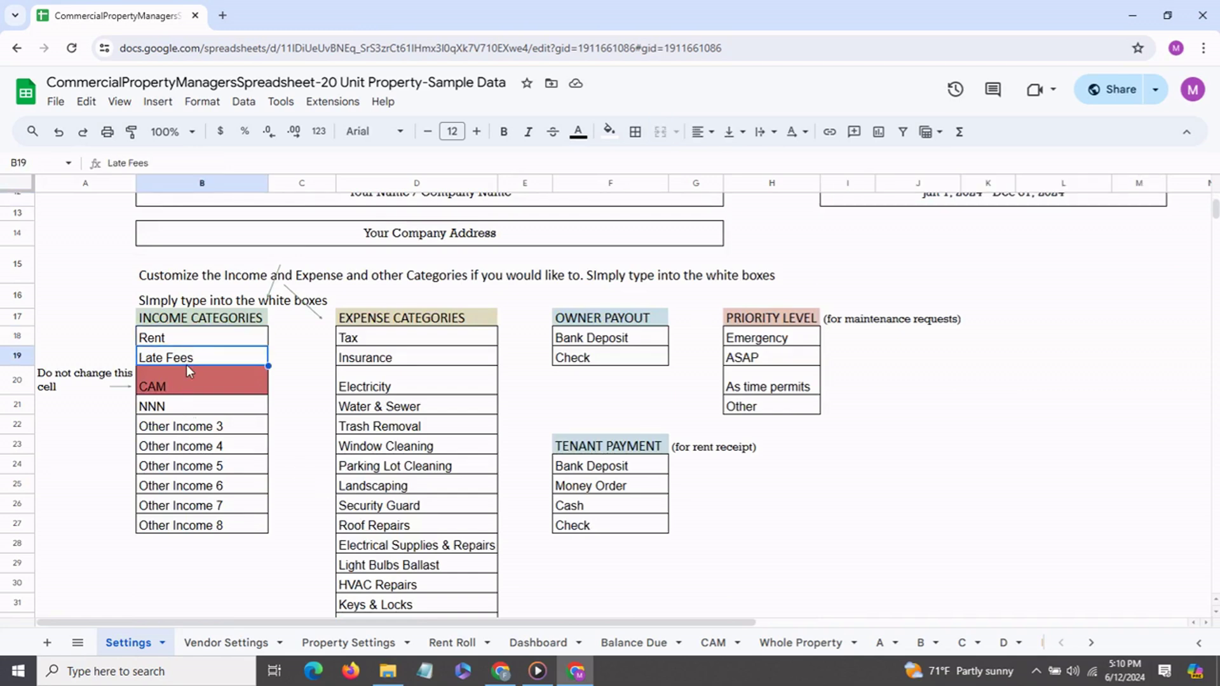
click(181, 407)
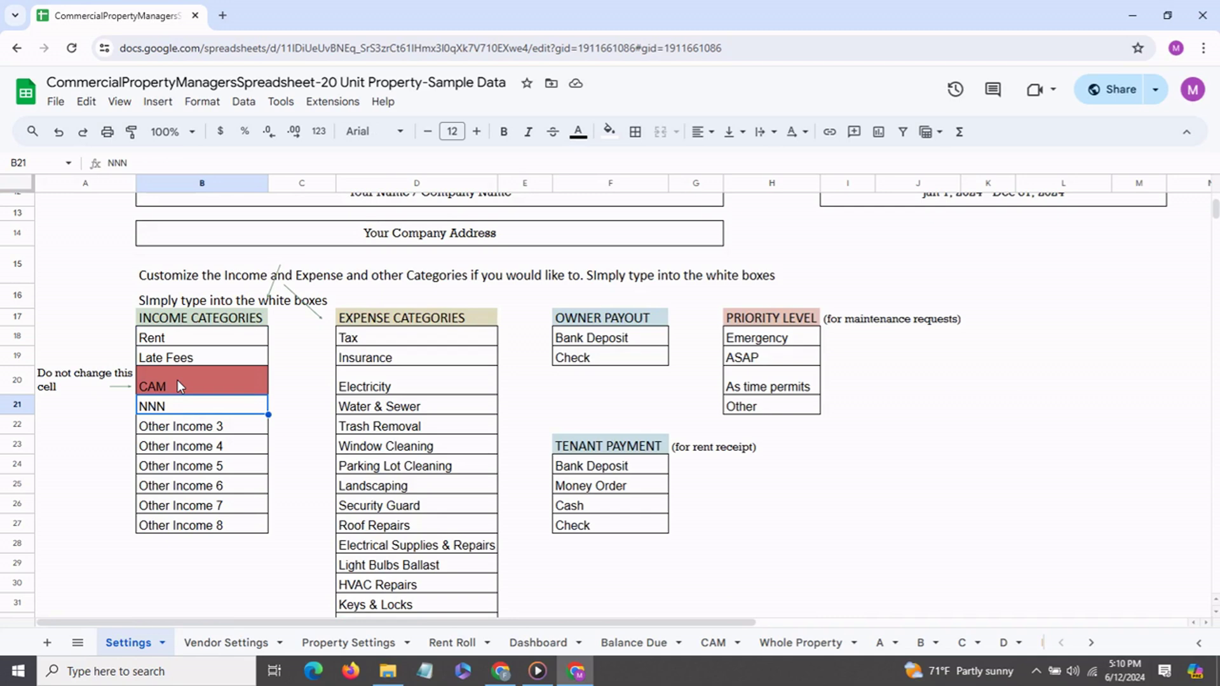
click(174, 383)
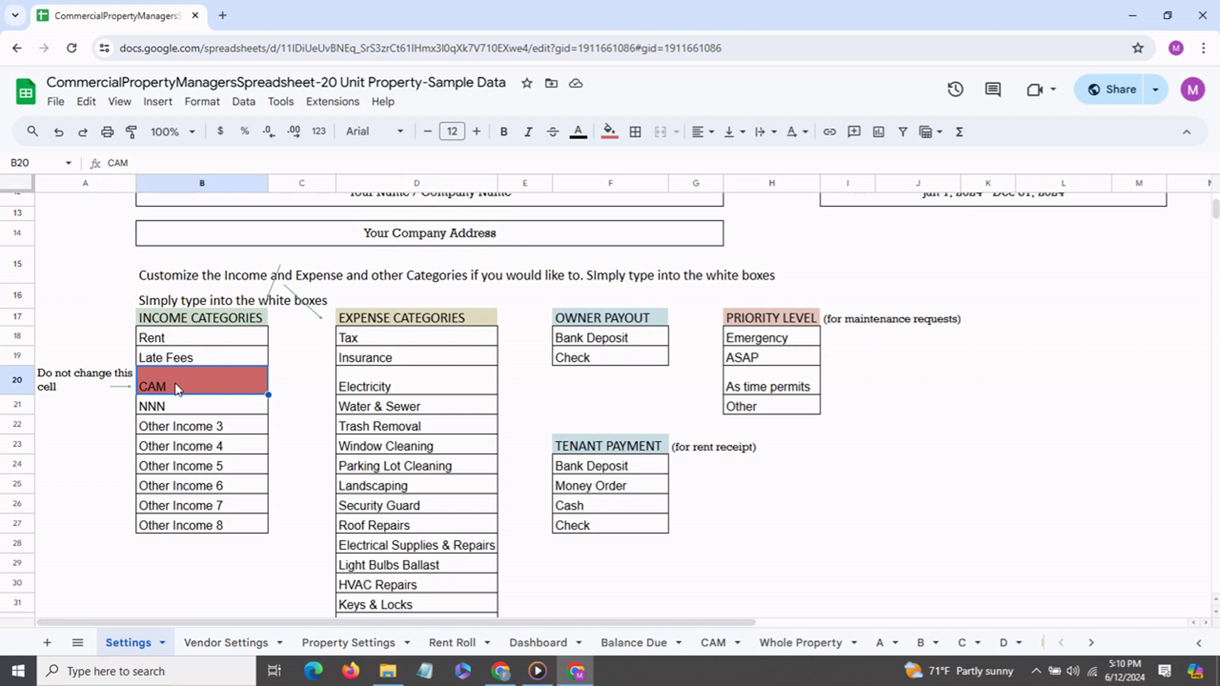
click(178, 427)
click(180, 448)
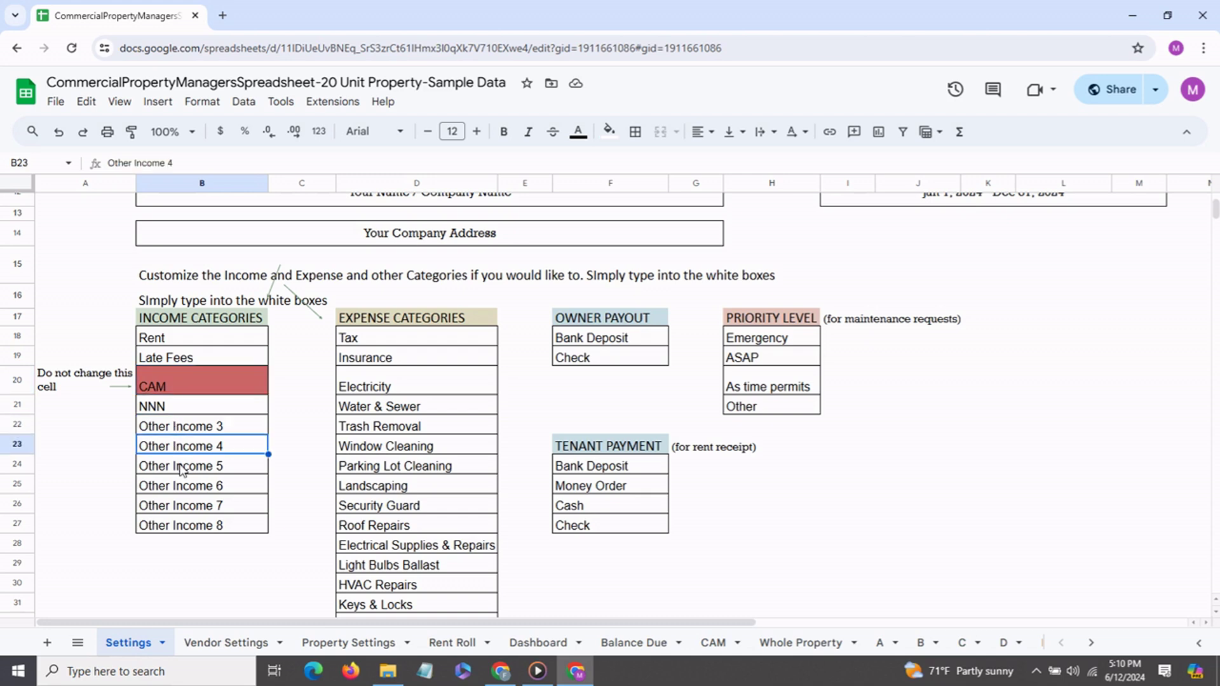
- Rename the income category Other Income 3 as Another Income Source
click(190, 430)
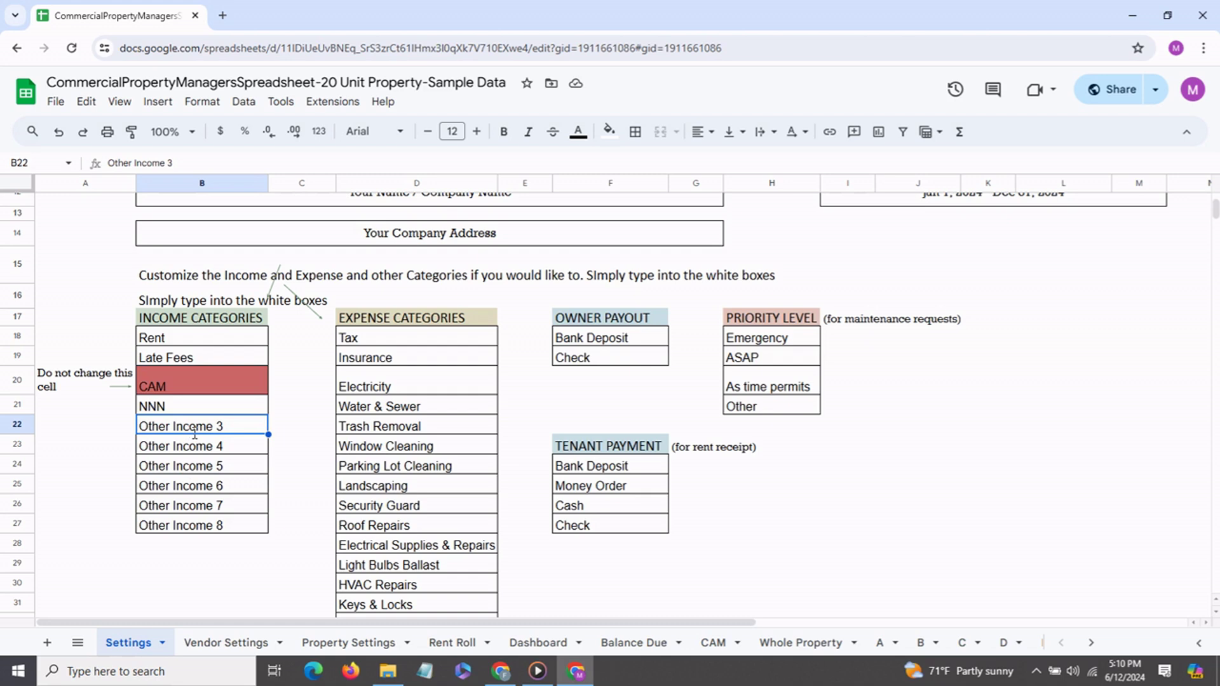
text(Another Income Source)
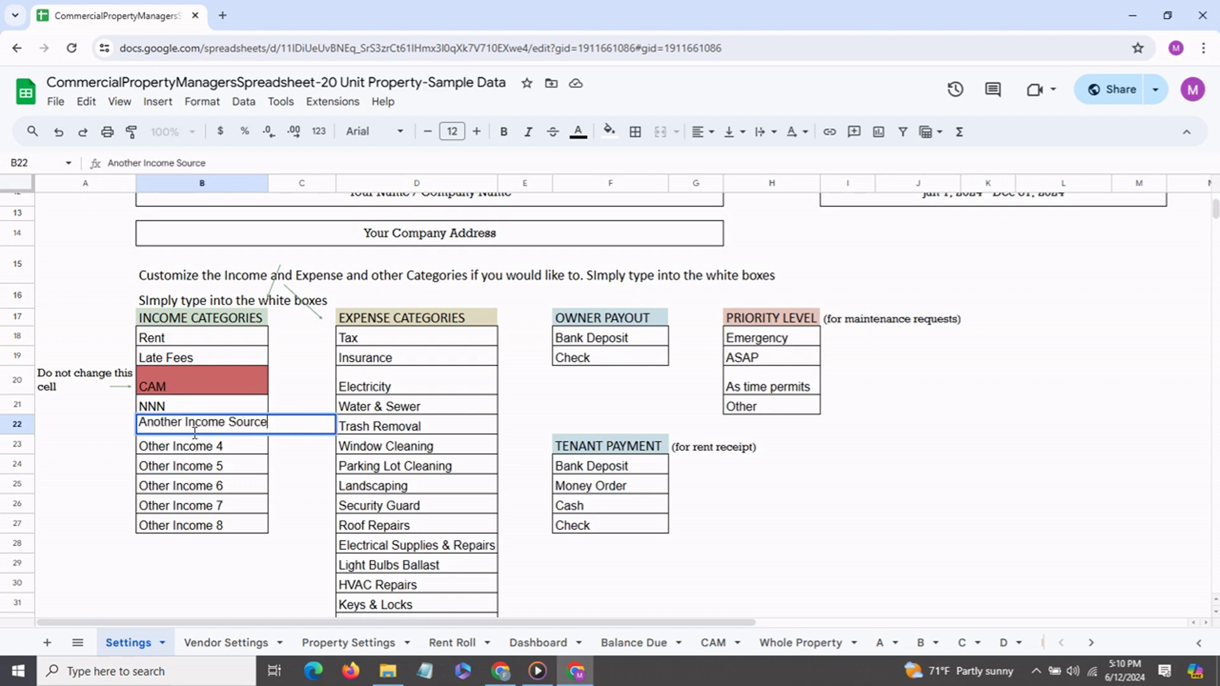
key(Return)
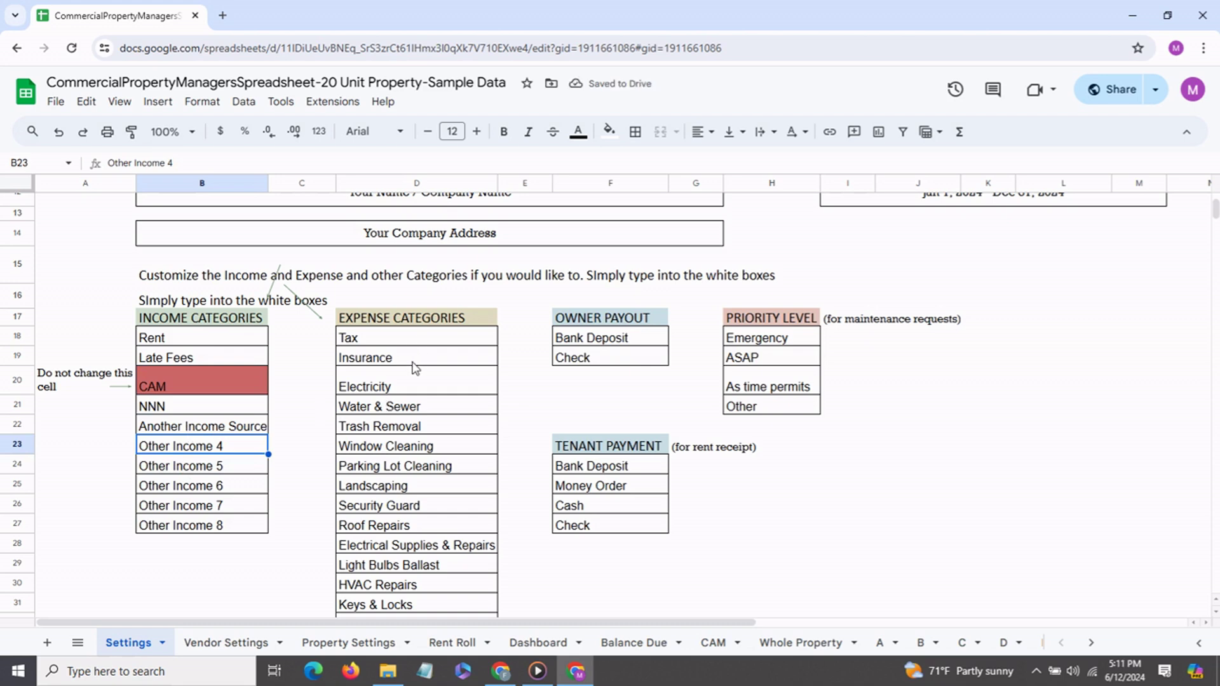
- Compare the Dashboard's expense category groupings and subtotals, including Total of Taxes & Insurance, with the expense categories on the Settings sheet
click(542, 644)
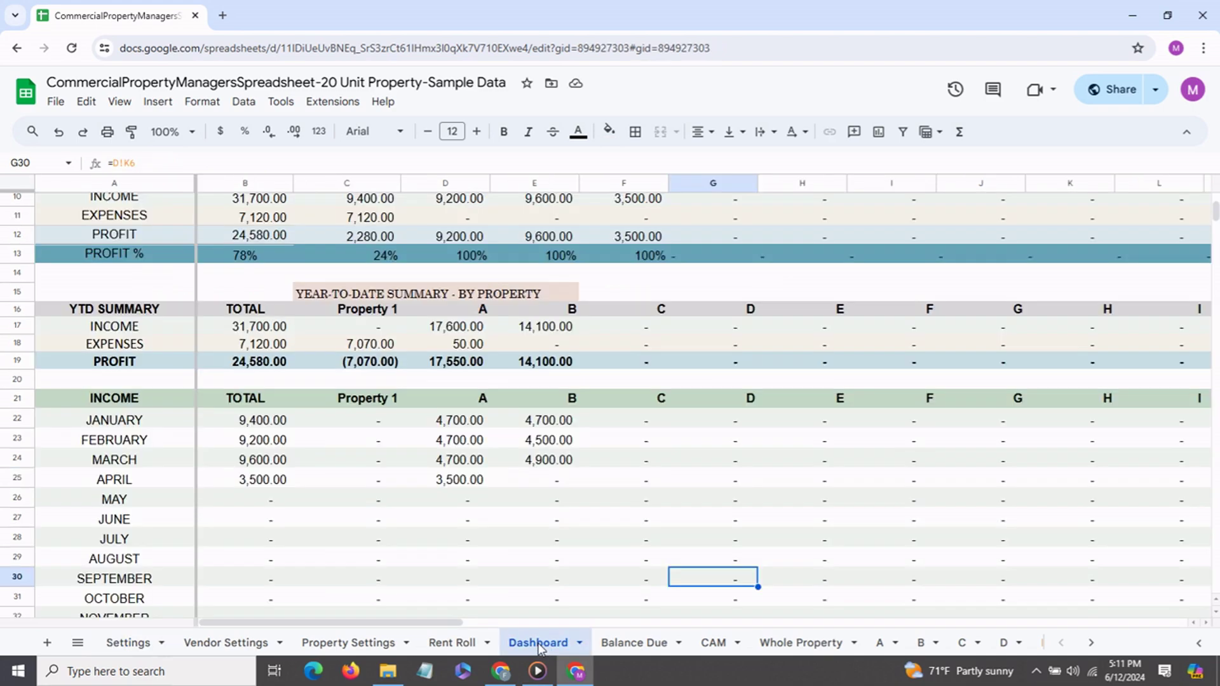
scroll(185, 509, down, 10)
scroll(188, 510, down, 12)
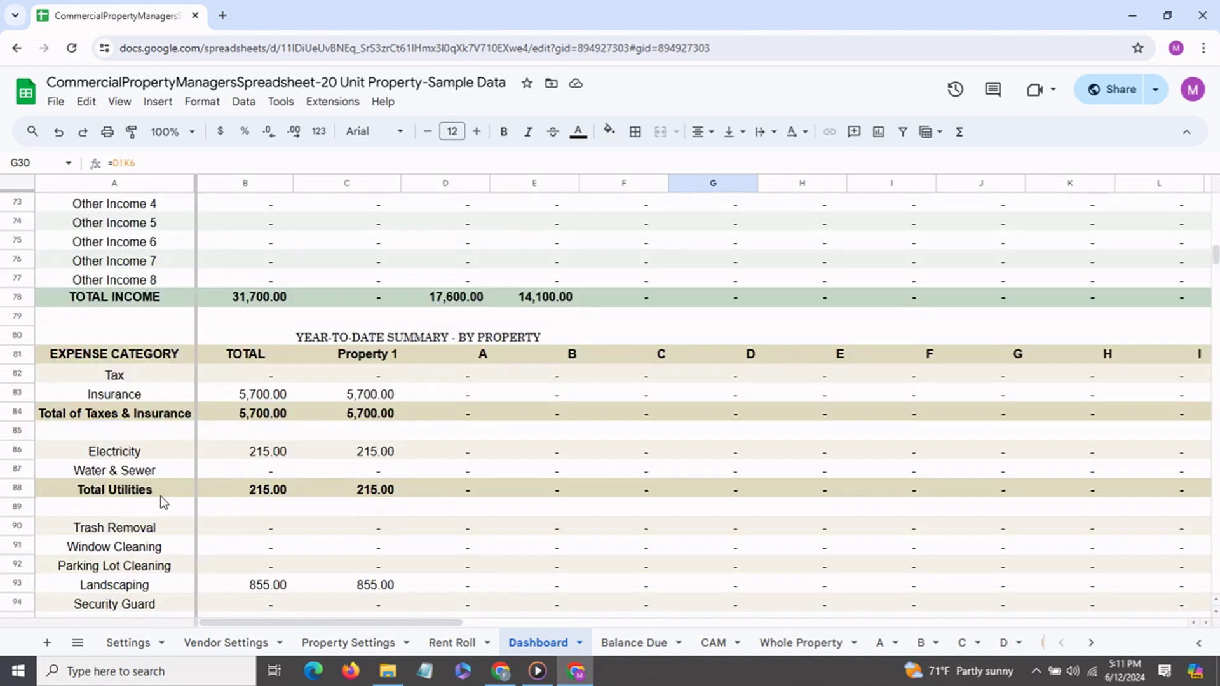
click(161, 418)
click(128, 643)
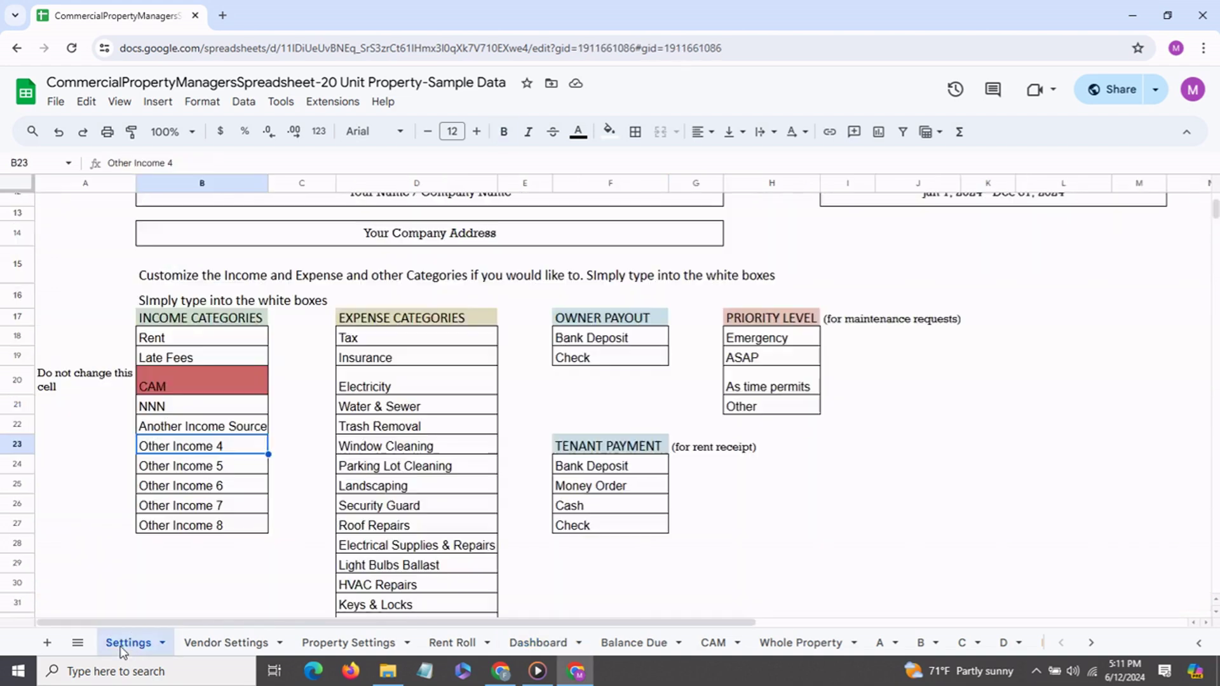
click(535, 648)
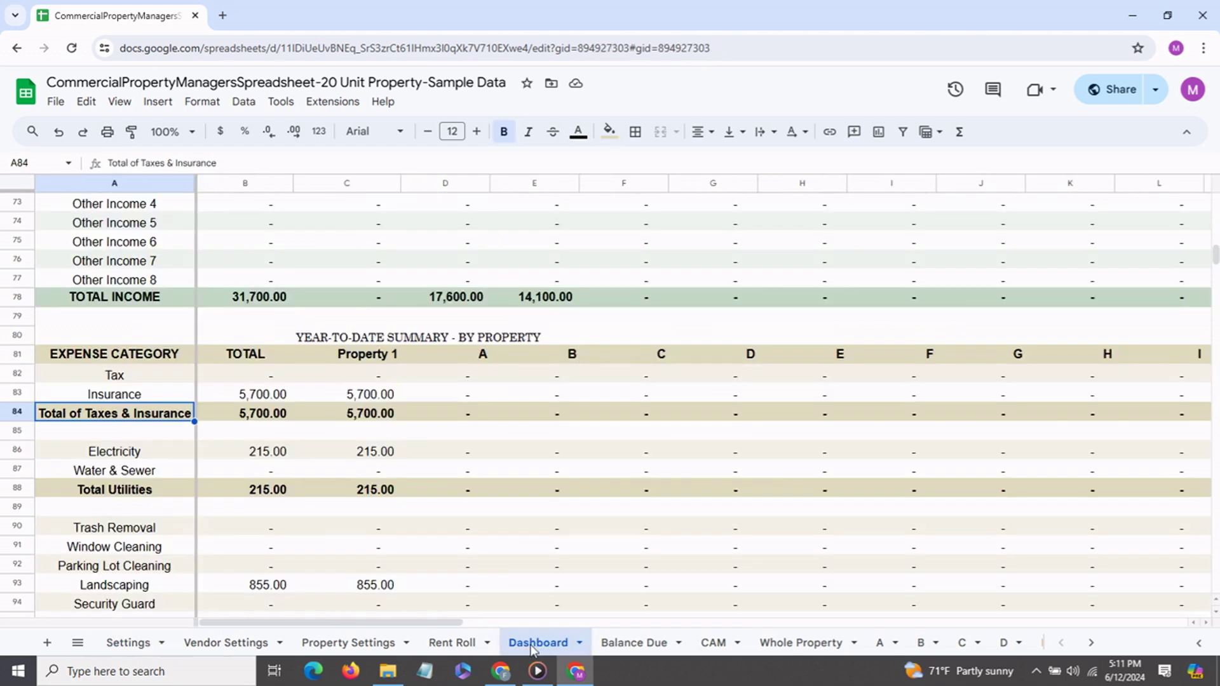
click(136, 645)
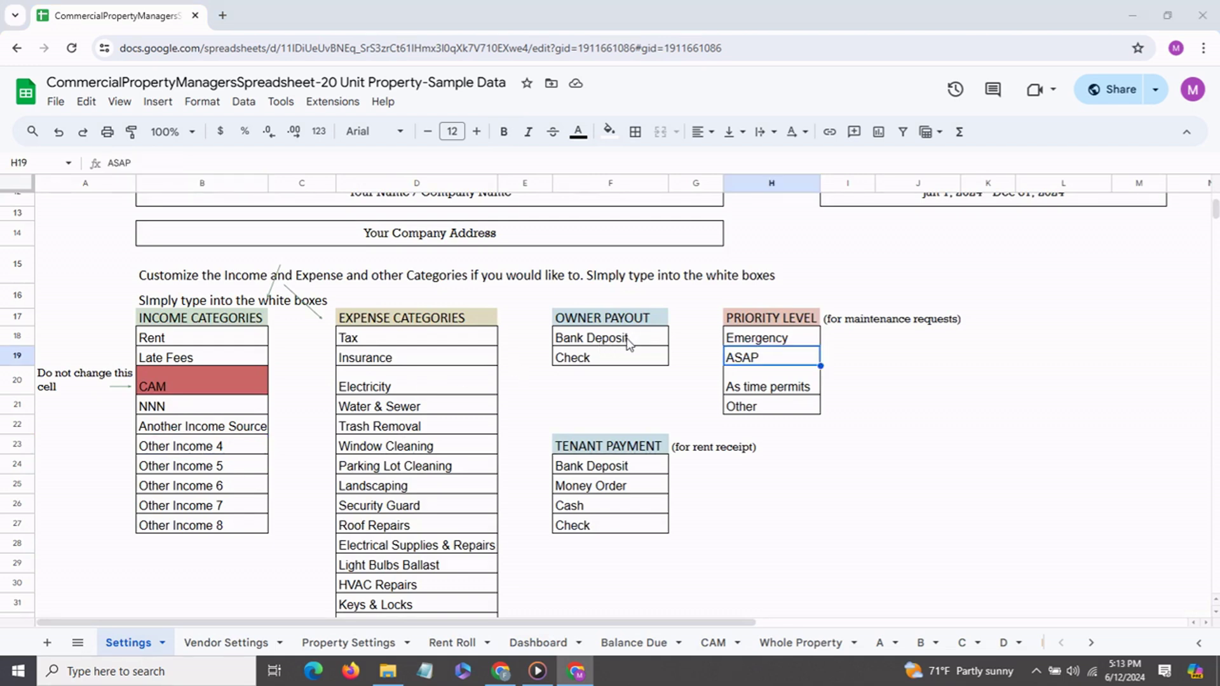
- Review the owner payout, tenant payment and priority level categories on the Settings sheet
click(627, 338)
click(624, 359)
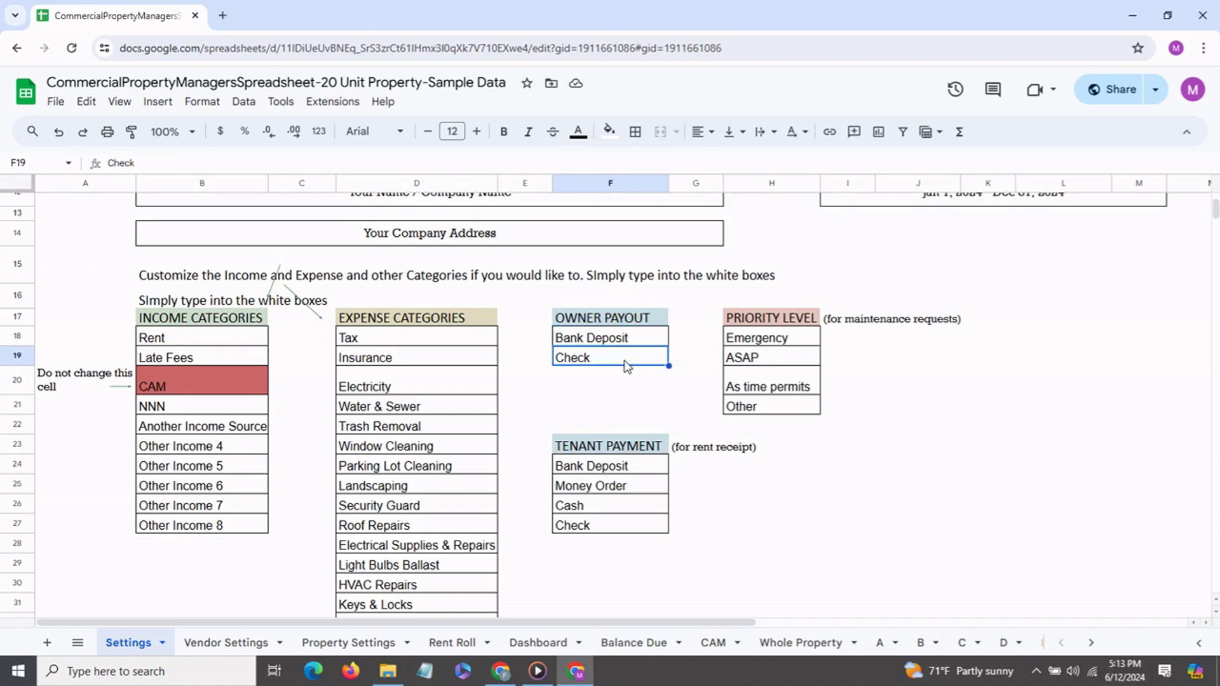
click(643, 471)
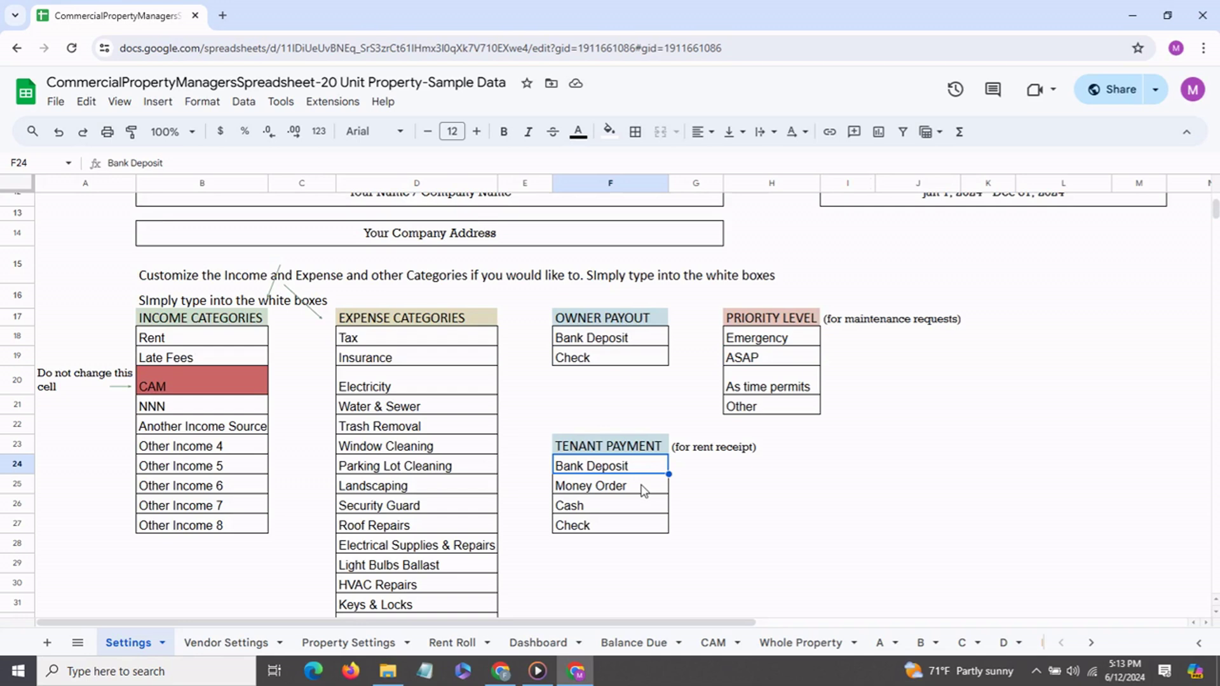
click(641, 489)
click(640, 508)
click(639, 527)
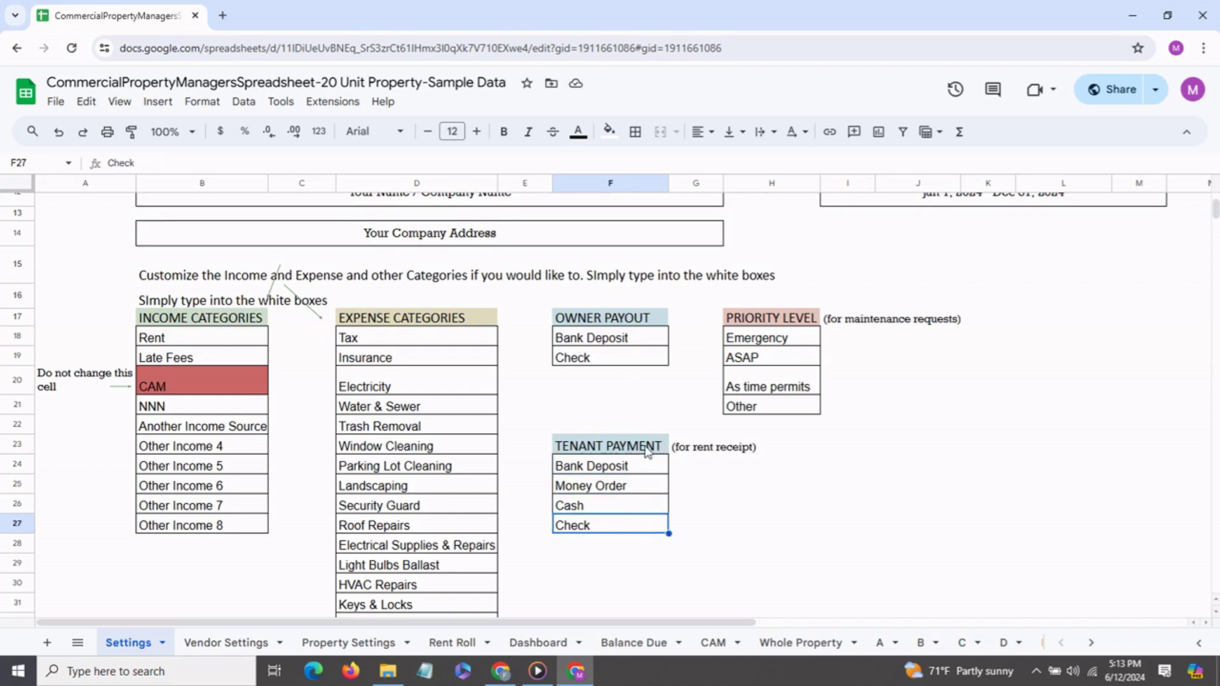
click(774, 322)
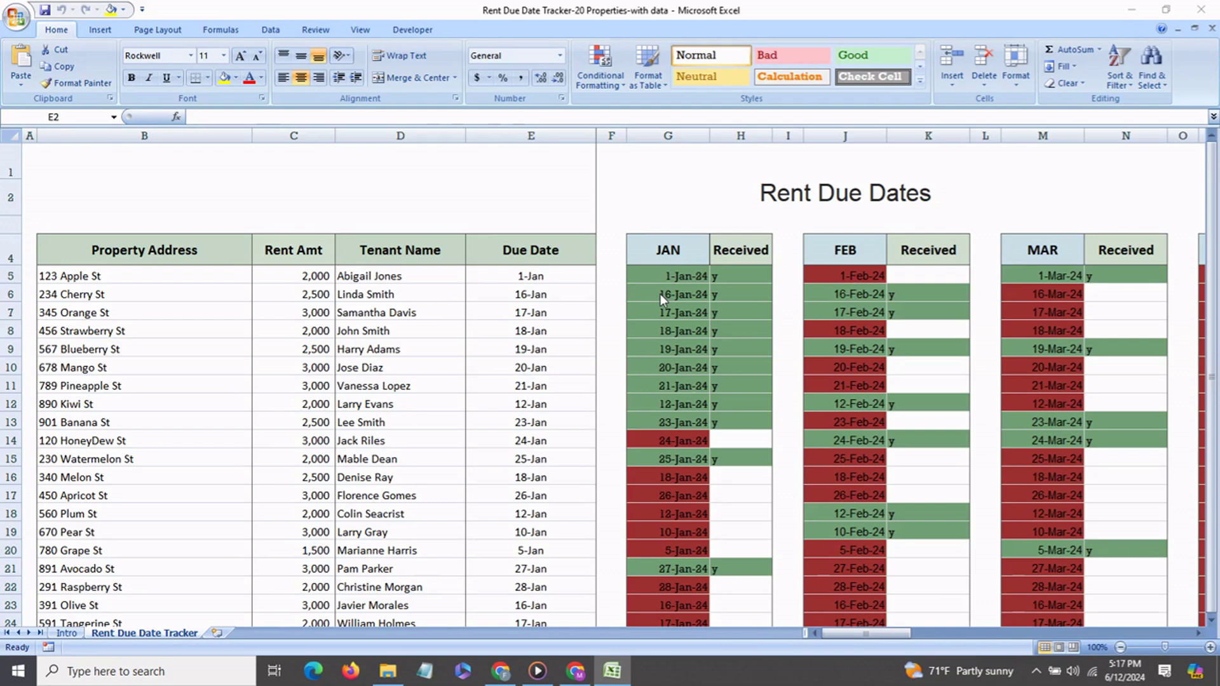
- In Excel's Rent Due Date Tracker, set the second property's due date to Jan 17
click(526, 292)
click(518, 295)
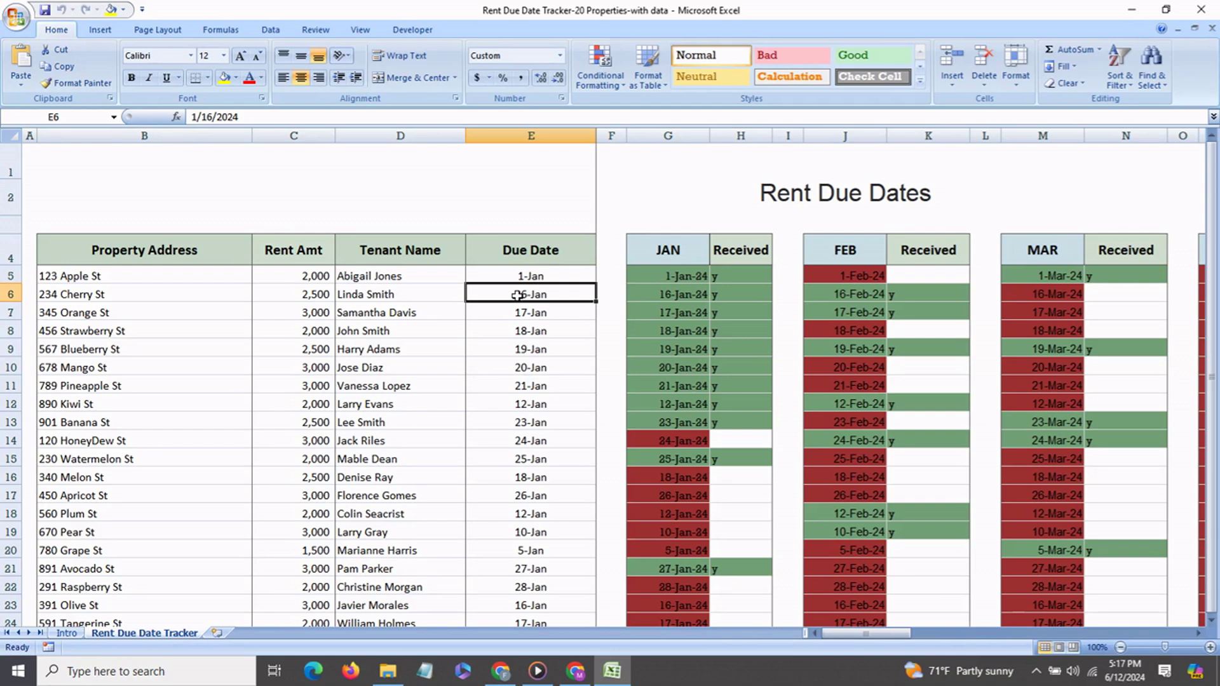
text(jan 17)
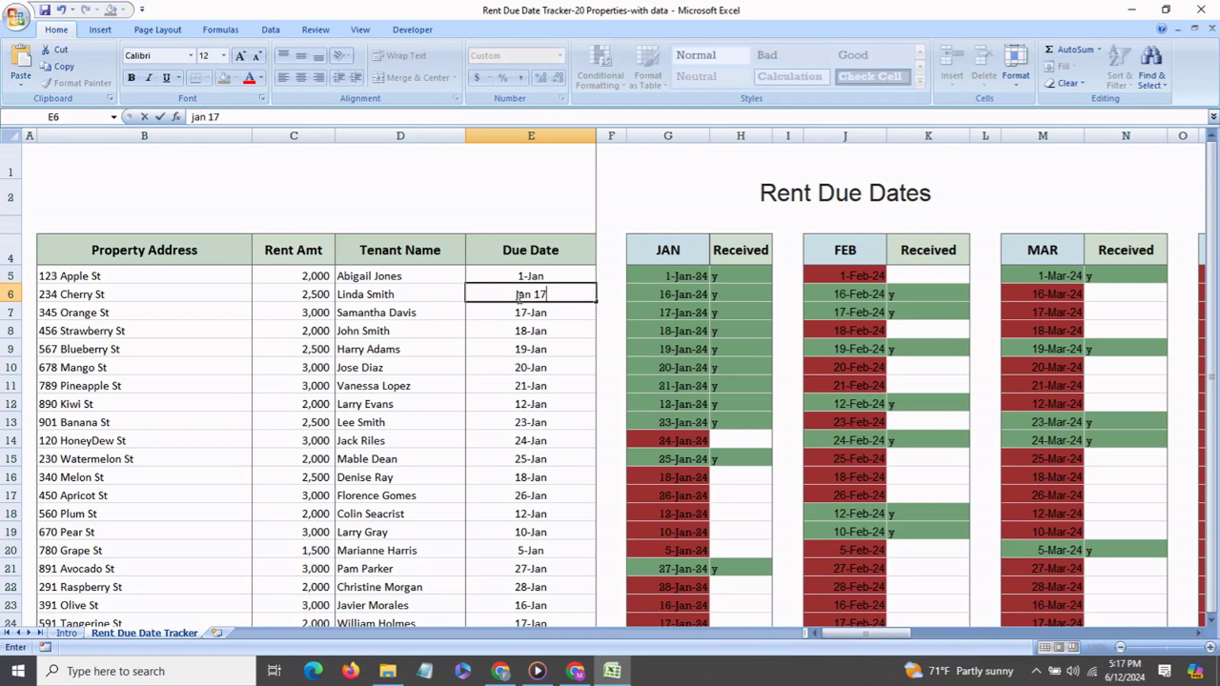
key(Return)
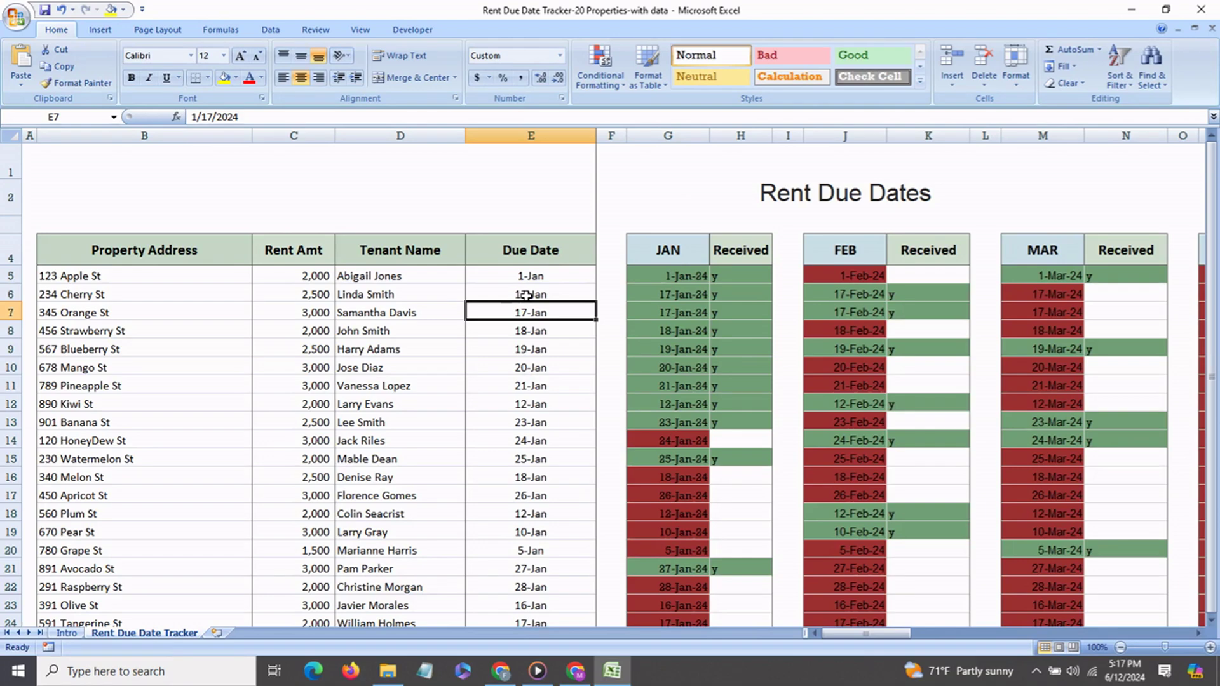
- Check the second property's monthly due dates for January, February, June and July in the tracker
click(648, 298)
click(838, 299)
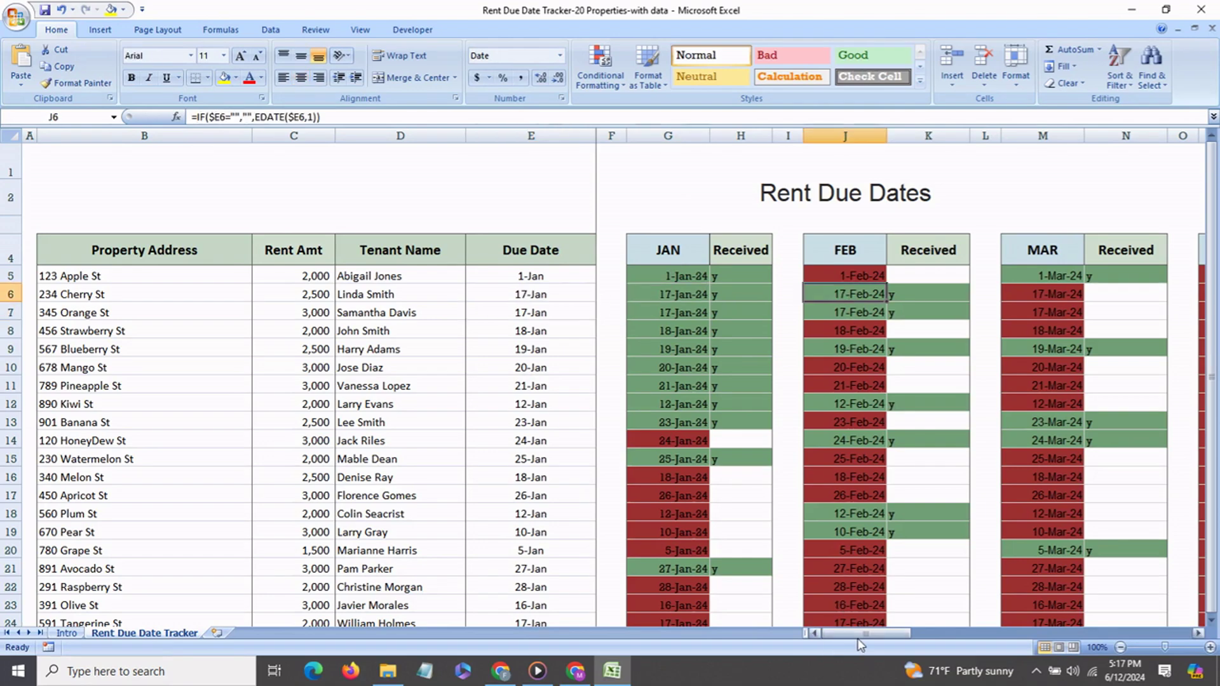
drag(867, 633, 993, 634)
click(833, 299)
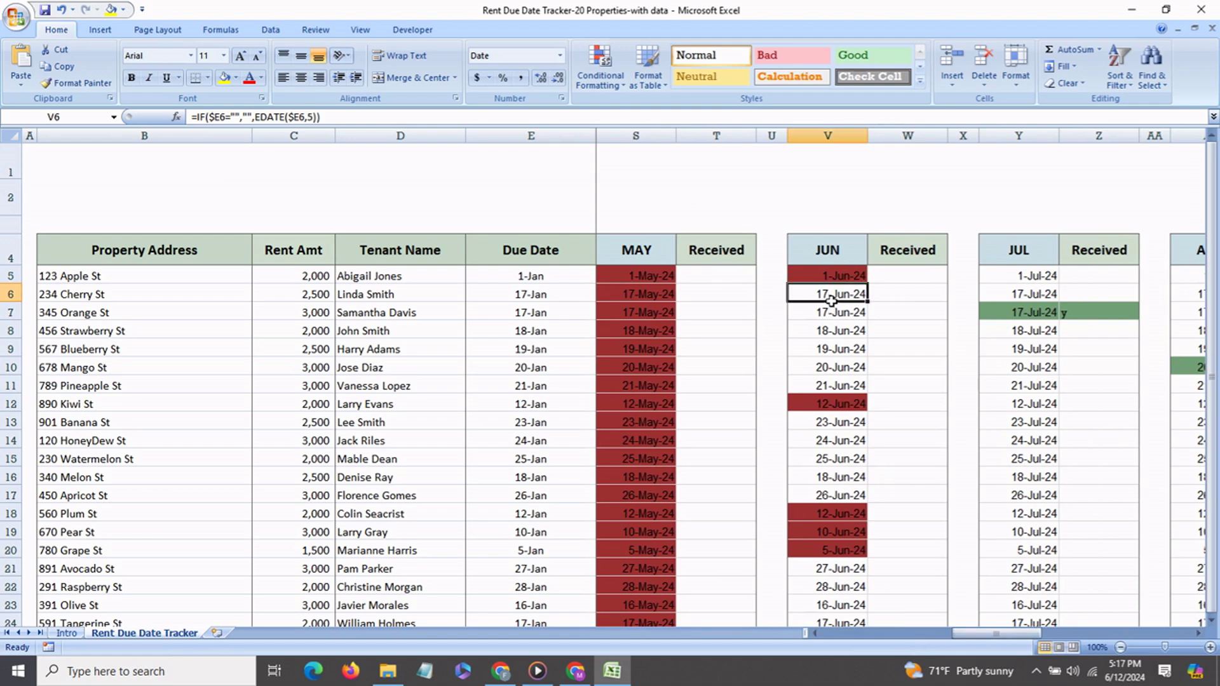
click(1010, 293)
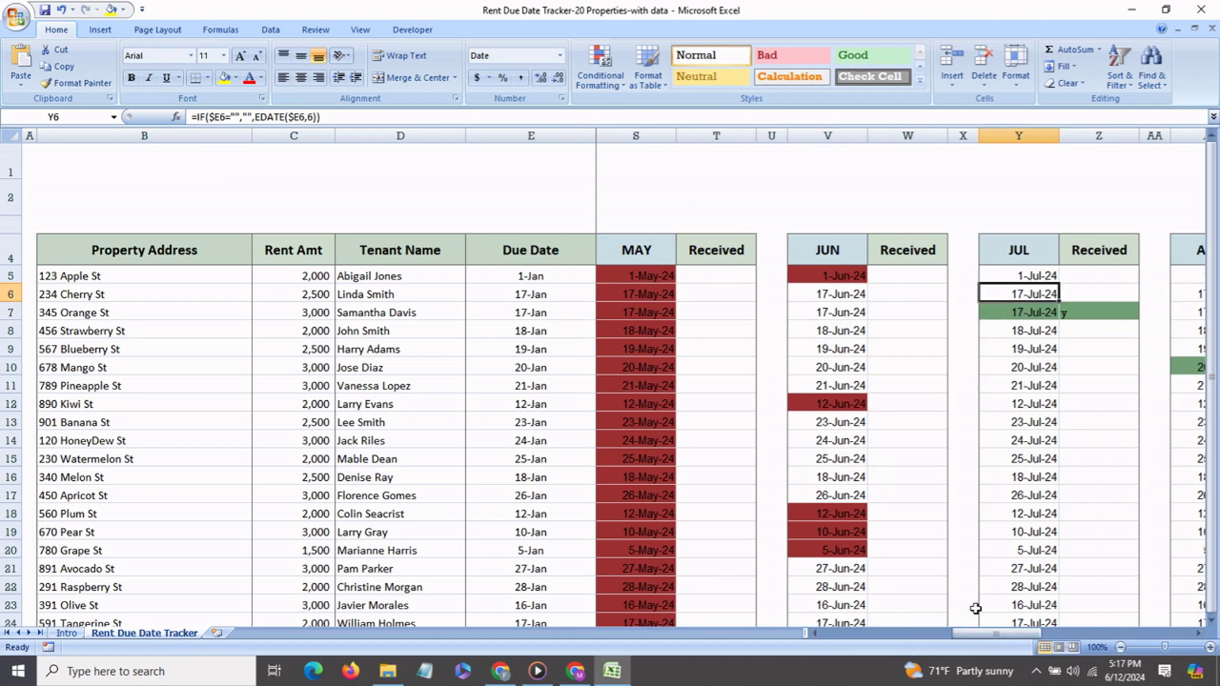
drag(1011, 634, 868, 634)
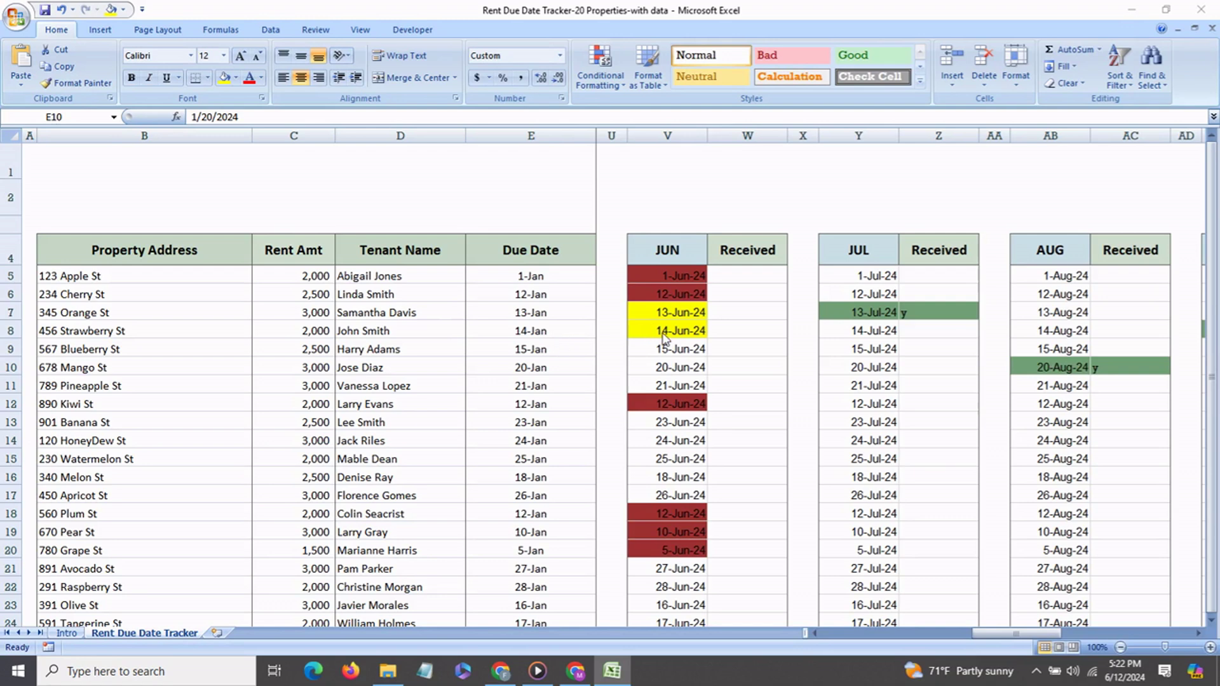
- Examine the color-coded June due dates of the second, third and fourth properties
click(668, 313)
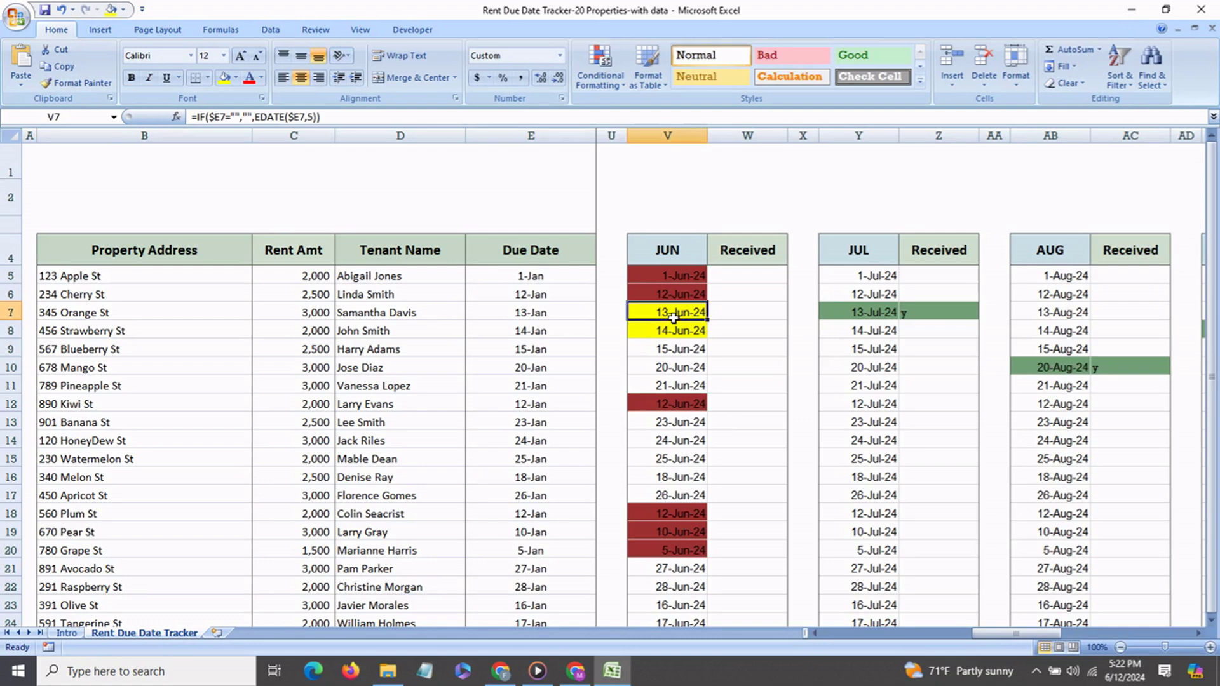
click(673, 333)
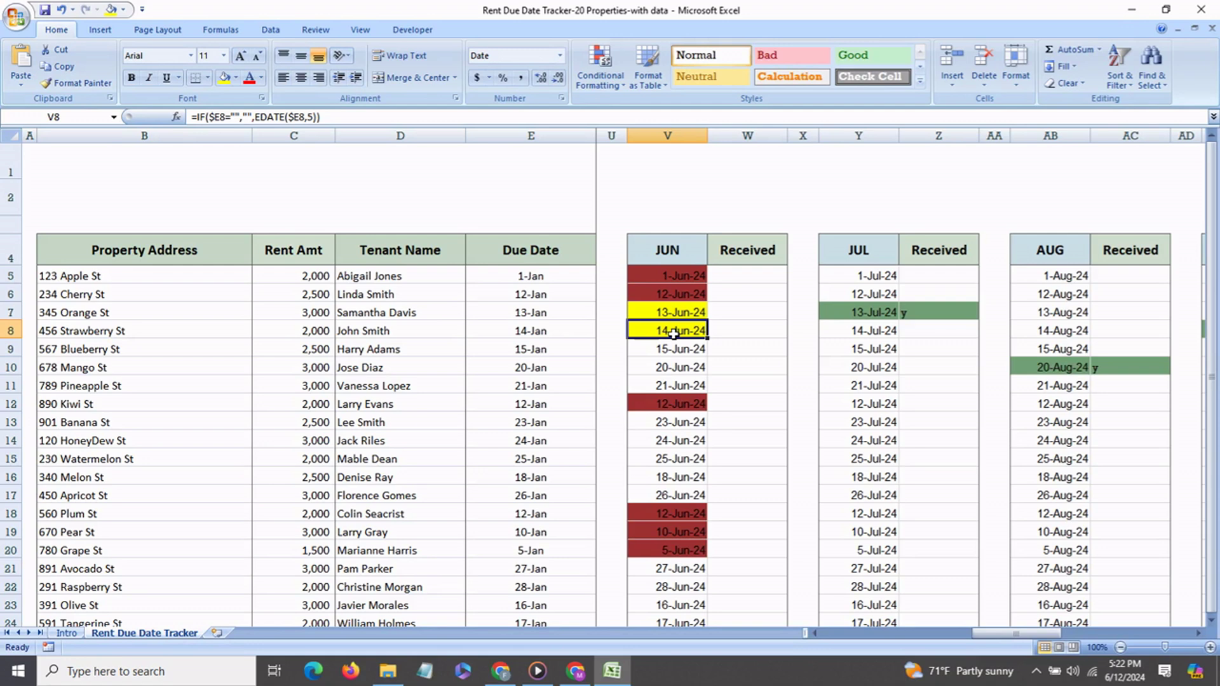
click(676, 299)
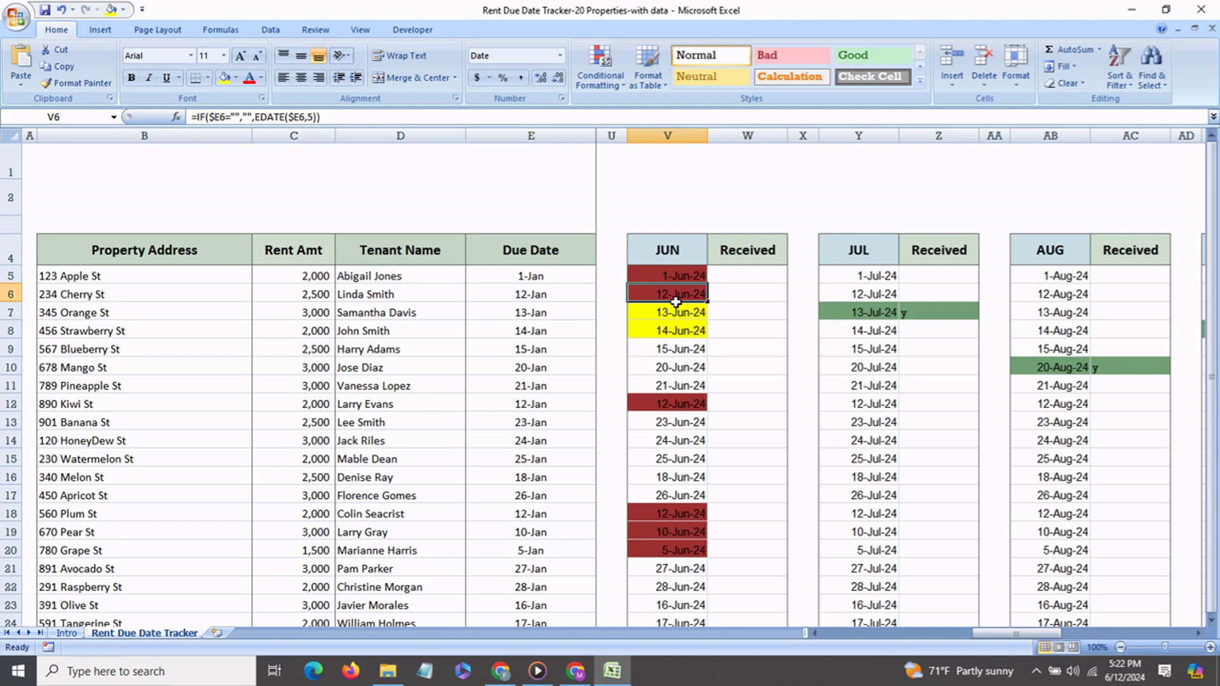
- Mark the second property's June rent as received with a y
click(731, 300)
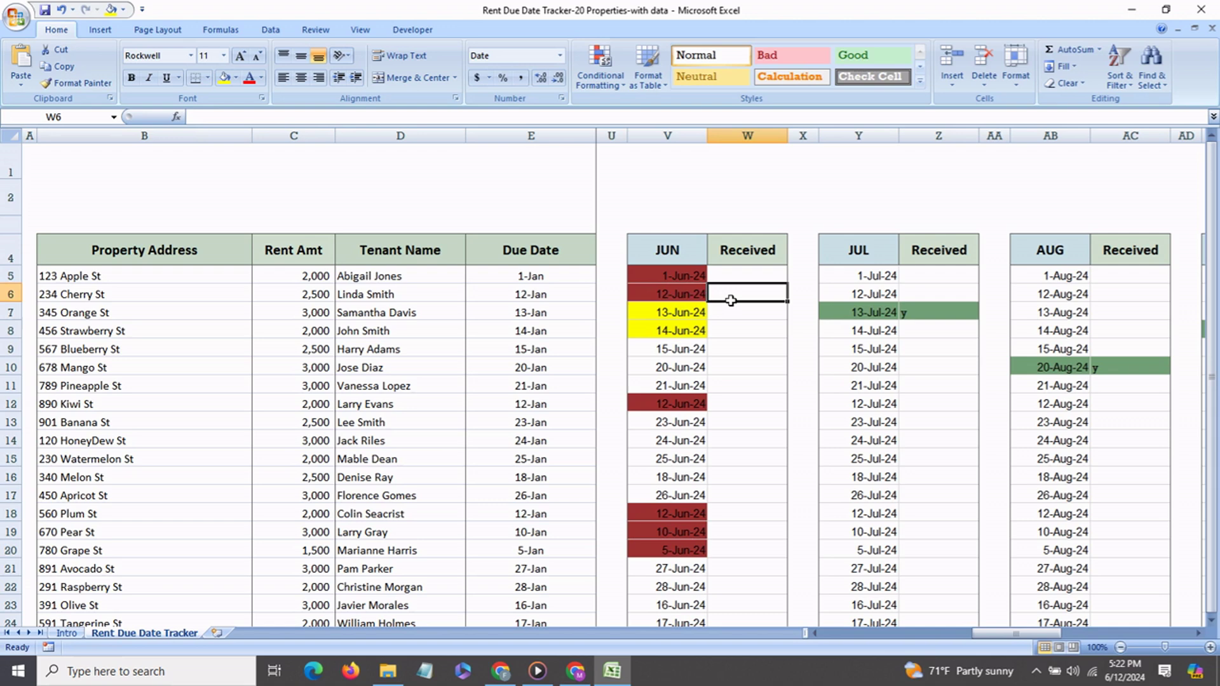
text(y)
key(Return)
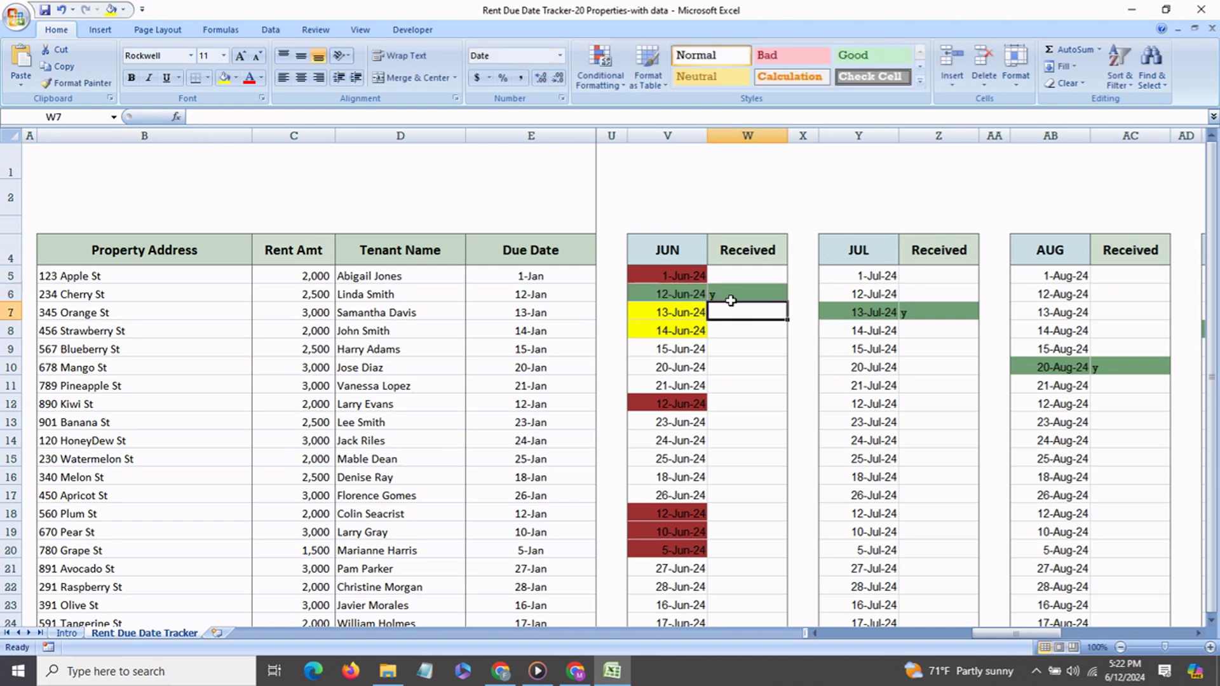